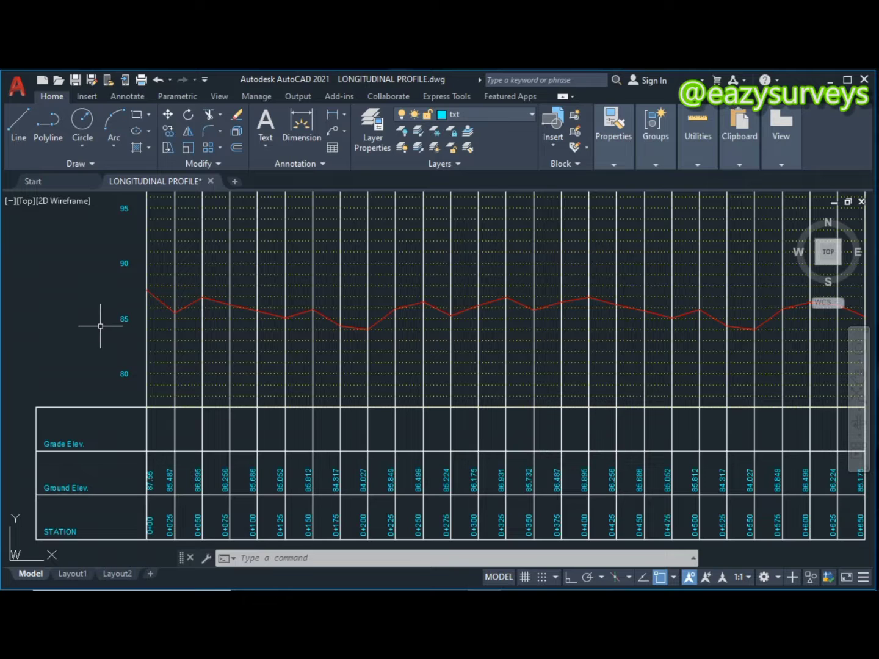
pyautogui.moveTo(101, 327)
pyautogui.mouseDown(button='middle')
pyautogui.moveTo(110, 324)
pyautogui.moveTo(102, 322)
pyautogui.mouseUp(button='middle')
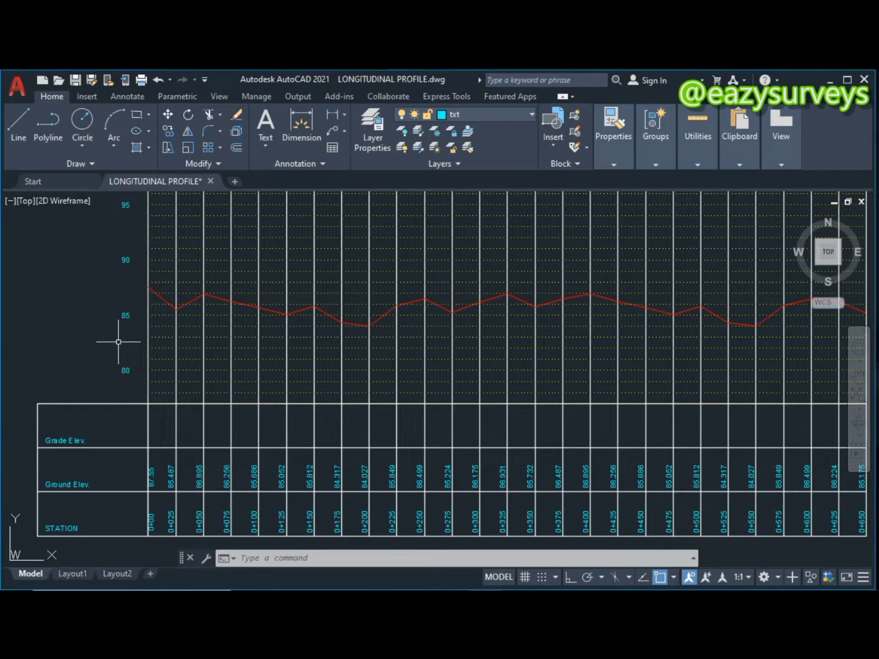
pyautogui.moveTo(118, 342); pyautogui.dragTo(113, 350, button='middle')
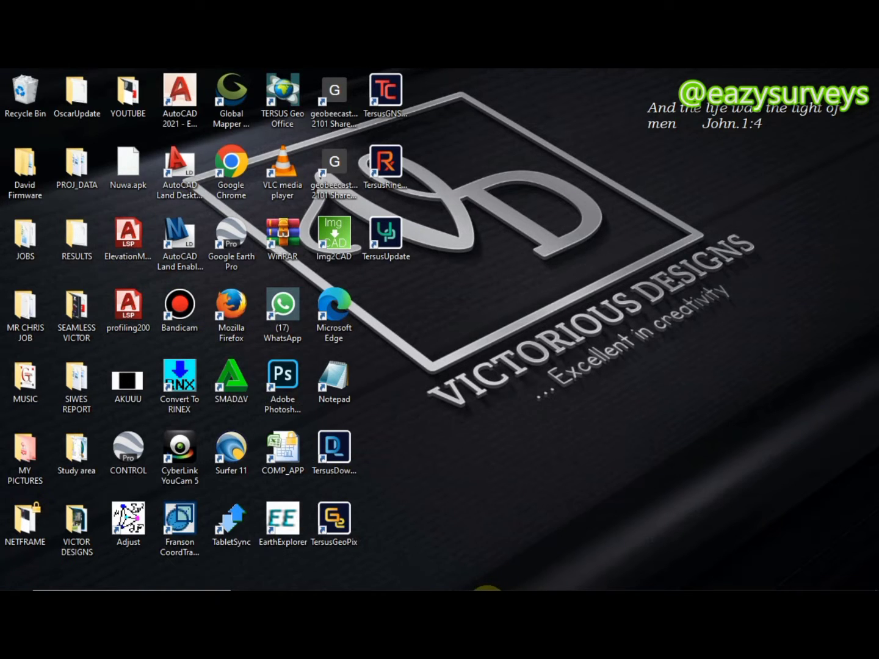
# Switch to AutoCAD and change all the dotted yellow FGRID lines of the longitudinal profile to the Continuous linetype.
pyautogui.click(481, 589)
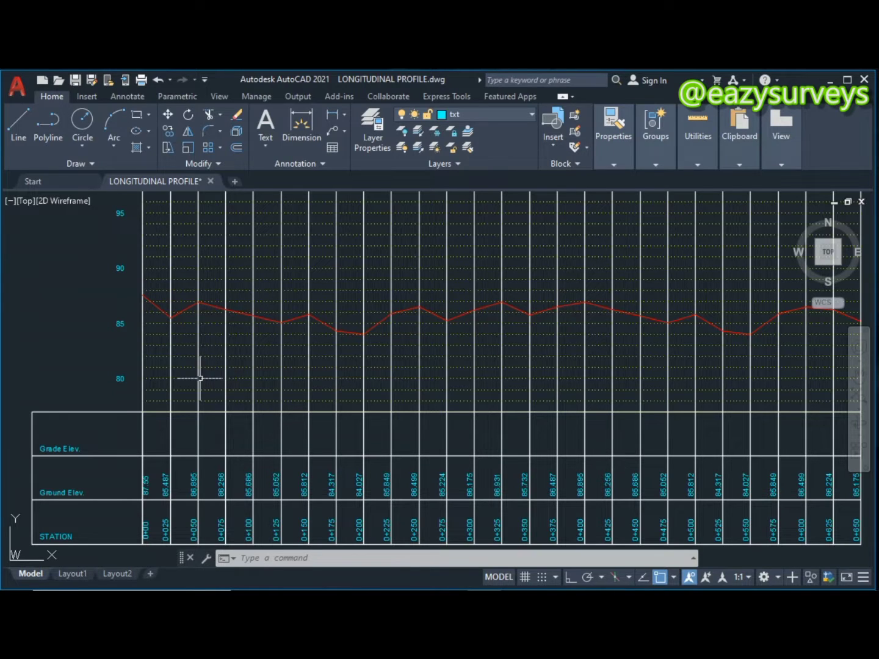
pyautogui.moveTo(198, 376)
pyautogui.mouseDown(button='middle')
pyautogui.moveTo(227, 376)
pyautogui.moveTo(273, 408)
pyautogui.mouseUp(button='middle')
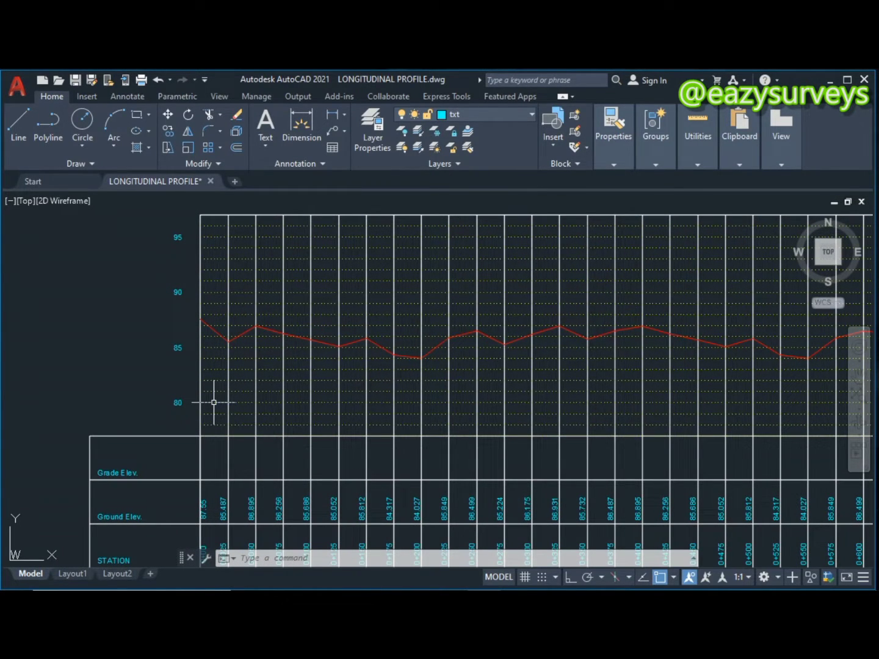
pyautogui.click(213, 403)
pyautogui.scroll(5, 217, 402)
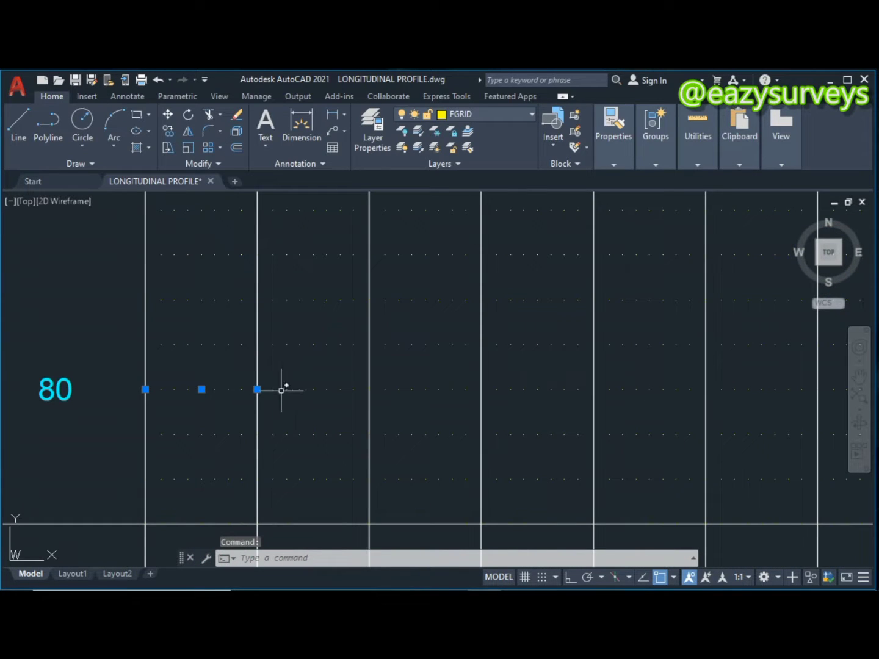
pyautogui.scroll(-5, 294, 388)
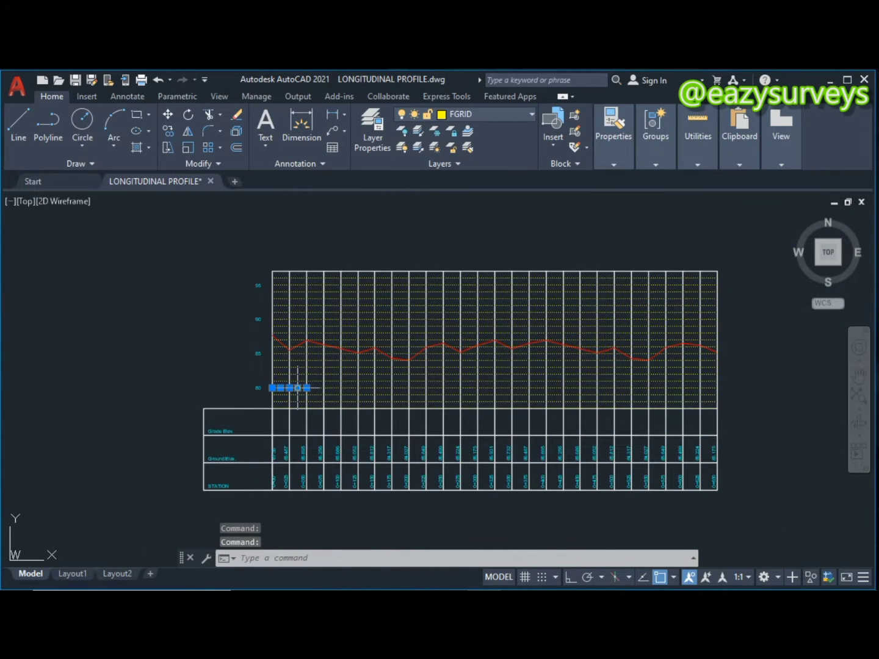
pyautogui.scroll(5, 298, 388)
pyautogui.rightClick(288, 372)
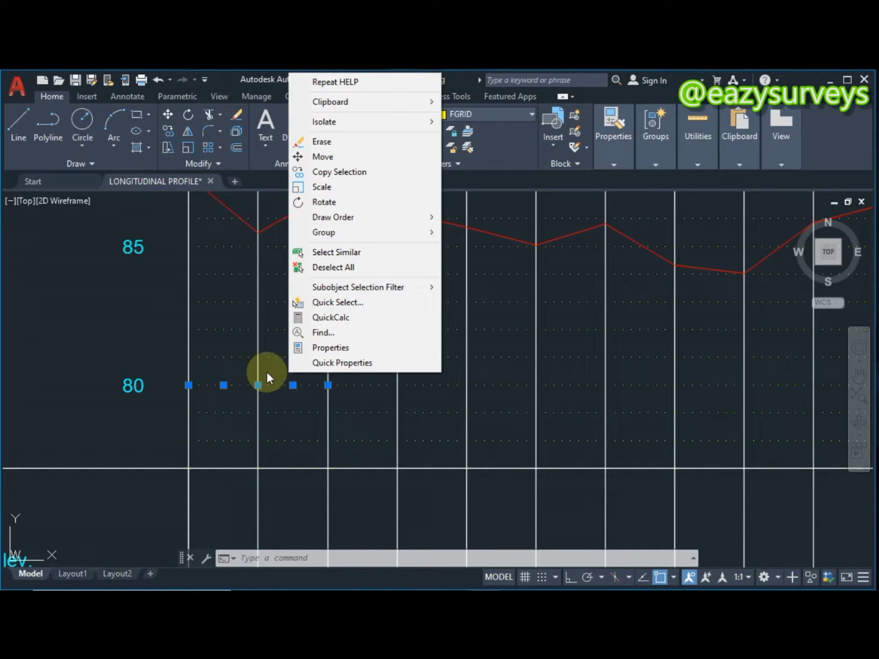
pyautogui.click(338, 252)
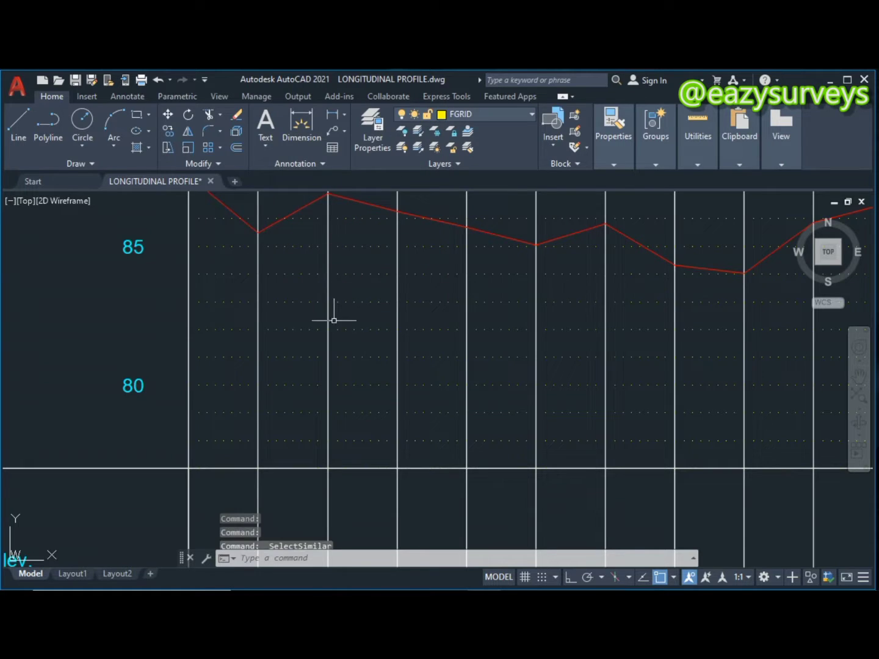
pyautogui.scroll(-5, 333, 320)
pyautogui.scroll(2, 335, 323)
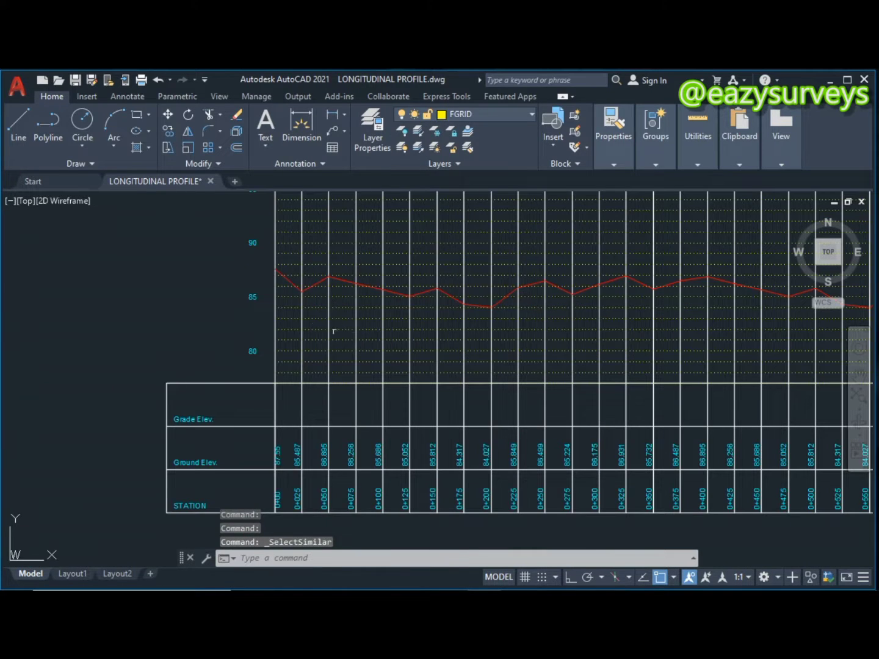
pyautogui.moveTo(332, 330); pyautogui.dragTo(339, 346, button='middle')
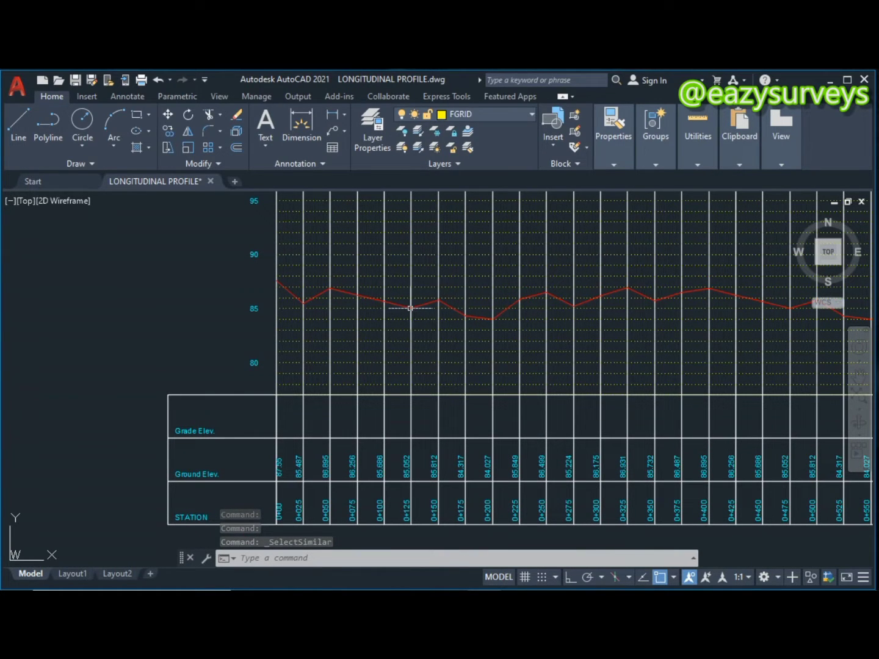
pyautogui.click(617, 141)
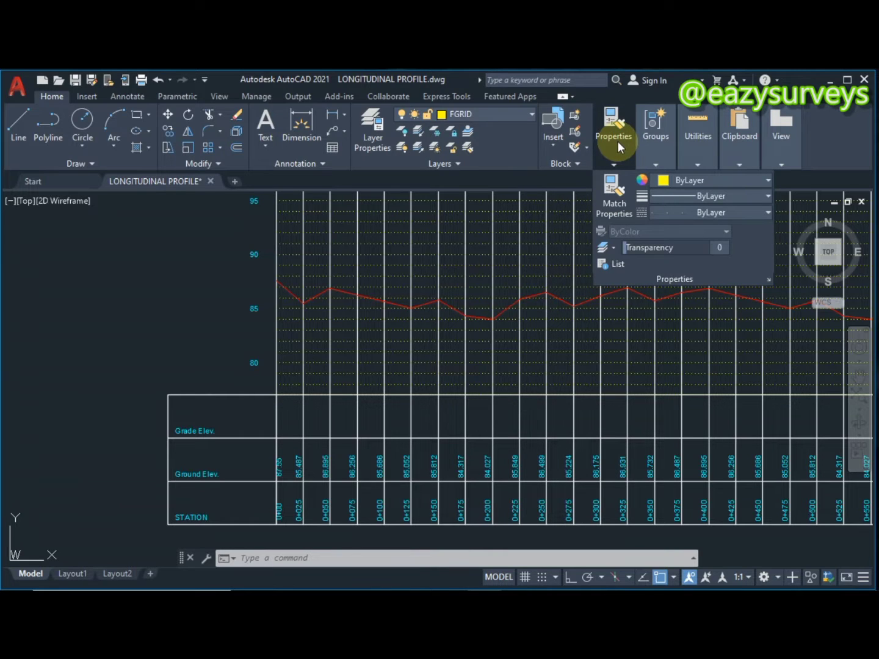
pyautogui.click(672, 211)
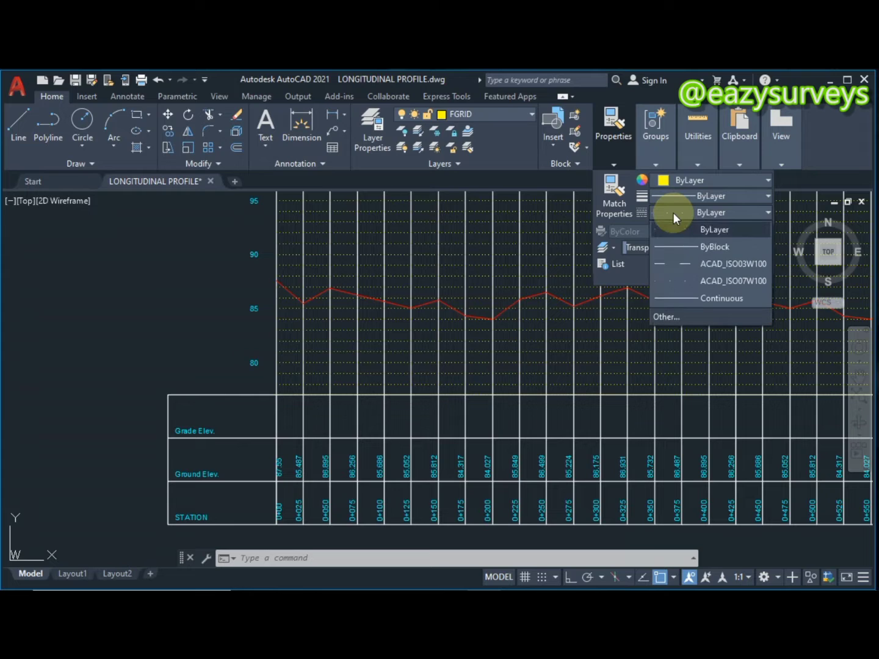
pyautogui.click(685, 296)
pyautogui.click(520, 371)
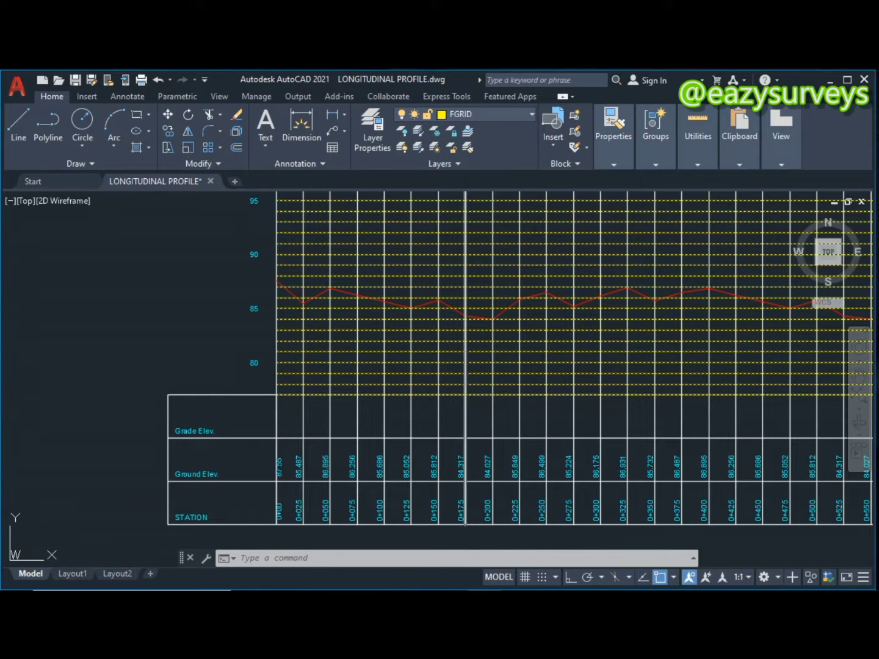
pyautogui.press('Escape')
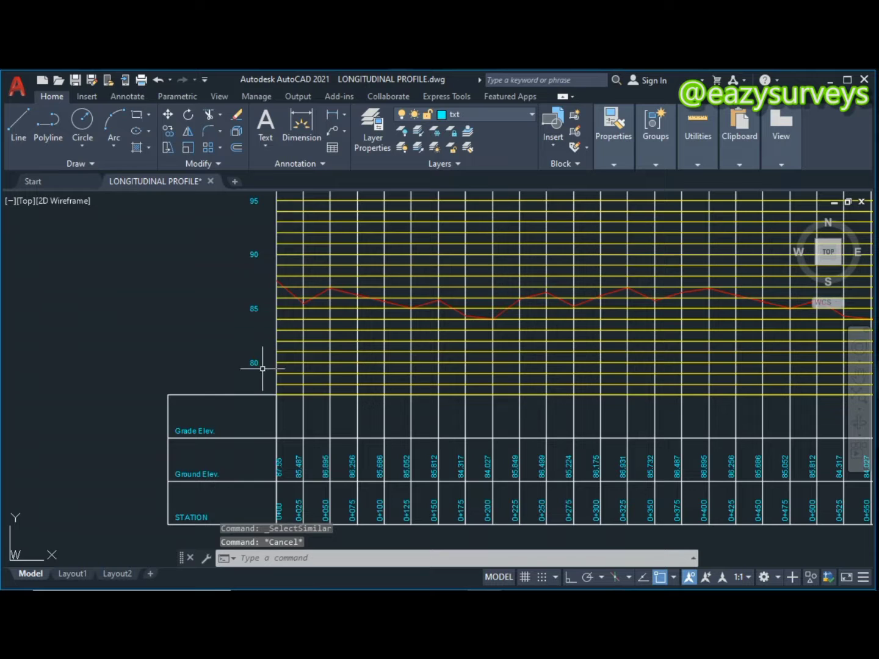
# Load the ElevationMarkerV1-1 LISP application from the Desktop with APPLOAD.
pyautogui.moveTo(259, 366); pyautogui.dragTo(269, 359, button='middle')
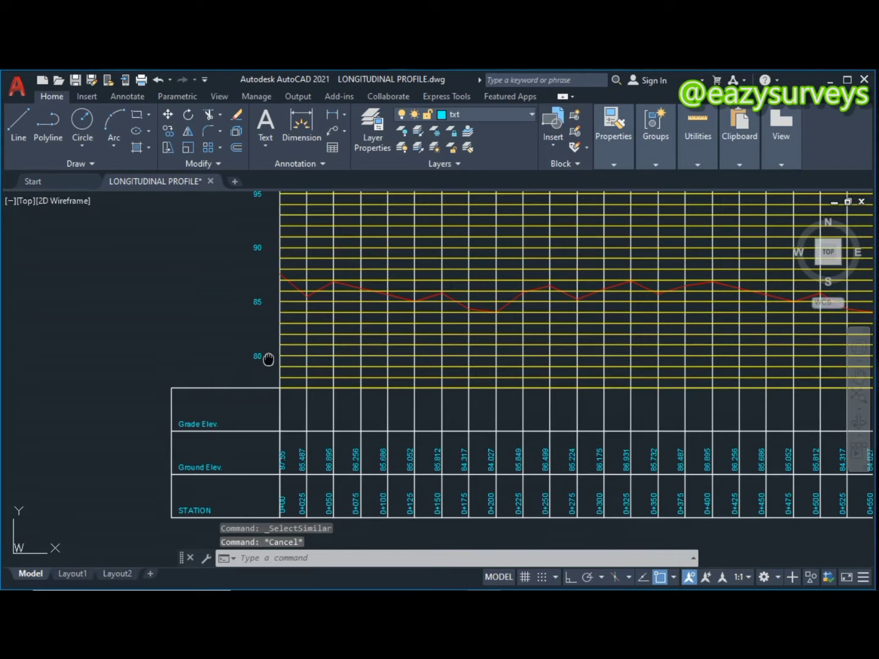
pyautogui.click(285, 559)
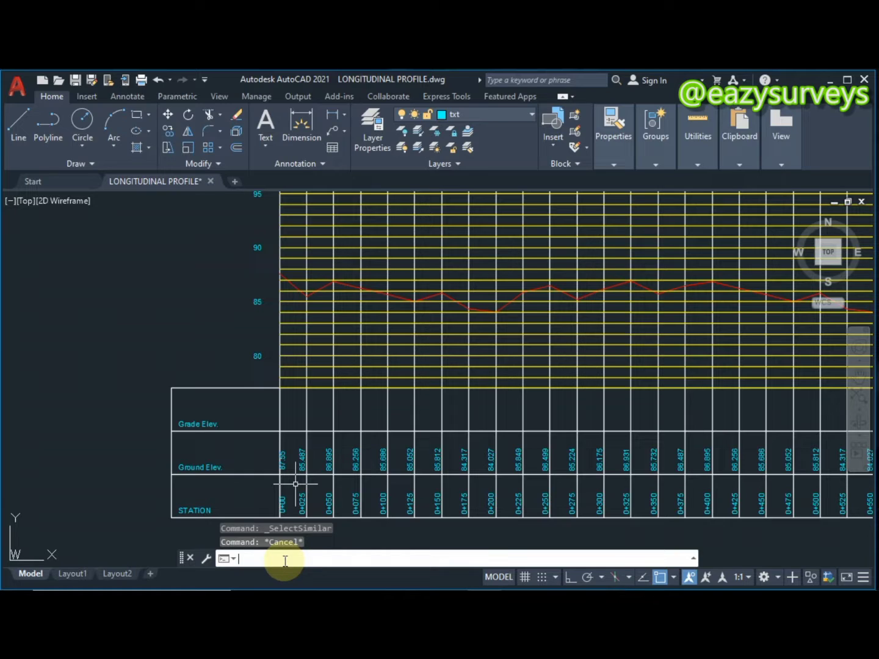
pyautogui.write('APPLOAD')
pyautogui.press('Return')
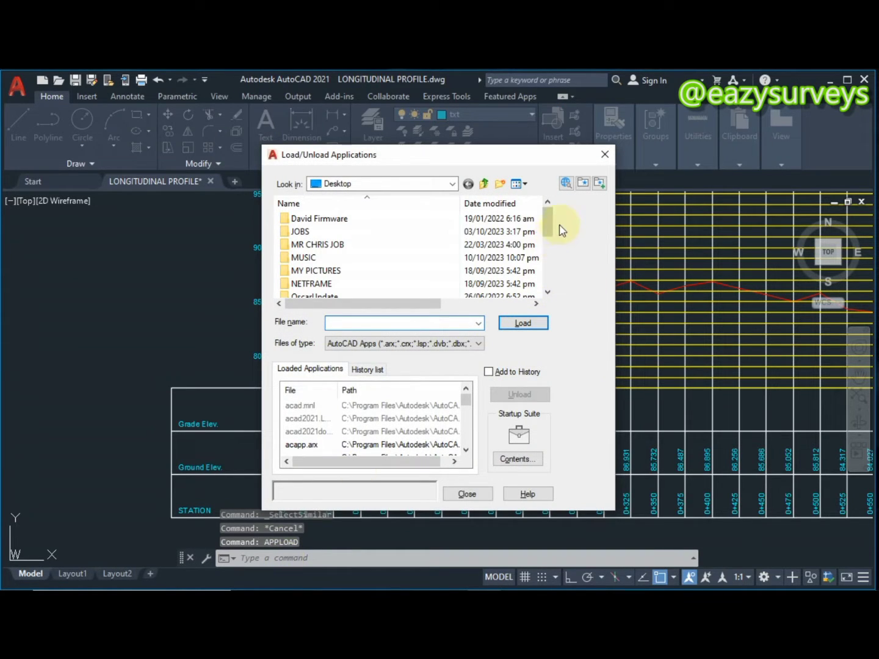
pyautogui.moveTo(549, 220); pyautogui.dragTo(552, 287)
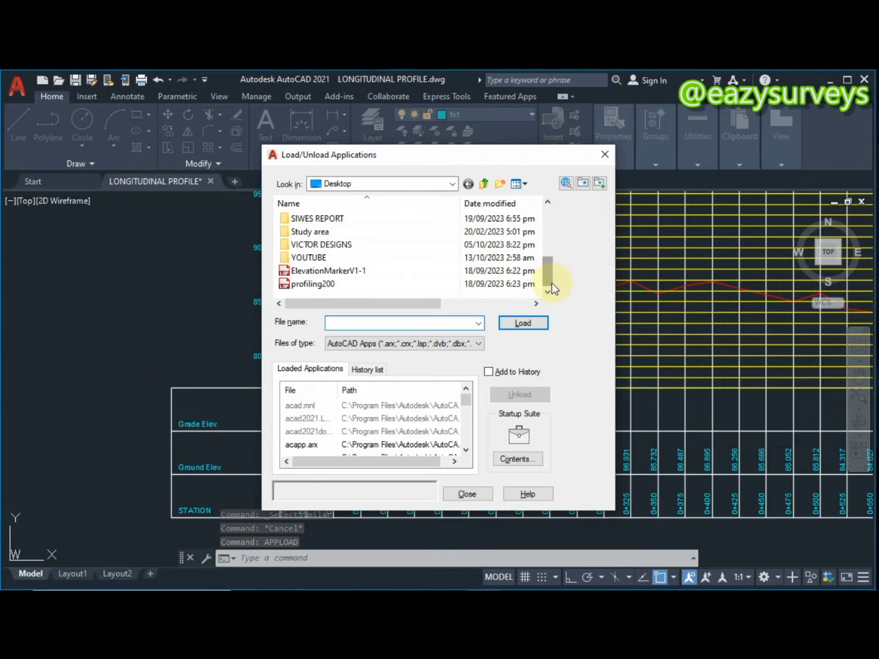
pyautogui.click(354, 274)
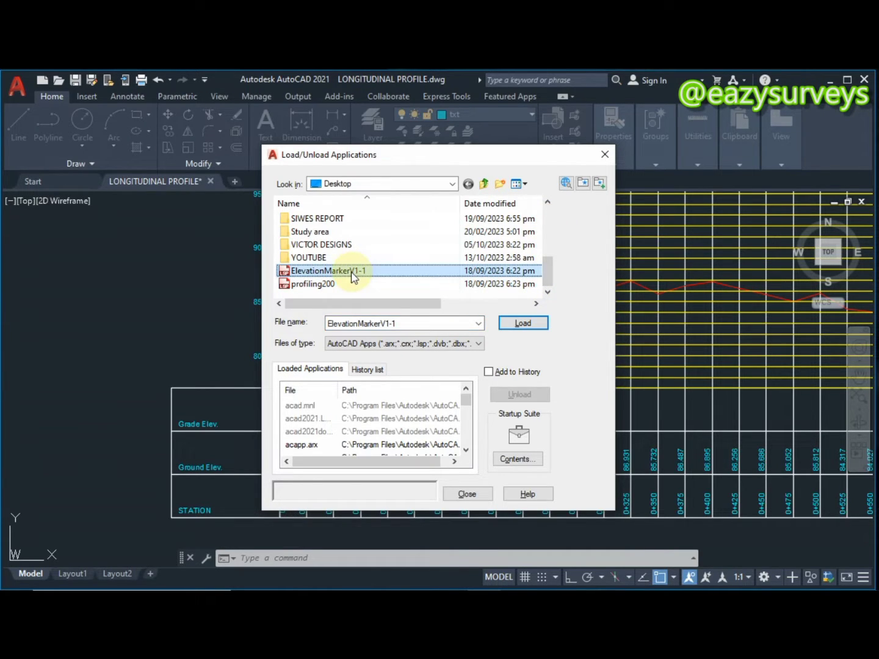
pyautogui.click(523, 324)
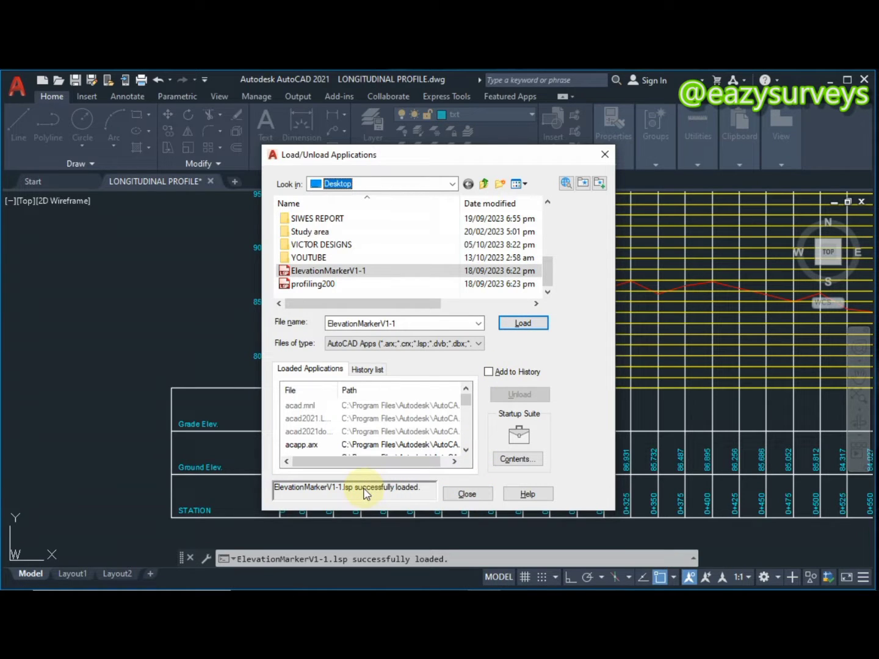
pyautogui.click(468, 495)
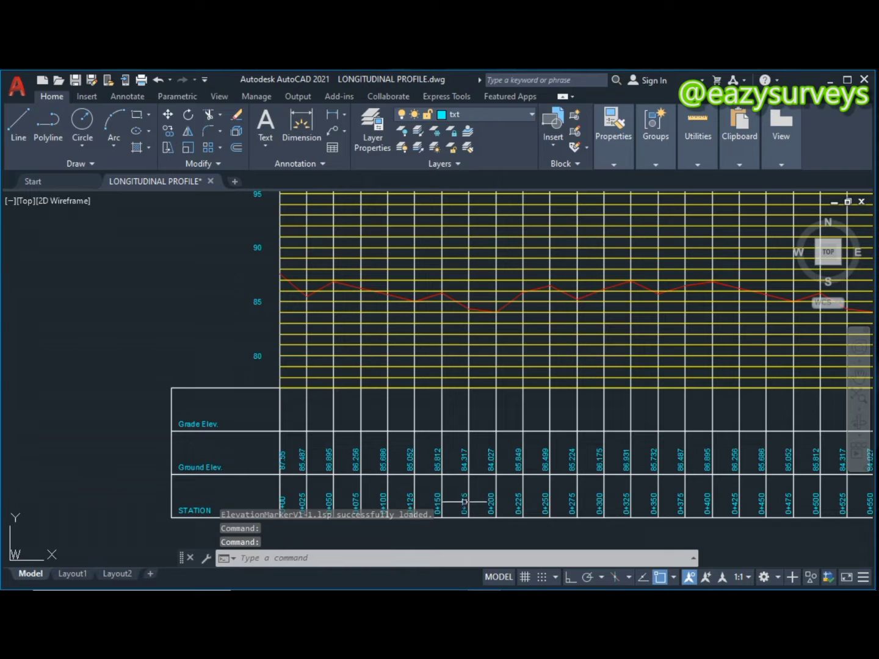
# Run the EM command and place elevation markers on the profile grid's starting vertical at the 80 and 85 levels.
pyautogui.click(306, 558)
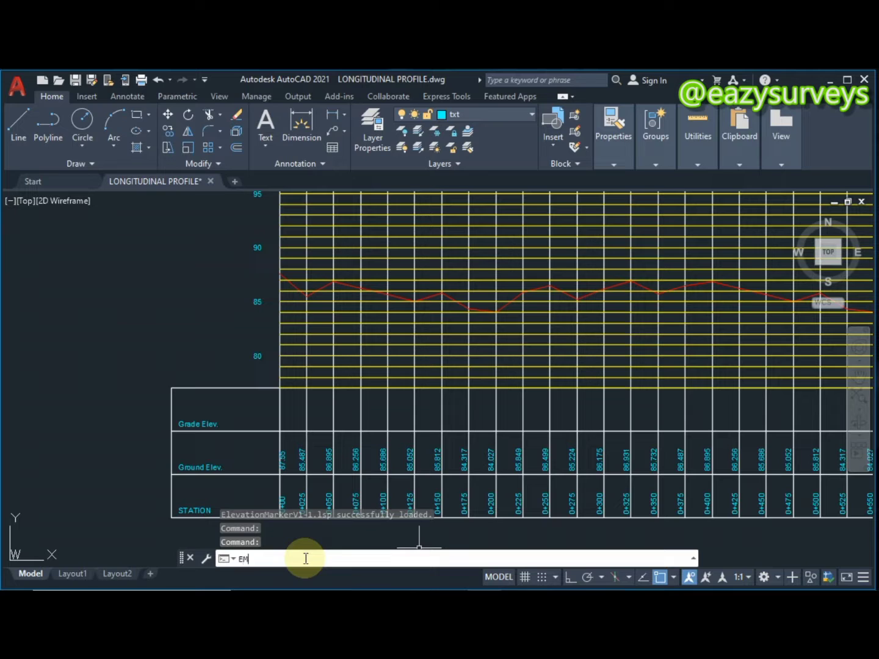
pyautogui.press('Return')
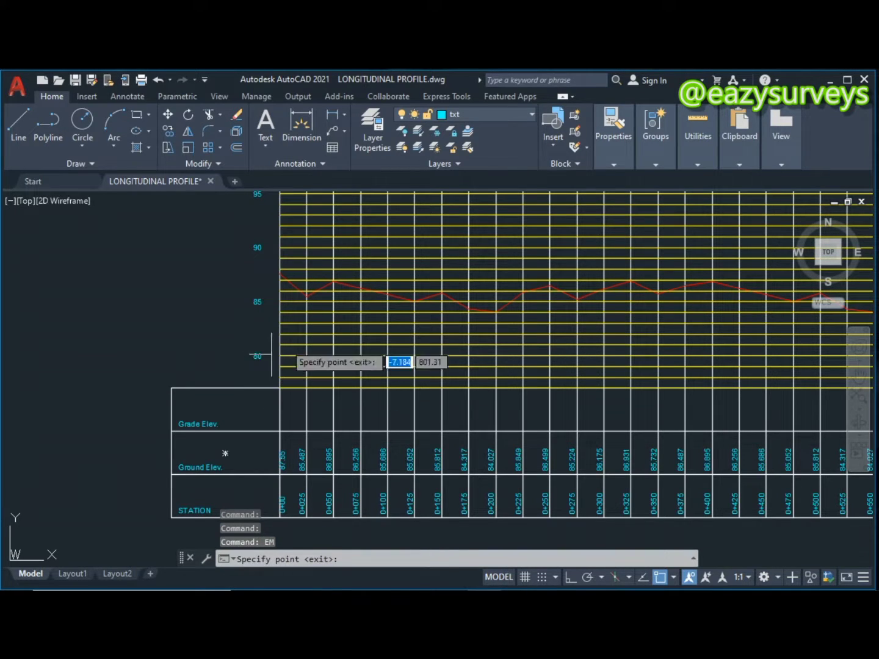
pyautogui.scroll(4, 277, 371)
pyautogui.scroll(4, 279, 335)
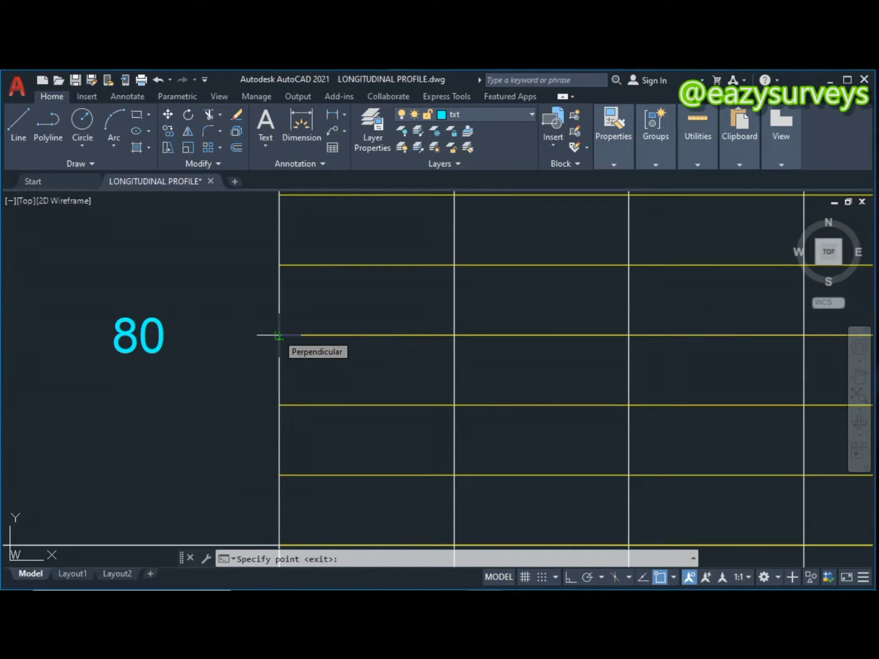
pyautogui.click(279, 335)
pyautogui.scroll(-2, 275, 333)
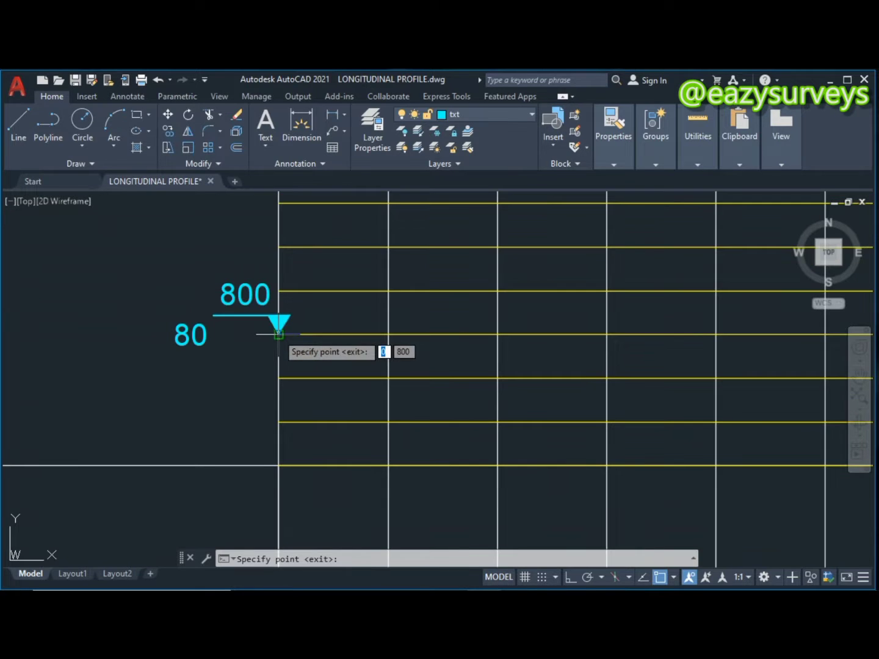
pyautogui.moveTo(271, 329); pyautogui.dragTo(290, 446, button='middle')
pyautogui.scroll(-2, 293, 440)
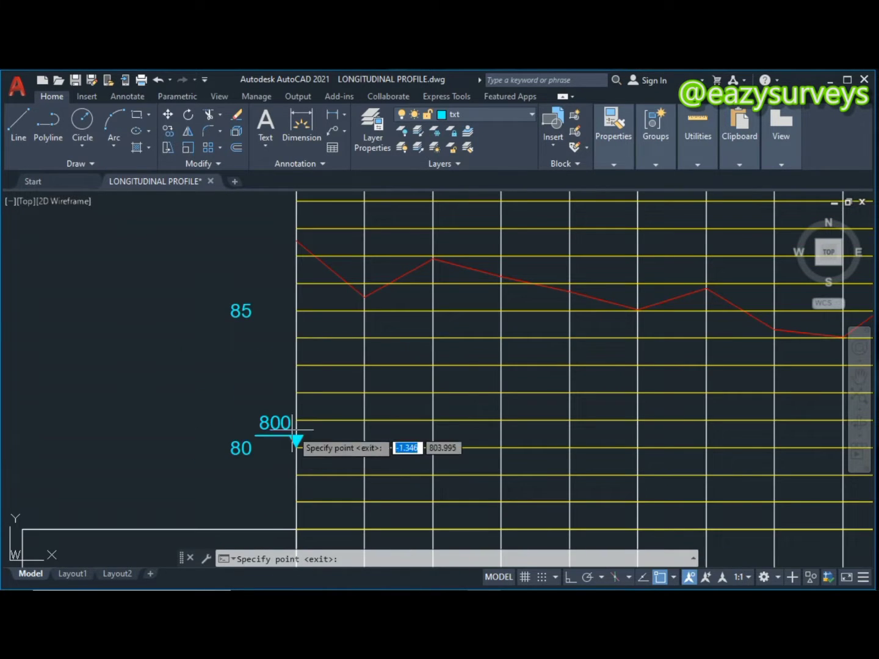
pyautogui.scroll(2, 294, 310)
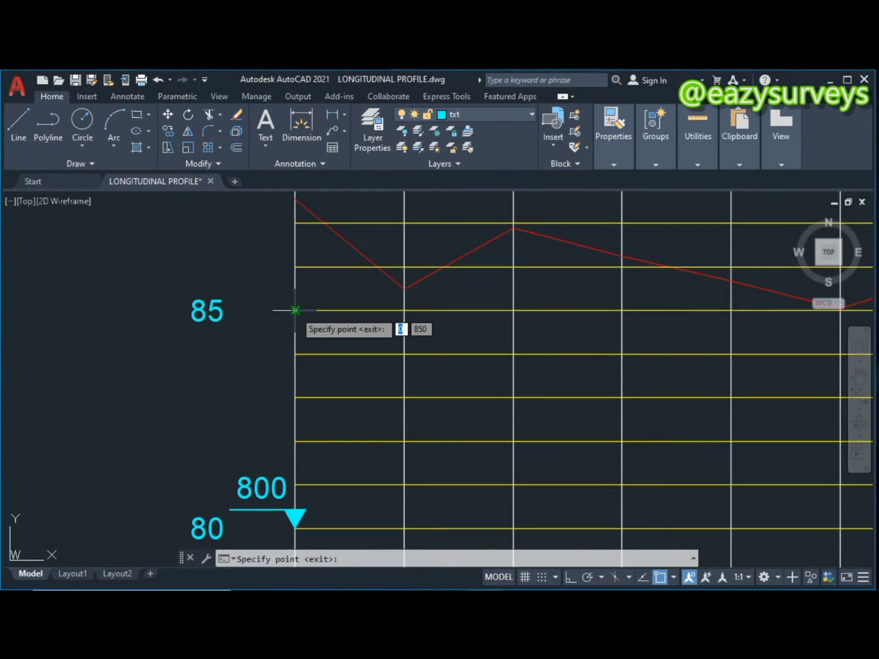
pyautogui.click(294, 310)
# Place elevation markers on the same starting vertical at the 90 and 95 levels and end the marker command.
pyautogui.scroll(-3, 308, 440)
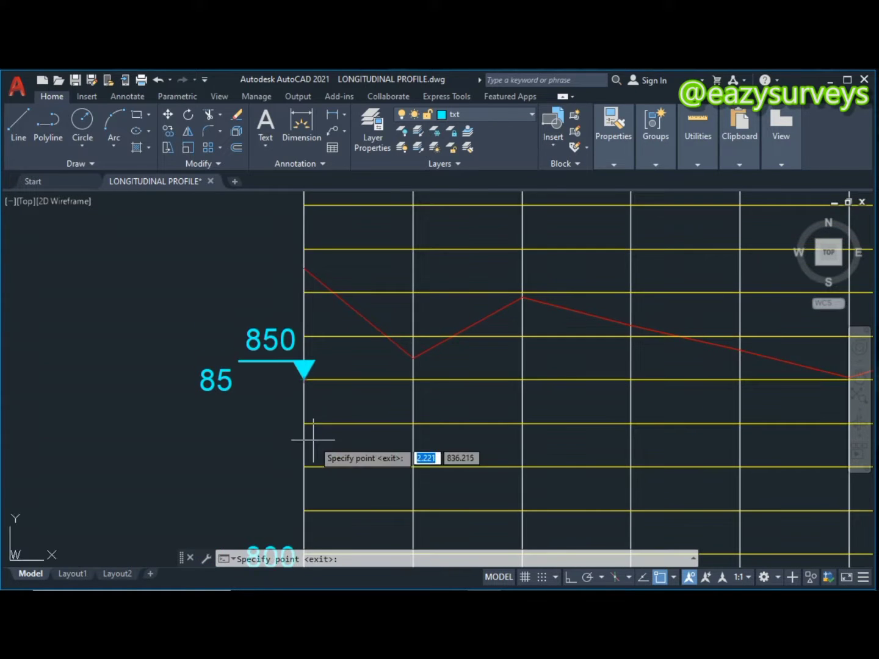
pyautogui.scroll(6, 313, 362)
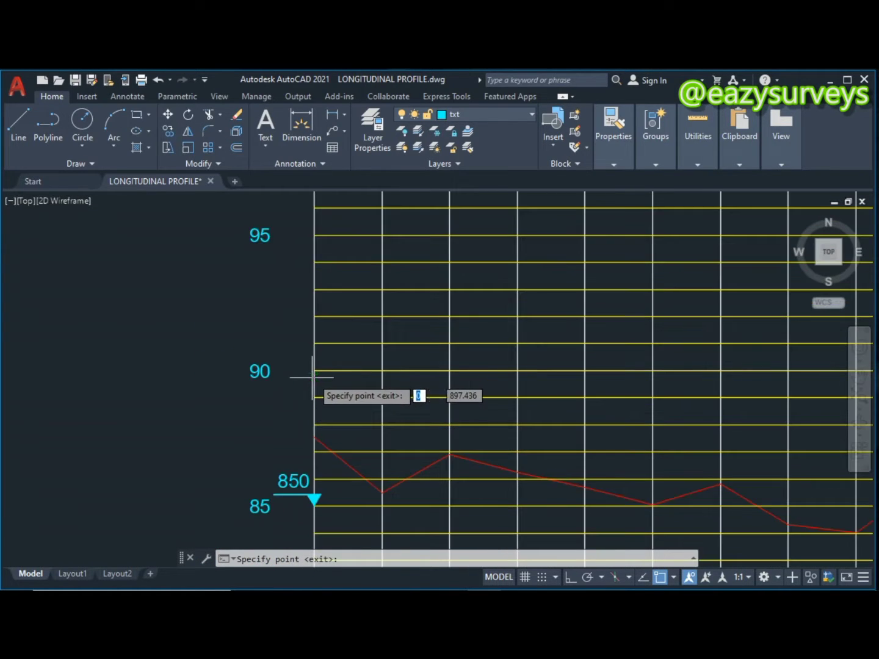
pyautogui.click(313, 362)
pyautogui.scroll(-4, 313, 351)
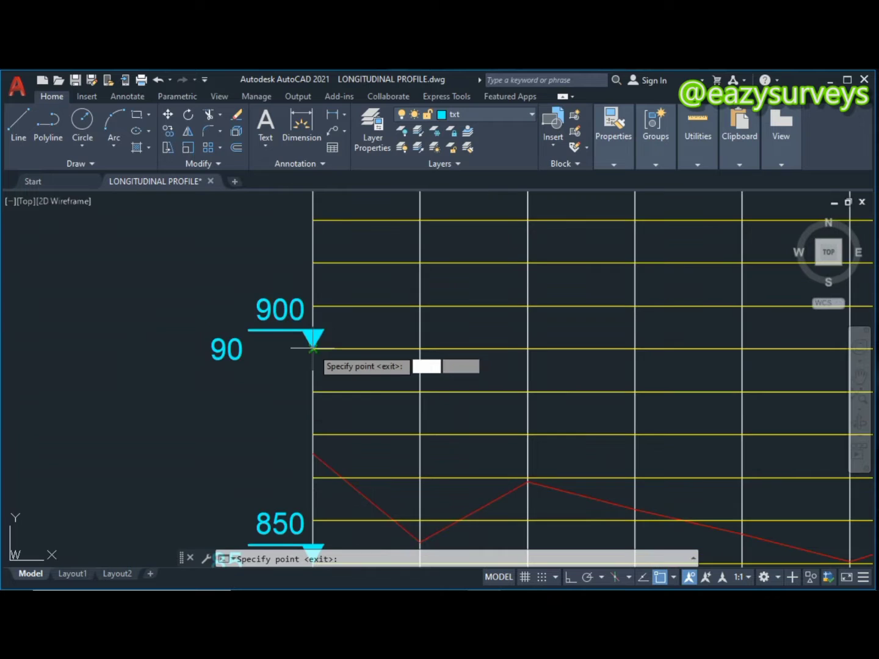
pyautogui.scroll(-3, 313, 330)
pyautogui.scroll(5, 314, 304)
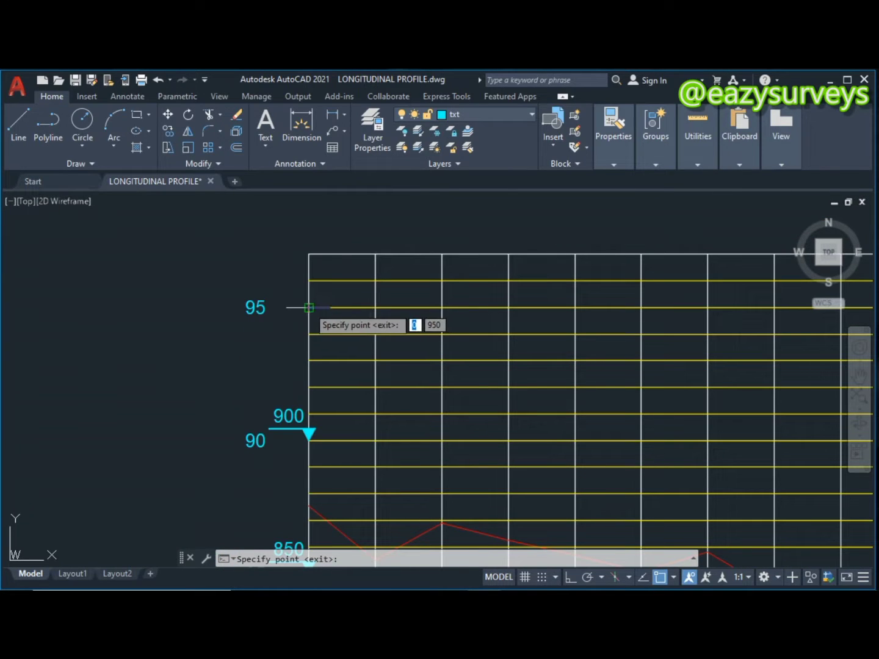
pyautogui.click(309, 308)
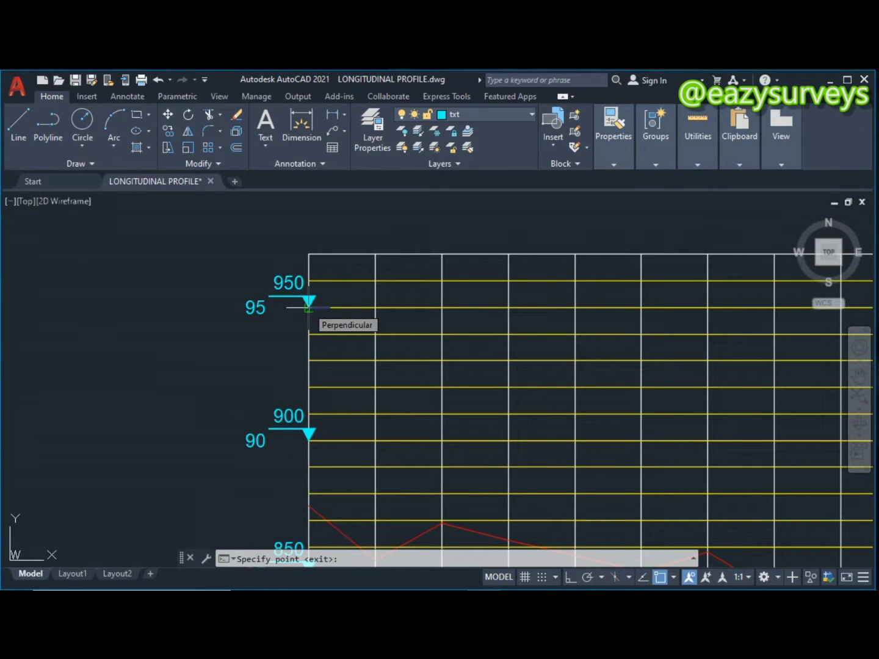
pyautogui.press('Escape')
# Delete the 950 text above the elevation marker at the 95 level.
pyautogui.doubleClick(289, 283)
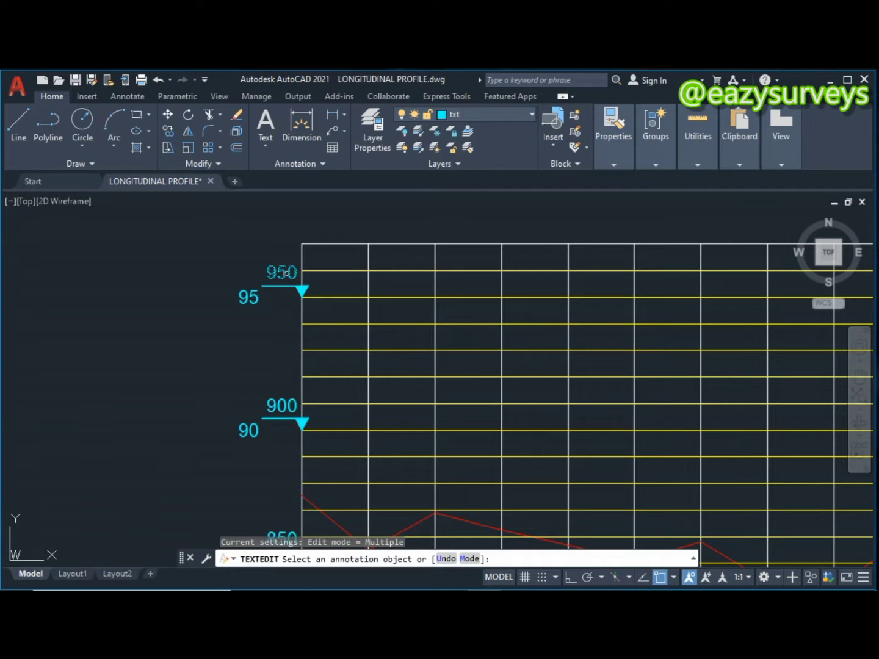
pyautogui.press('Escape')
pyautogui.click(280, 273)
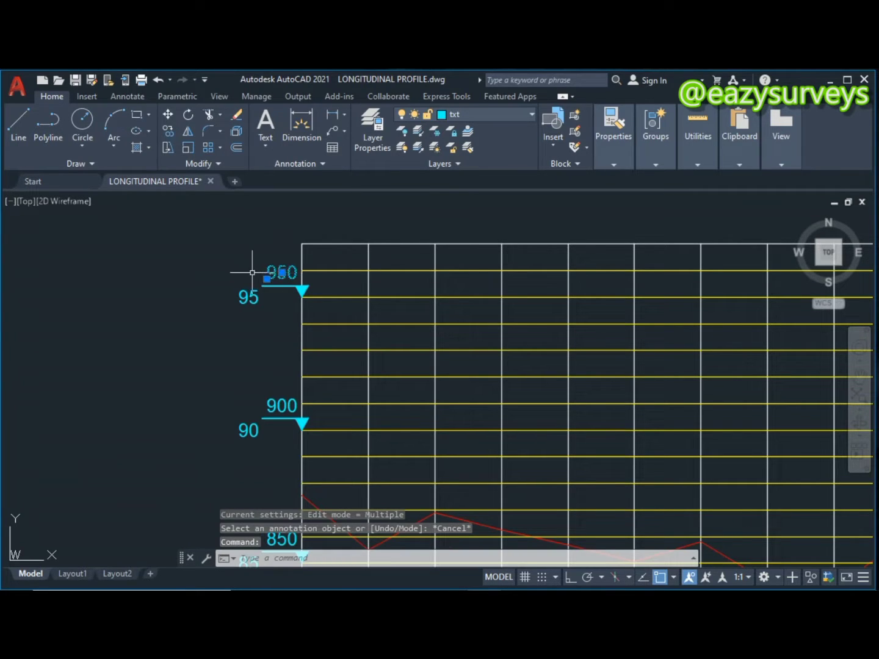
pyautogui.press('Delete')
# Move the 95 label onto the line of the elevation marker at the 95 level.
pyautogui.click(255, 299)
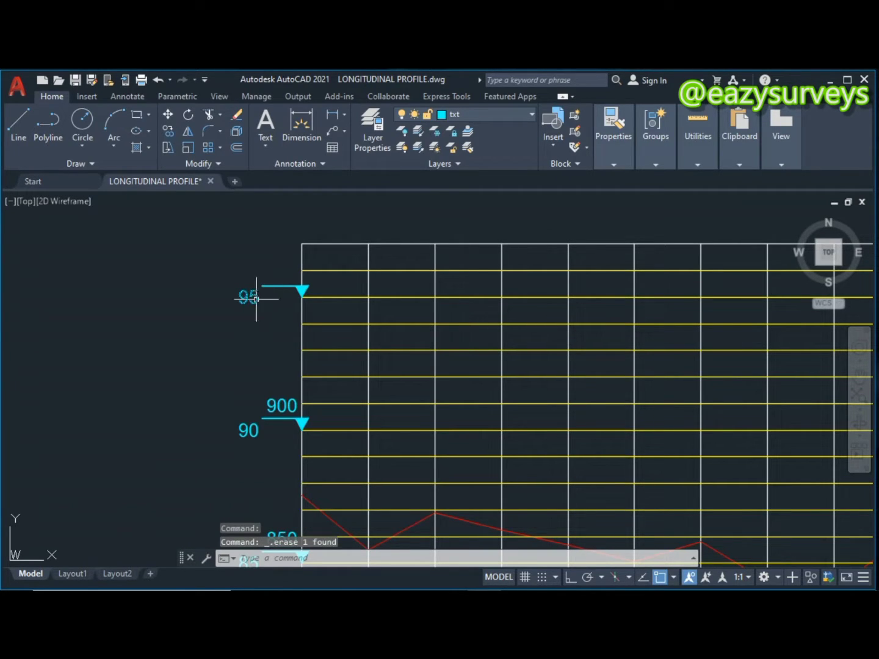
pyautogui.press('Escape')
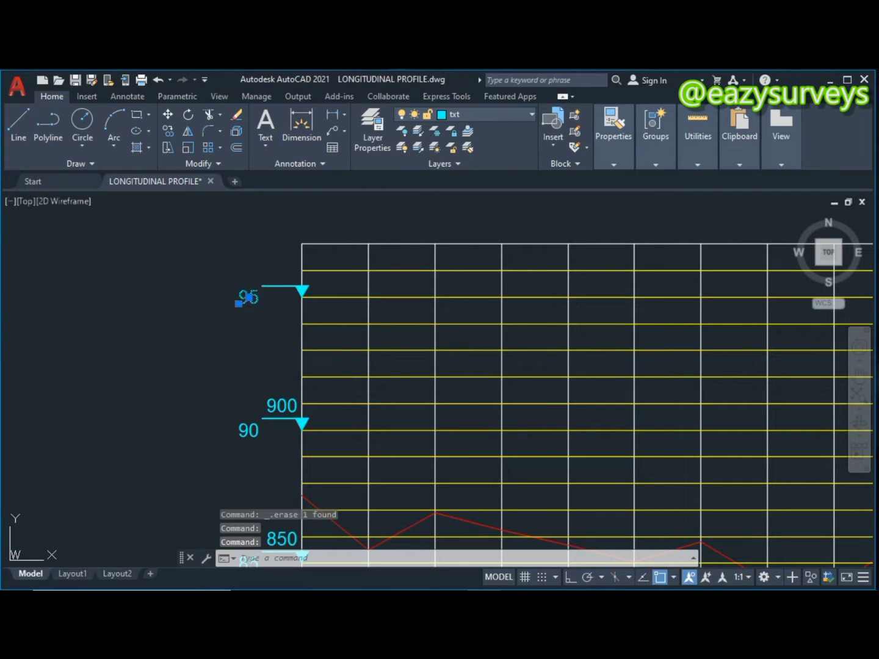
pyautogui.click(261, 300)
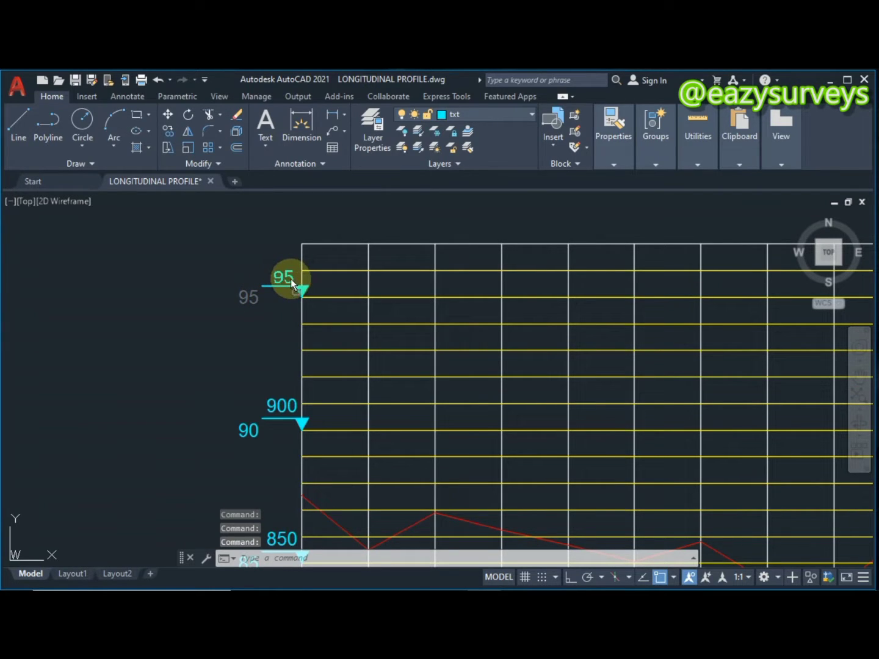
pyautogui.click(290, 276)
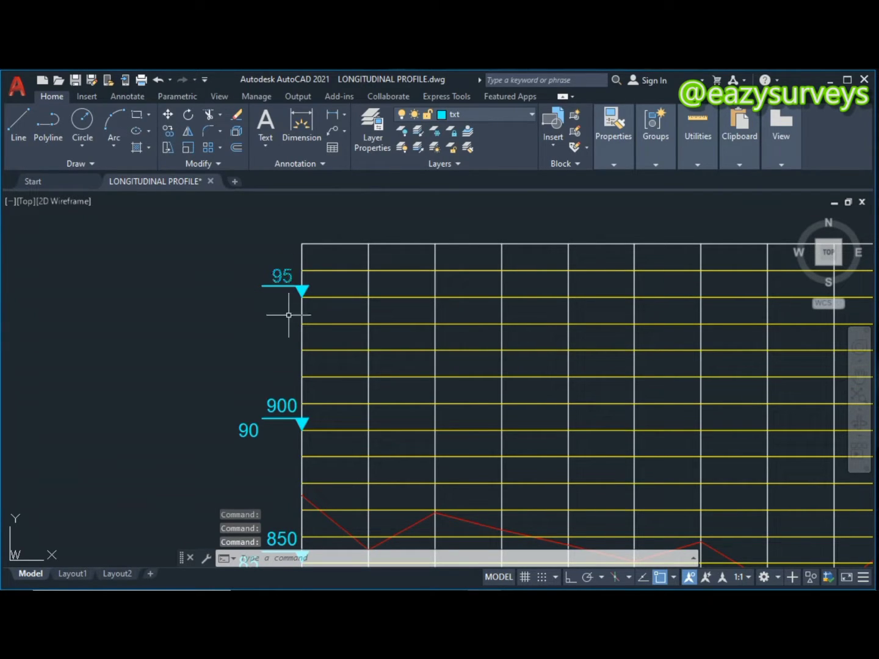
# Delete the 900 text above the marker at the 90 level and move the 90 label onto the marker's line.
pyautogui.moveTo(292, 310); pyautogui.dragTo(294, 267, button='middle')
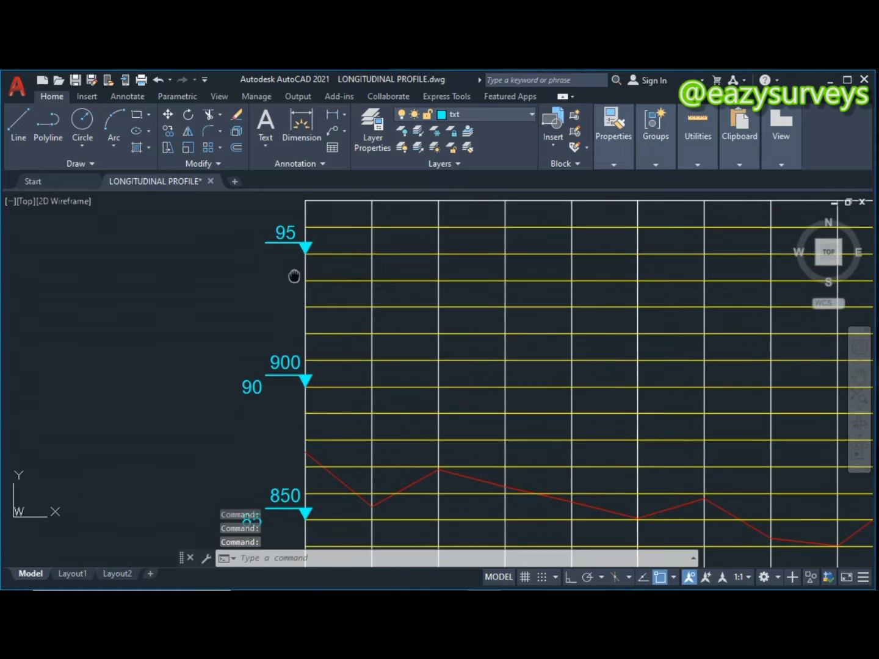
pyautogui.click(284, 363)
pyautogui.press('Delete')
pyautogui.click(249, 388)
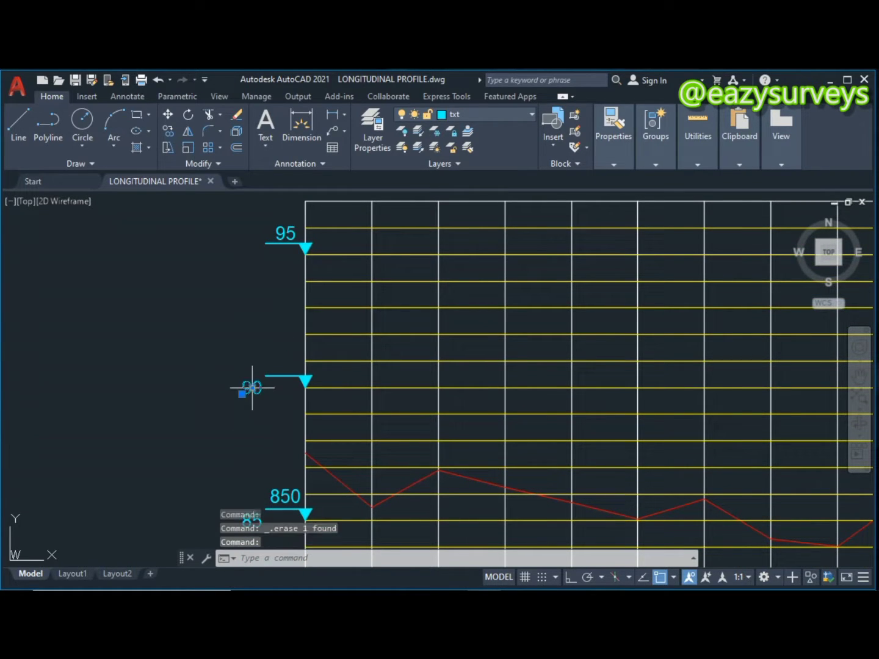
pyautogui.click(241, 393)
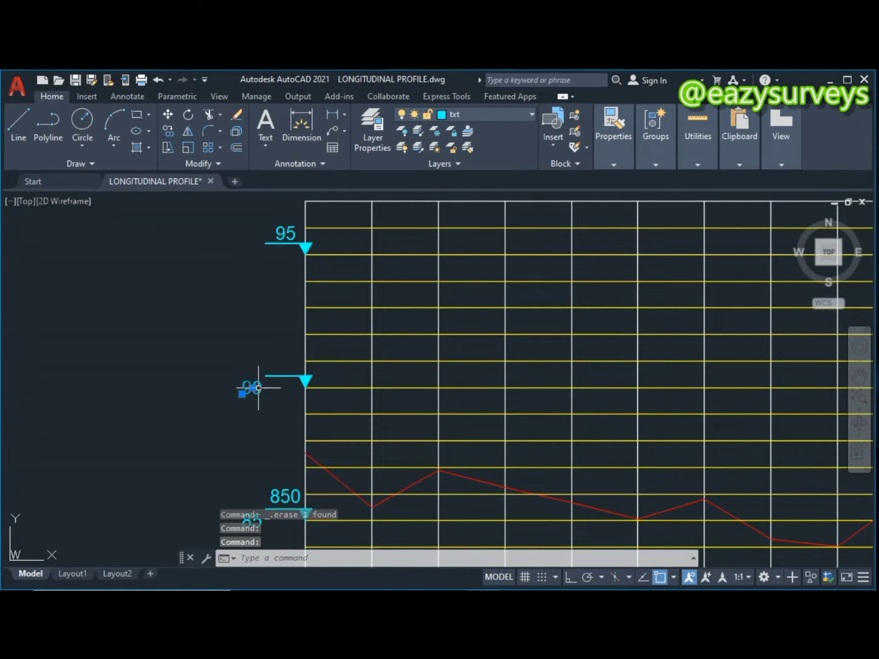
pyautogui.click(290, 374)
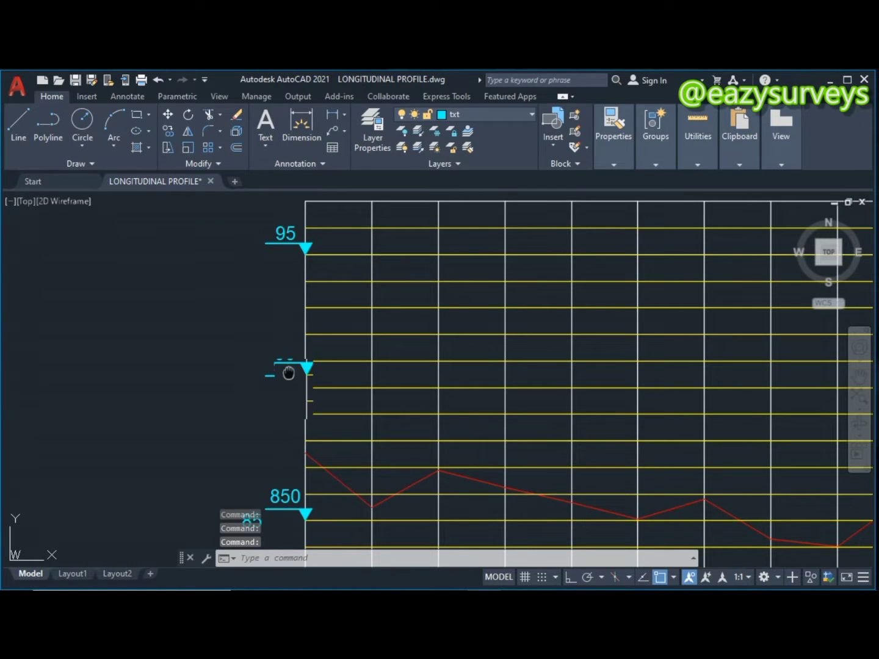
pyautogui.moveTo(288, 373); pyautogui.dragTo(288, 275, button='middle')
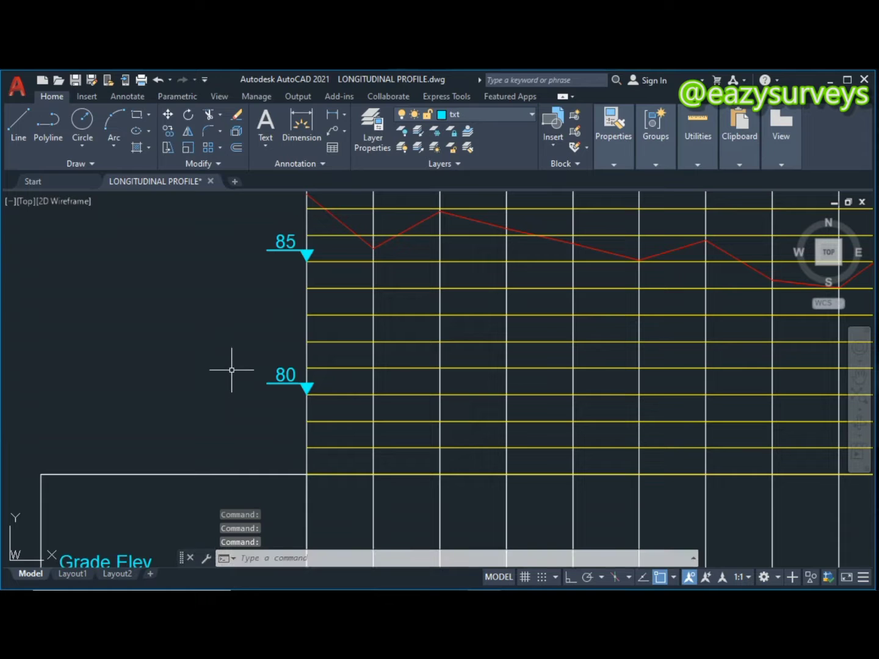
# Examine the labelled elevation axis and the Grade Elev., Ground Elev. and STATION rows below the profile grid.
pyautogui.scroll(-4, 230, 369)
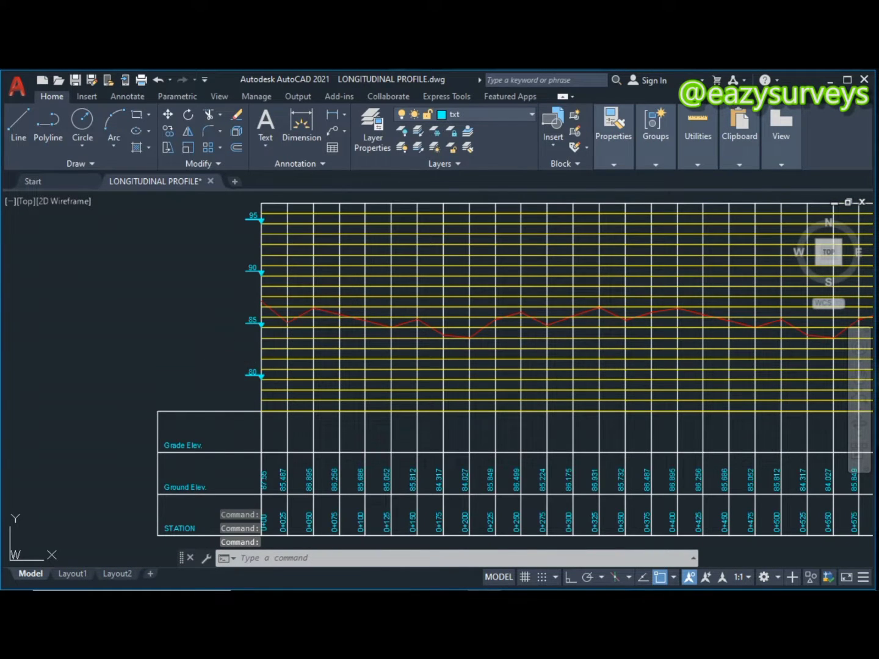
pyautogui.moveTo(230, 360); pyautogui.dragTo(250, 373, button='middle')
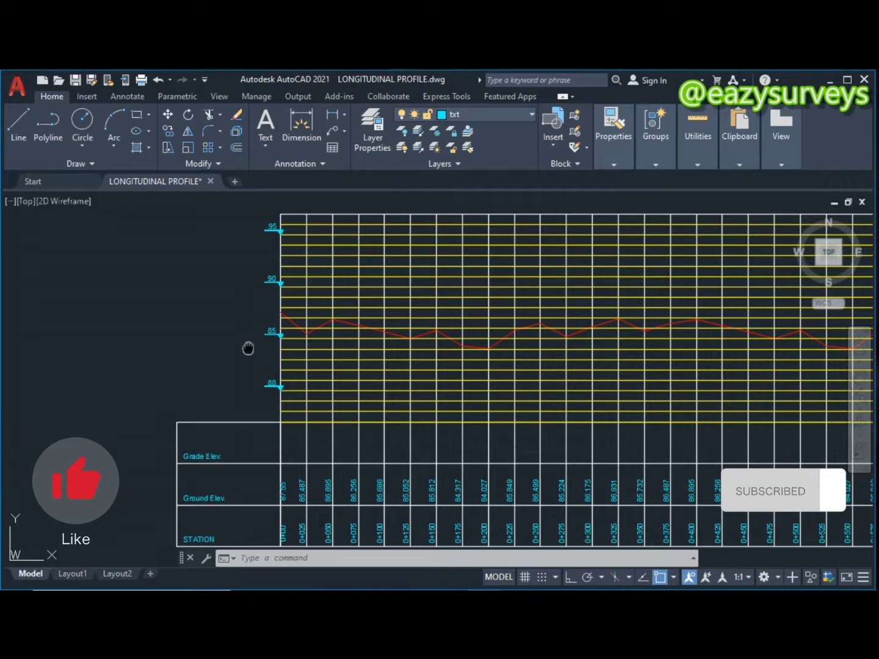
pyautogui.moveTo(247, 348)
pyautogui.mouseDown(button='middle')
pyautogui.moveTo(218, 338)
pyautogui.moveTo(204, 349)
pyautogui.moveTo(201, 321)
pyautogui.mouseUp(button='middle')
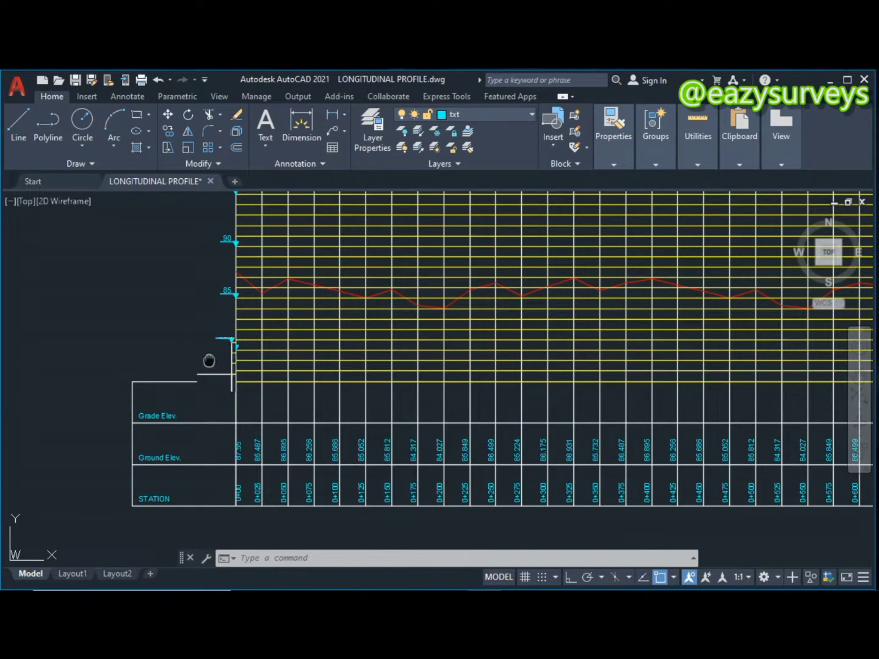
pyautogui.moveTo(210, 359); pyautogui.dragTo(186, 306, button='middle')
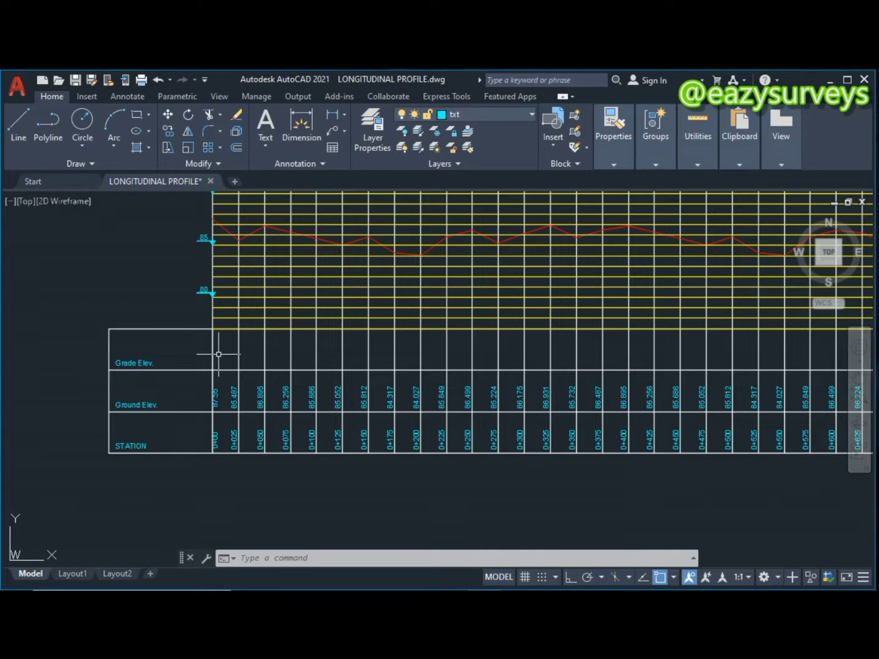
pyautogui.moveTo(216, 353); pyautogui.dragTo(185, 353, button='middle')
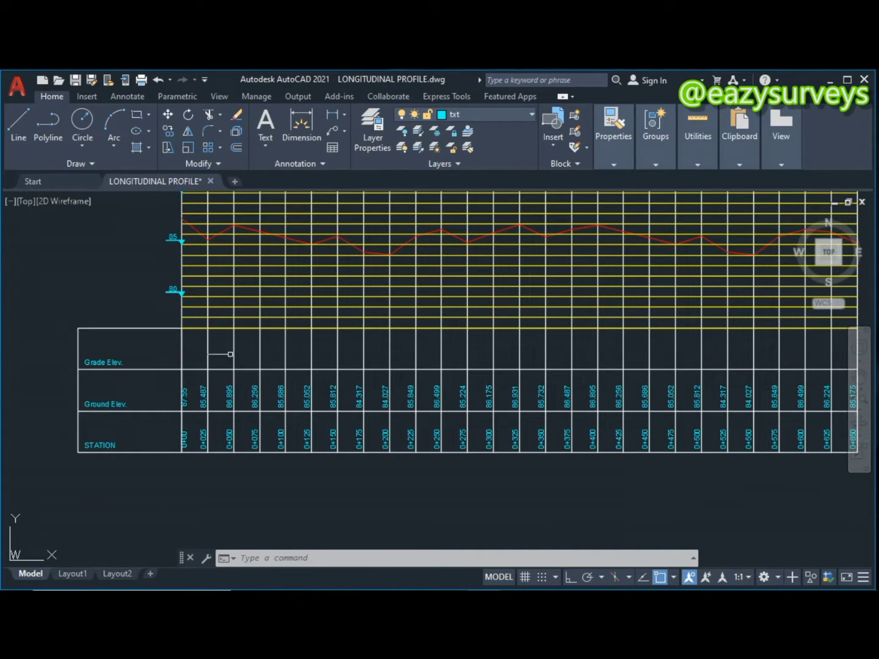
pyautogui.moveTo(220, 350)
pyautogui.mouseDown(button='middle')
pyautogui.moveTo(204, 359)
pyautogui.moveTo(206, 382)
pyautogui.mouseUp(button='middle')
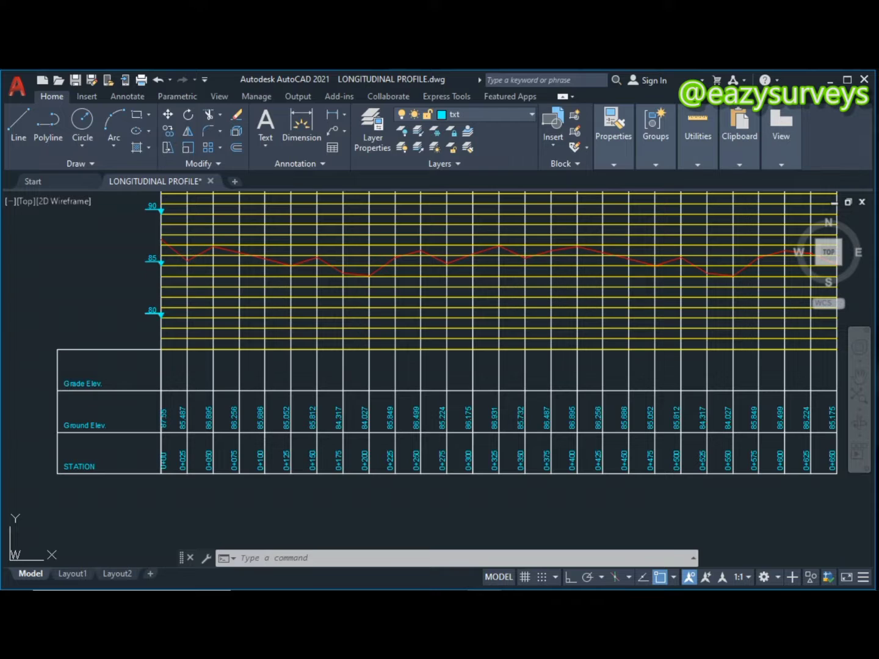
pyautogui.moveTo(342, 383); pyautogui.dragTo(326, 383, button='middle')
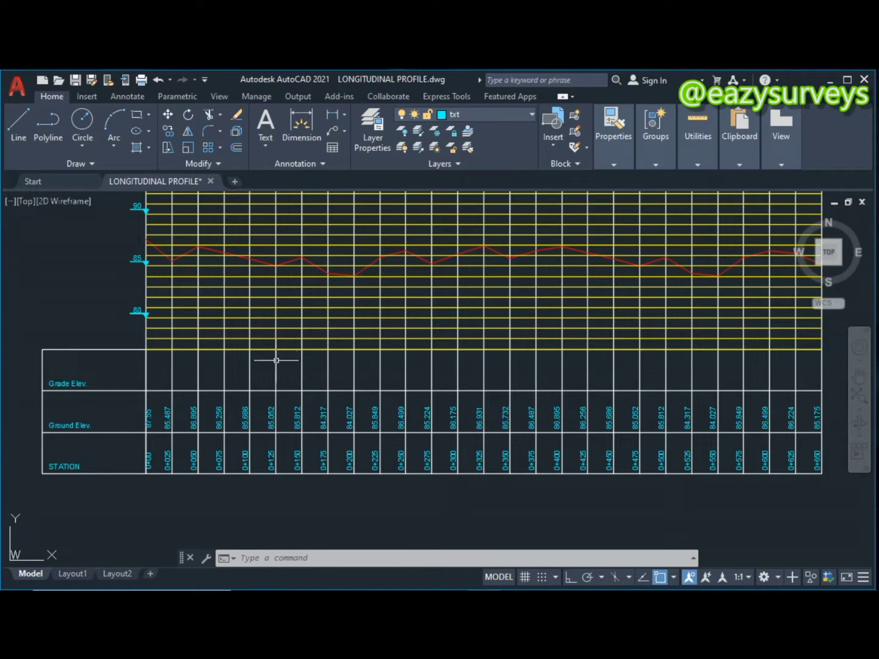
# Draw a line along the profile grid's bottom edge from the starting vertical to the 0+650 station vertical.
pyautogui.click(18, 129)
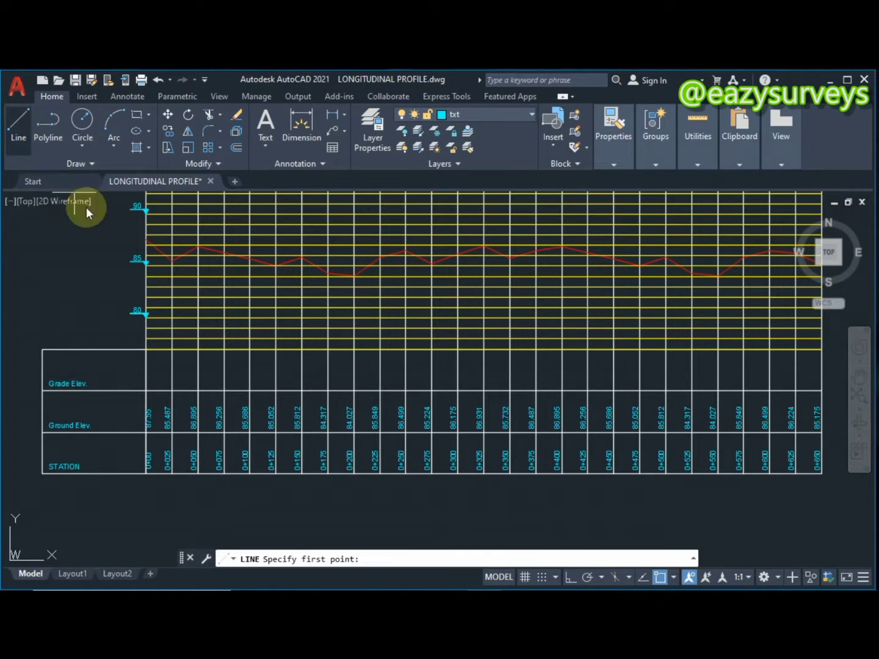
pyautogui.click(145, 348)
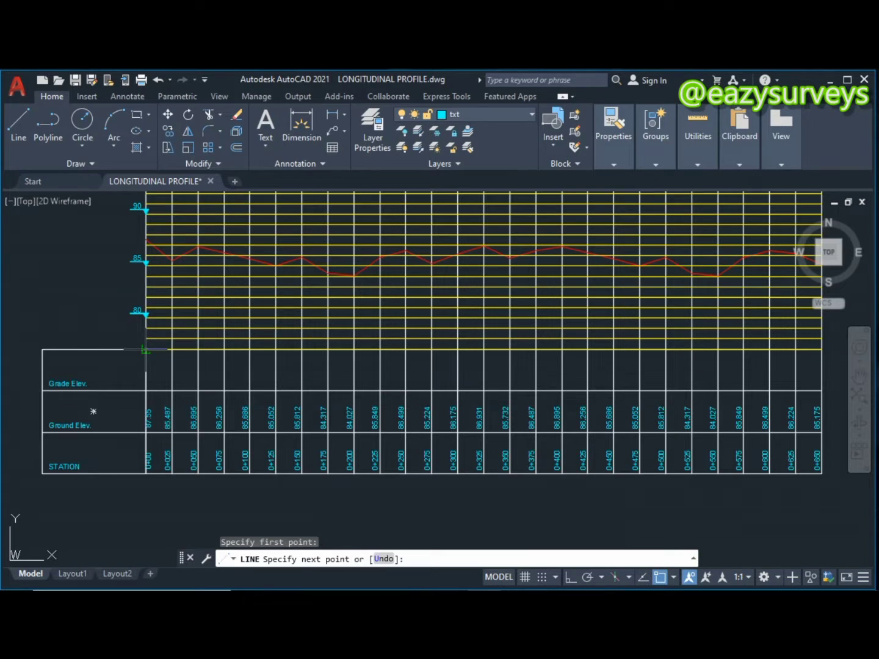
pyautogui.scroll(-3, 145, 348)
pyautogui.scroll(5, 327, 353)
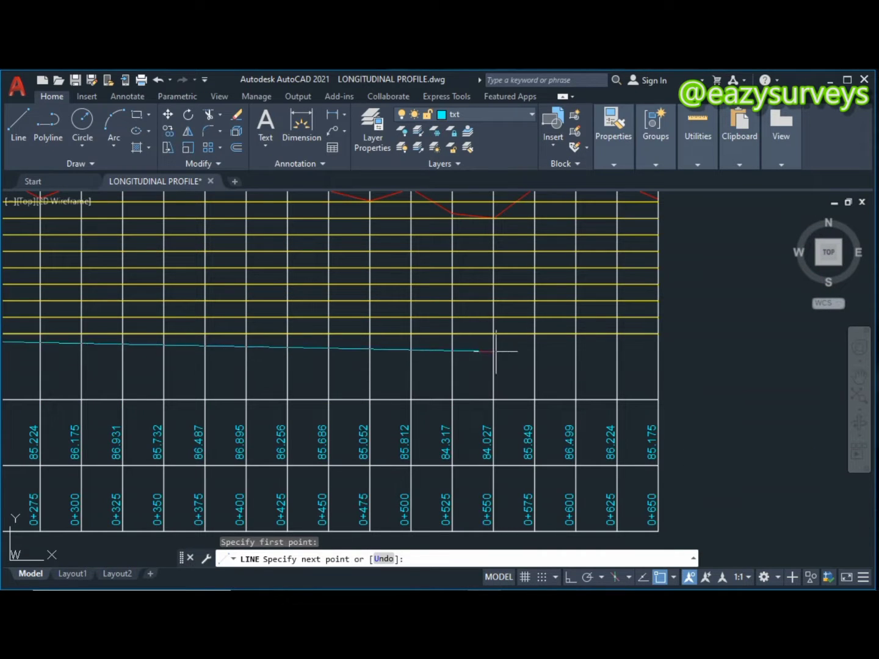
pyautogui.click(658, 334)
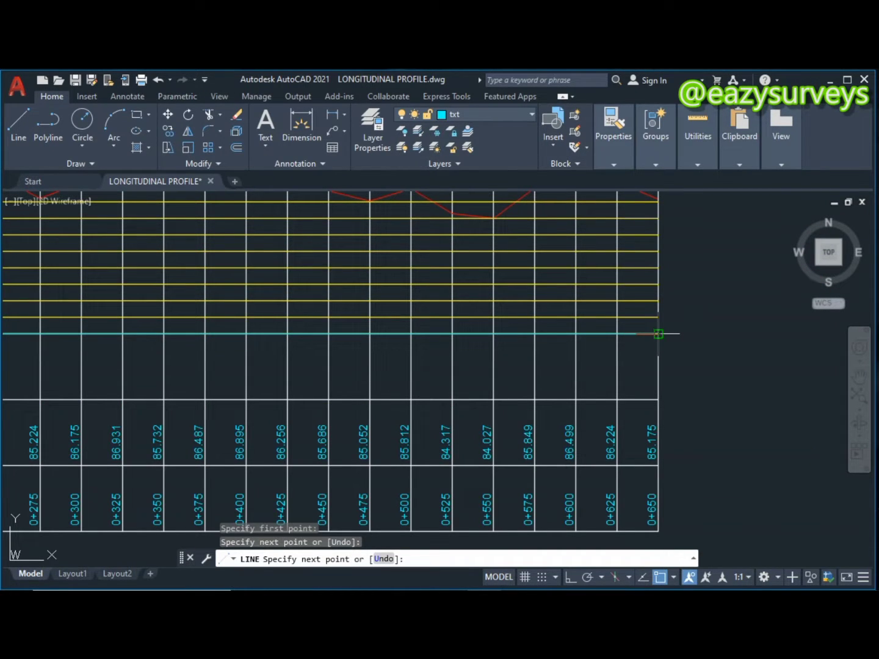
pyautogui.press('Return')
# Trim away all vertical lines crossing the Grade Elev. row with a fence drawn across the whole row.
pyautogui.scroll(-6, 662, 334)
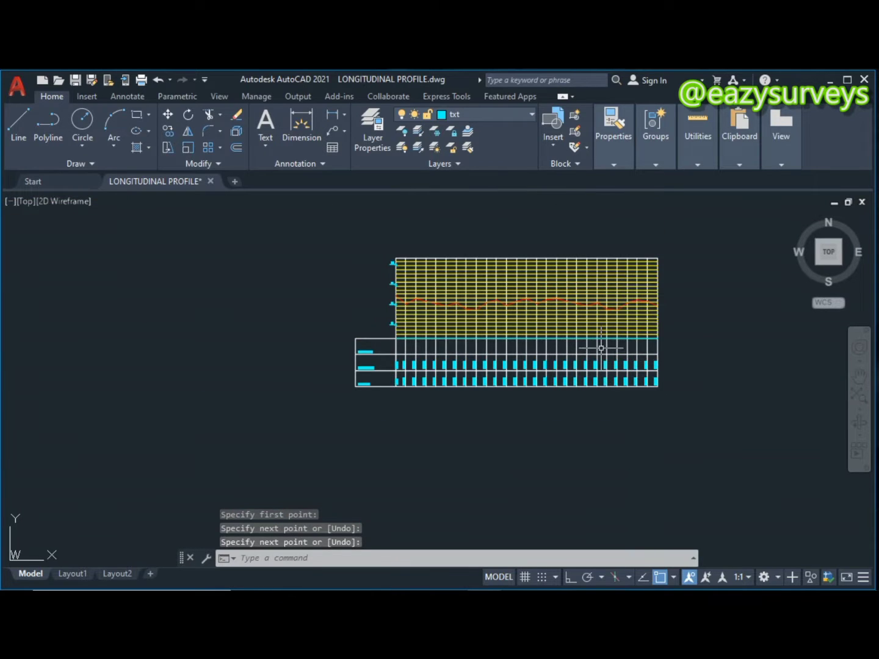
pyautogui.scroll(5, 601, 348)
pyautogui.scroll(-3, 635, 354)
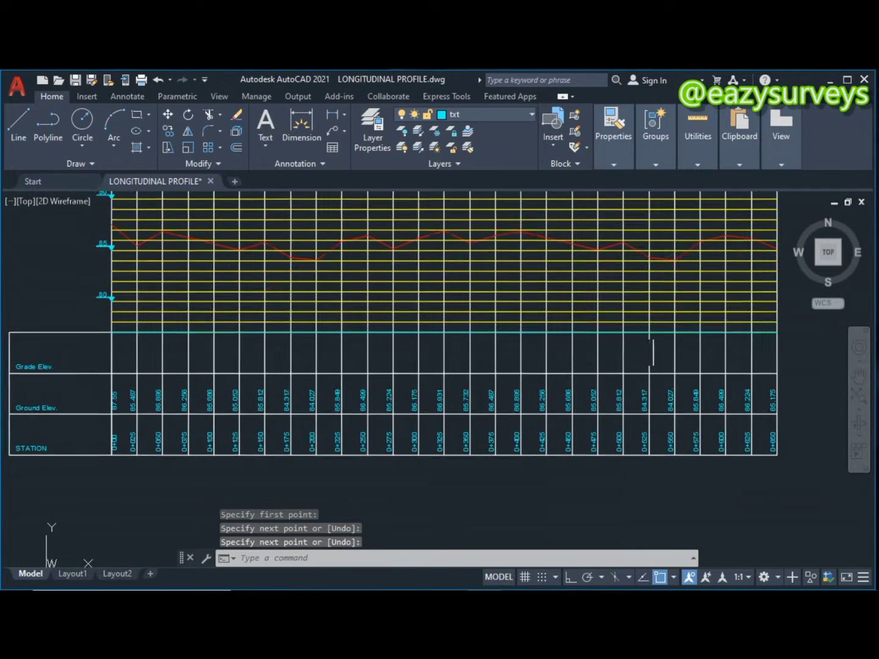
pyautogui.click(209, 114)
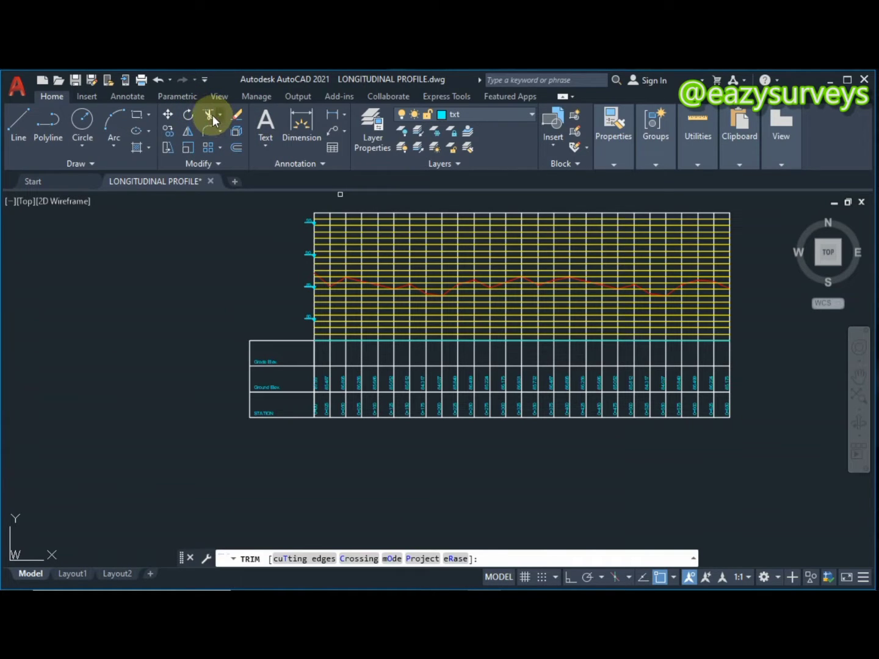
pyautogui.moveTo(739, 354)
pyautogui.mouseDown()
pyautogui.moveTo(406, 356)
pyautogui.moveTo(310, 347)
pyautogui.moveTo(238, 364)
pyautogui.moveTo(234, 355)
pyautogui.mouseUp()
pyautogui.press('Escape')
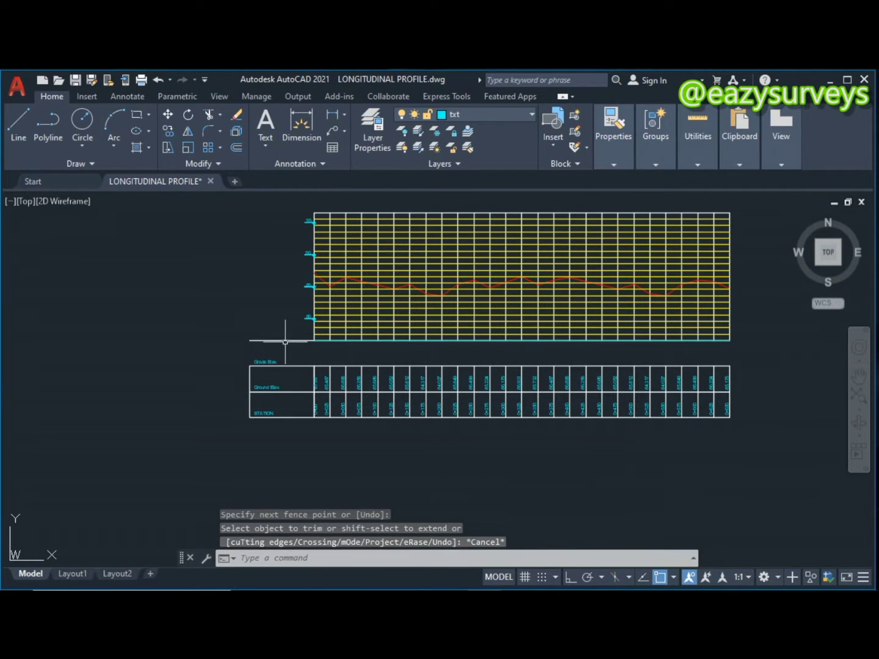
# Delete the leftover upper border line of the Grade Elev. heading cell and the Grade Elev. text.
pyautogui.scroll(4, 286, 345)
pyautogui.click(290, 336)
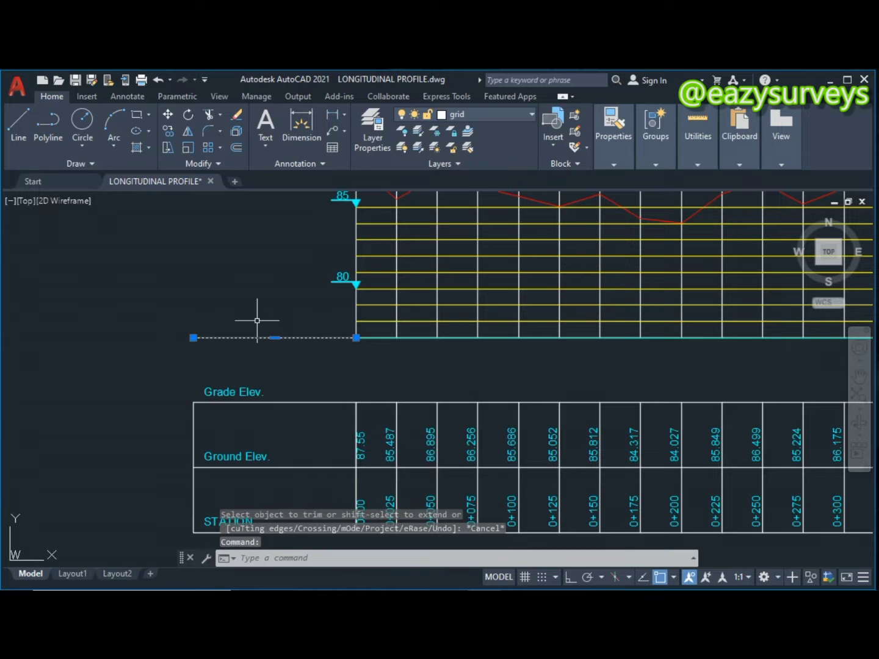
pyautogui.press('Delete')
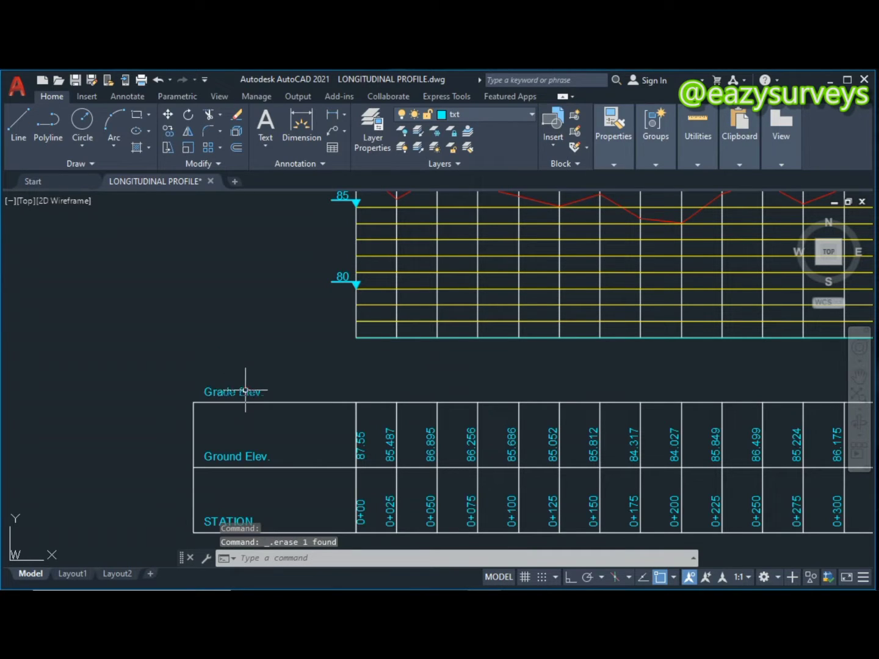
pyautogui.click(243, 393)
pyautogui.press('Delete')
# Turn Ortho on and move the Ground Elev. and STATION table straight up from its 0+00 corner to the grid's bottom edge.
pyautogui.scroll(-4, 250, 366)
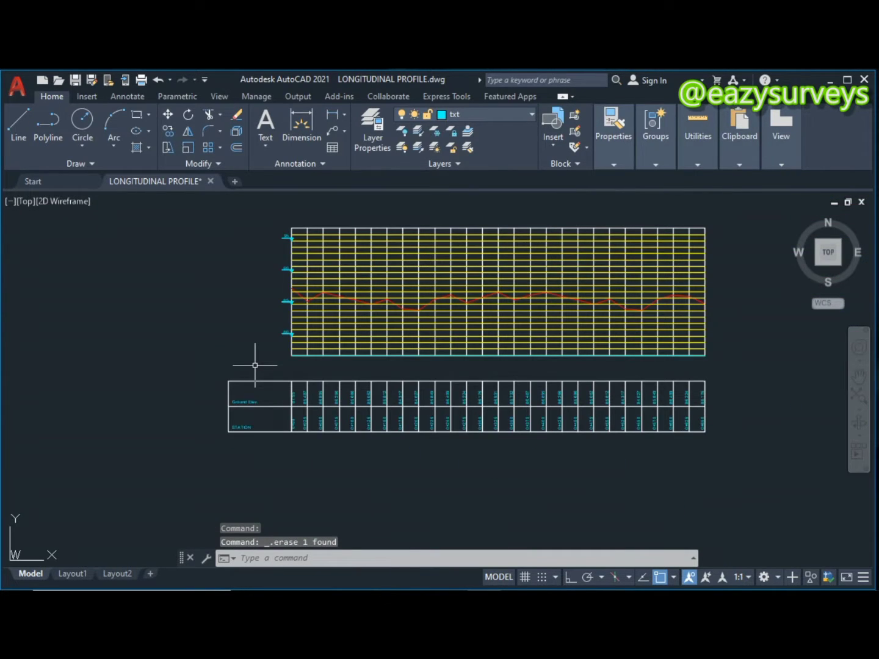
pyautogui.click(569, 578)
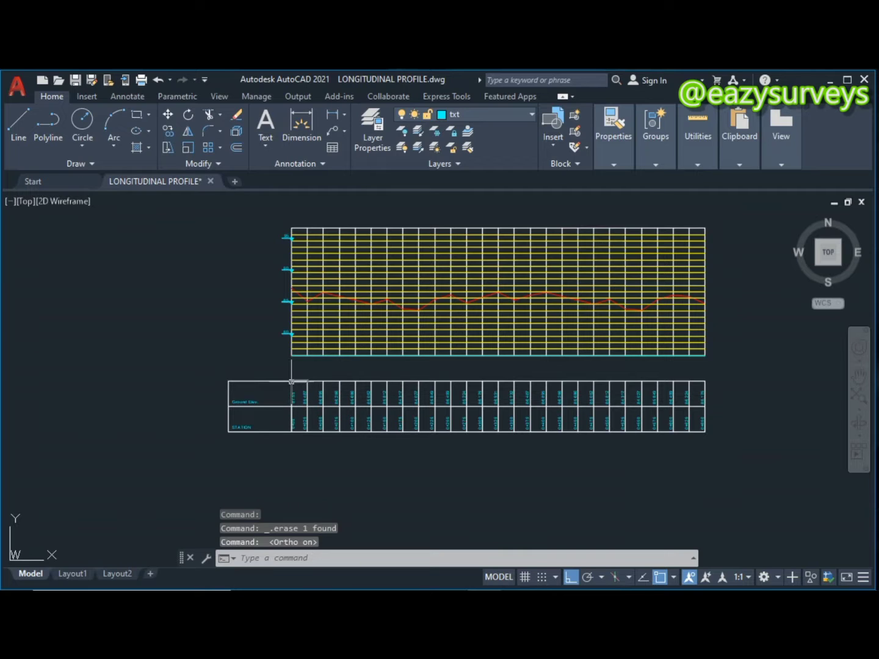
pyautogui.moveTo(290, 385); pyautogui.dragTo(302, 391, button='middle')
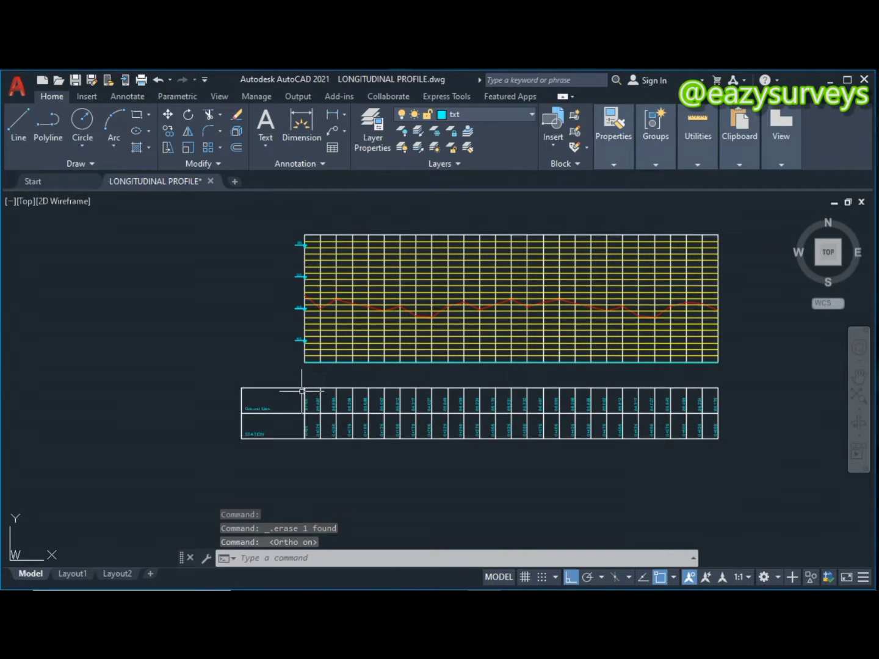
pyautogui.scroll(2, 301, 392)
pyautogui.scroll(-4, 303, 343)
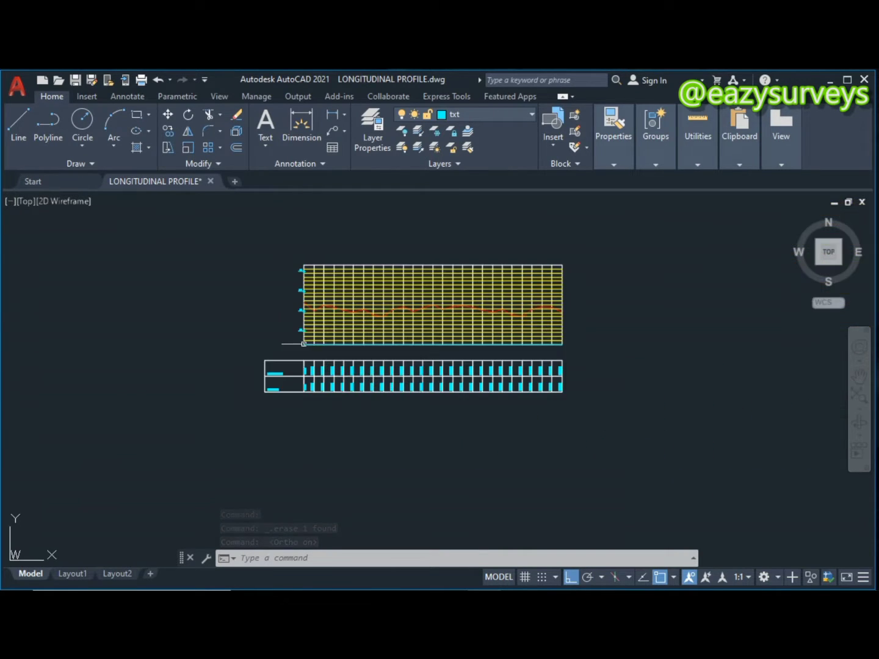
pyautogui.click(252, 355)
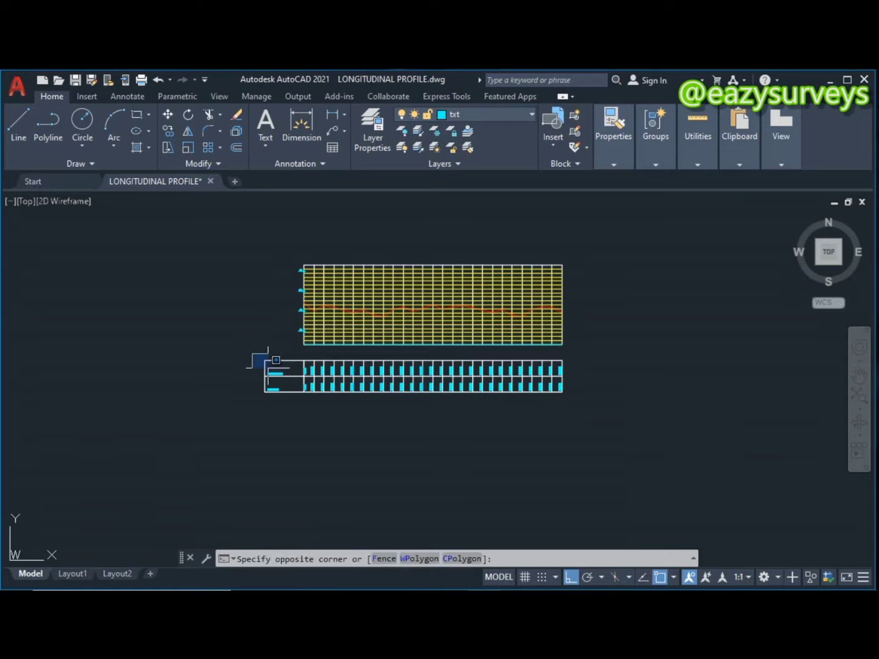
pyautogui.click(593, 442)
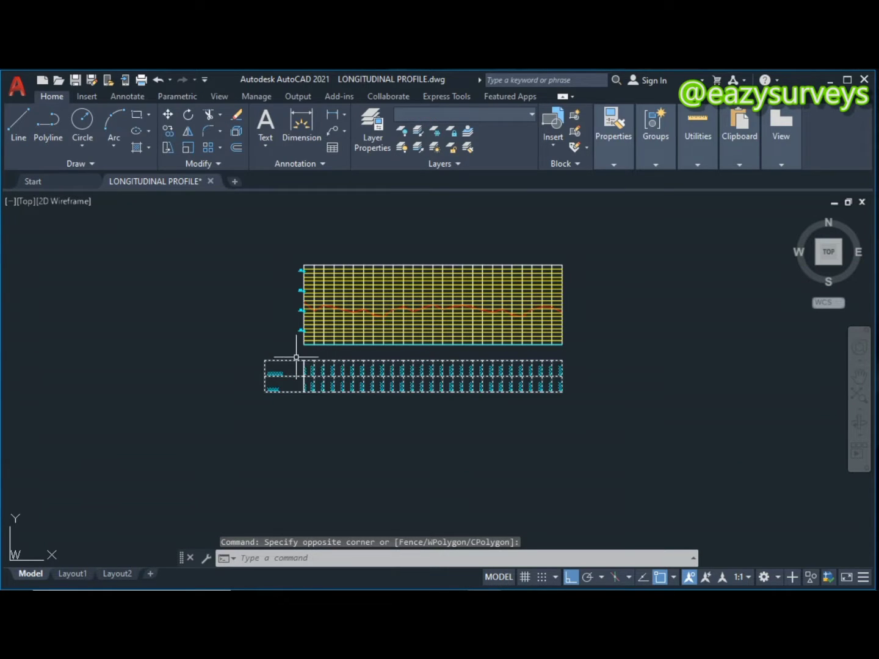
pyautogui.scroll(4, 298, 355)
pyautogui.rightClick(337, 359)
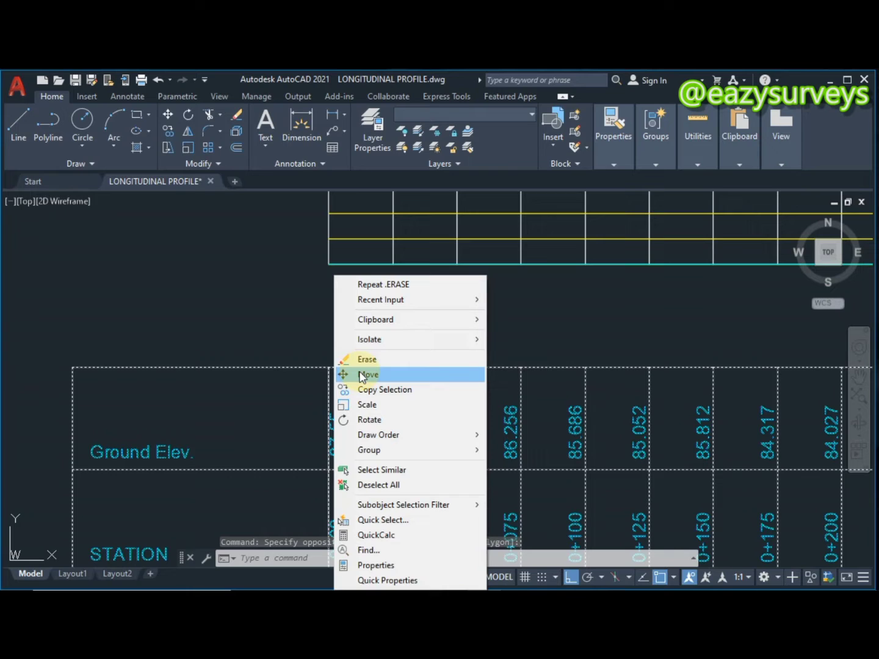
pyautogui.click(365, 375)
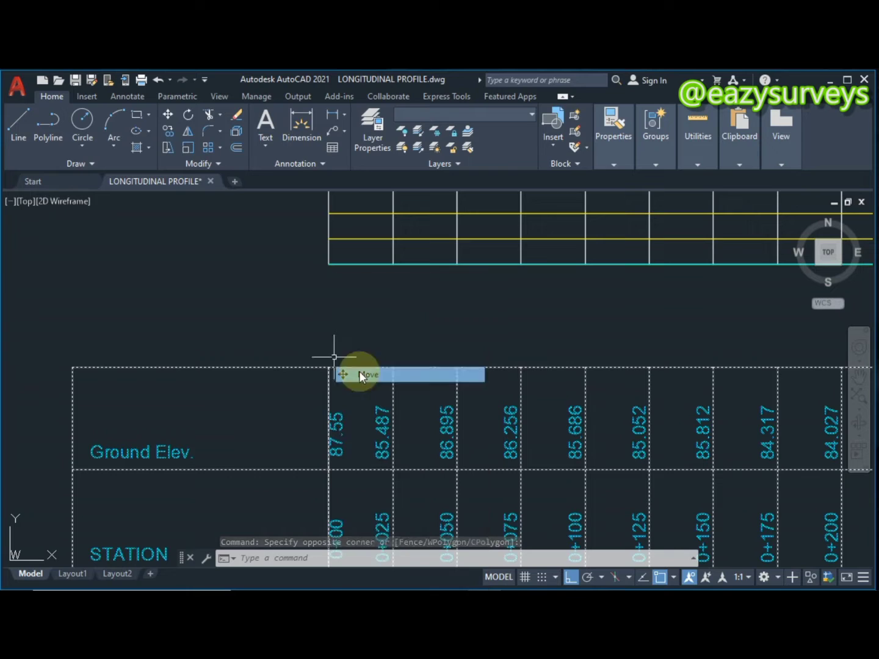
pyautogui.click(329, 367)
pyautogui.scroll(-2, 334, 348)
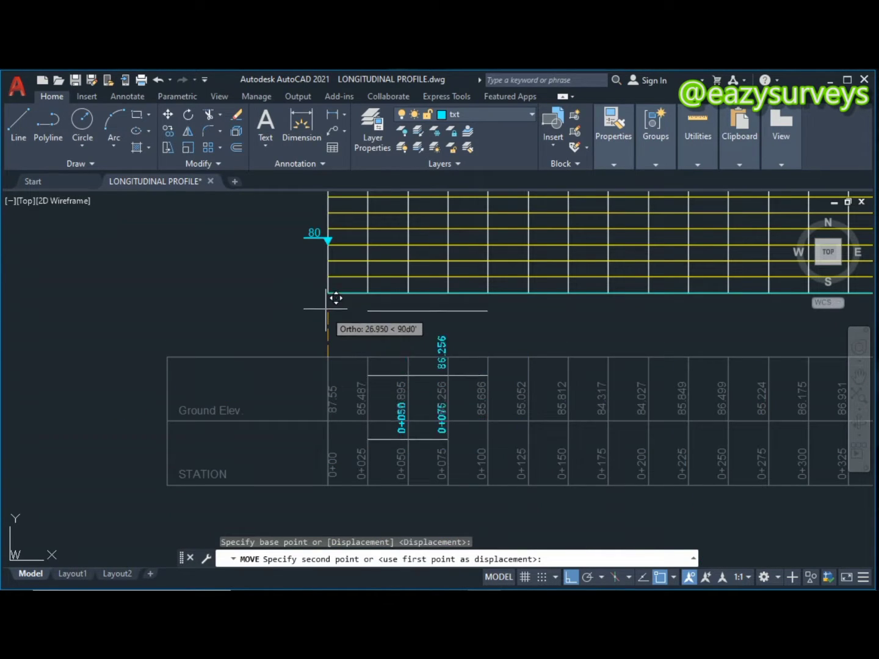
pyautogui.click(338, 284)
pyautogui.scroll(-5, 338, 305)
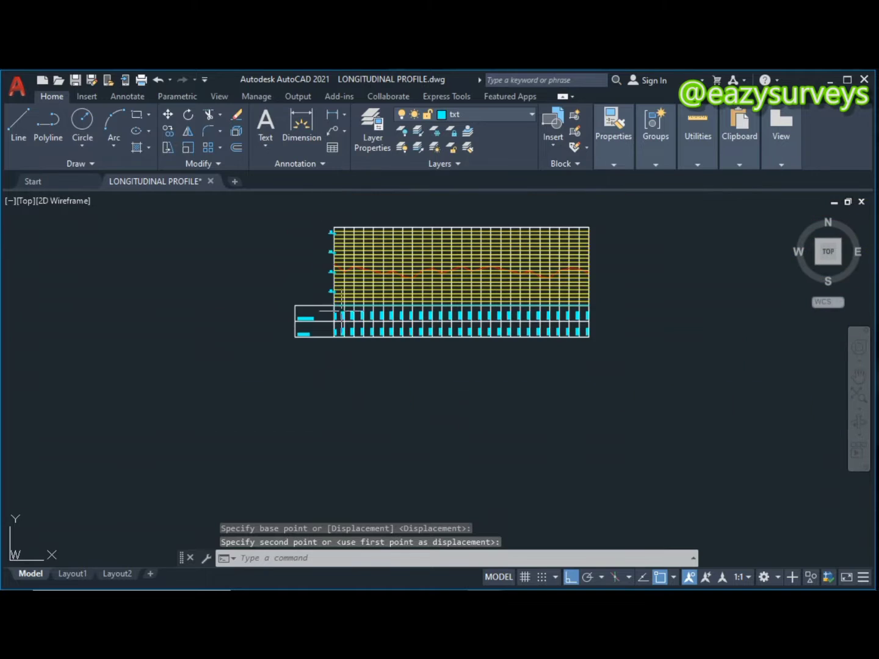
# Delete the cyan line overlapping the grid's bottom edge above the Ground Elev. row.
pyautogui.scroll(5, 361, 310)
pyautogui.scroll(-3, 366, 305)
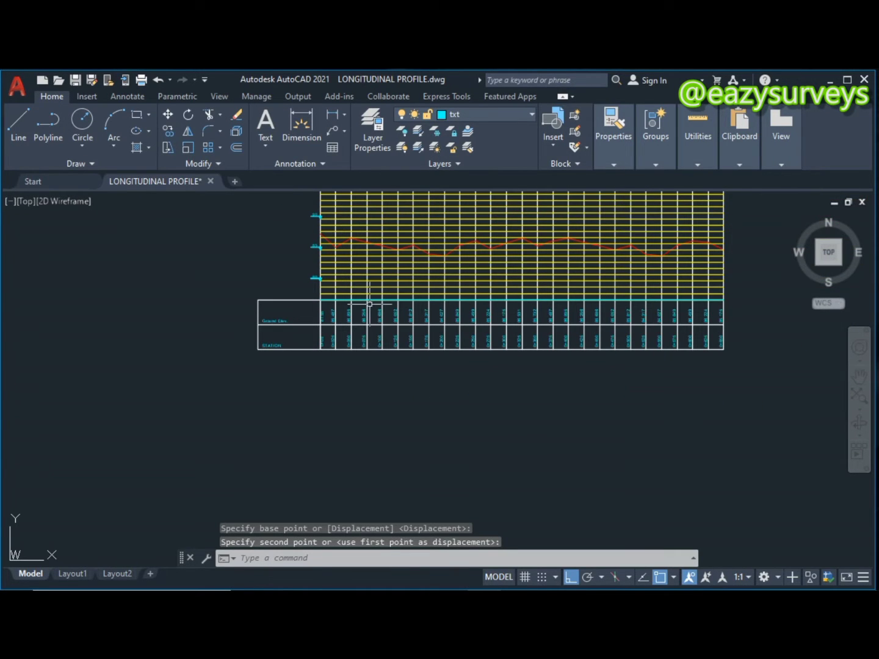
pyautogui.moveTo(370, 304); pyautogui.dragTo(357, 328, button='middle')
pyautogui.scroll(4, 357, 314)
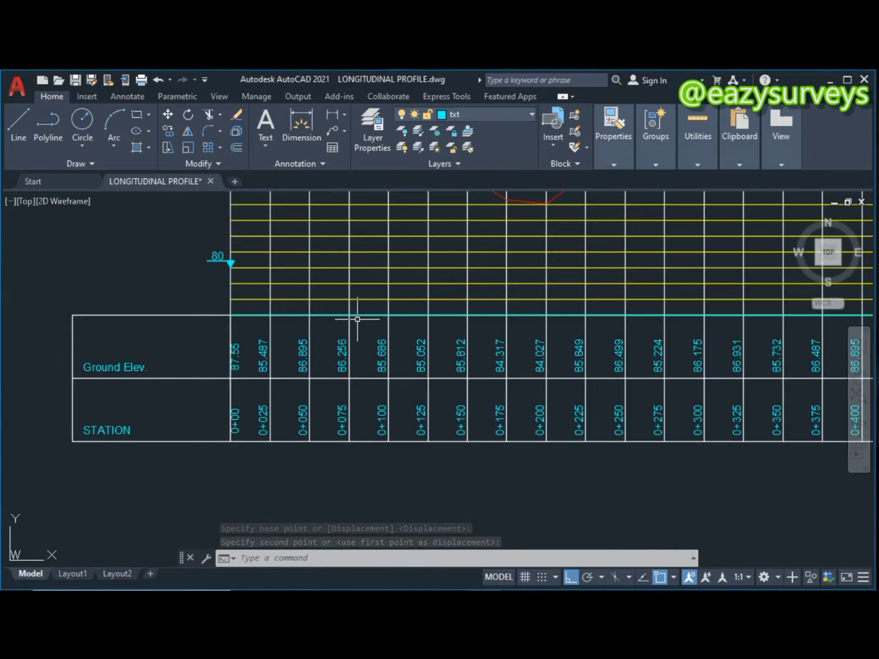
pyautogui.scroll(-2, 360, 317)
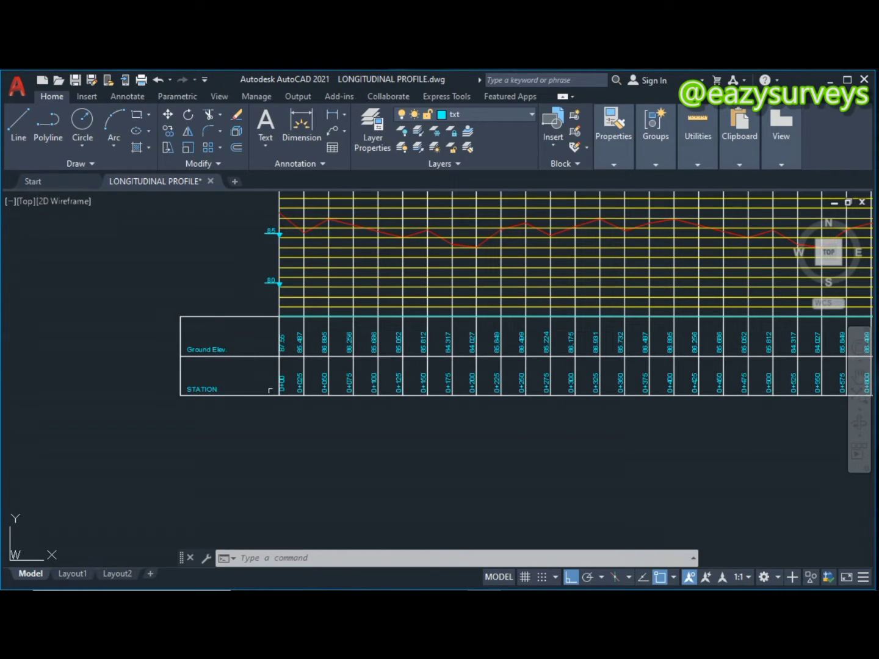
pyautogui.scroll(4, 297, 314)
pyautogui.click(328, 320)
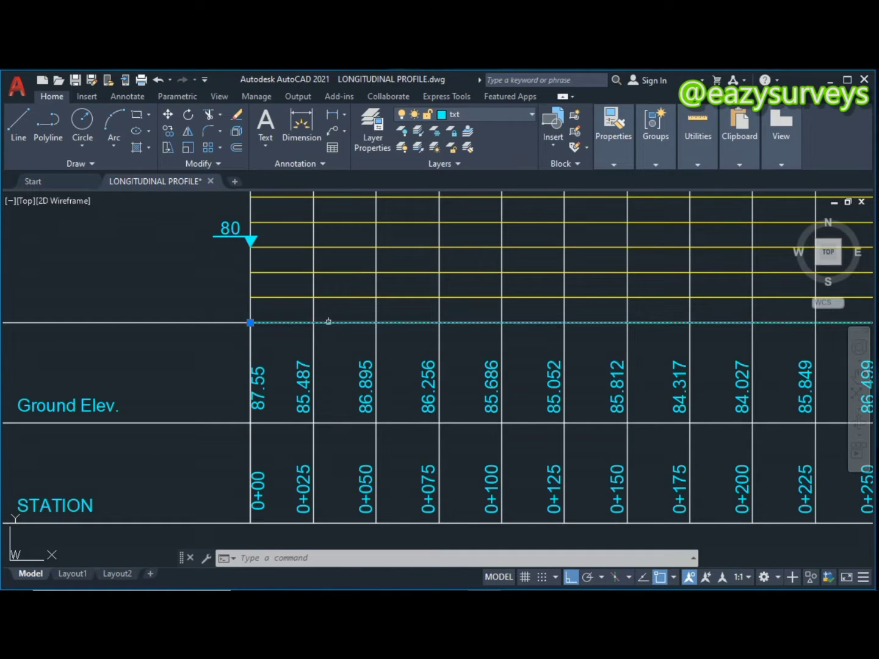
pyautogui.scroll(-6, 331, 334)
pyautogui.press('Delete')
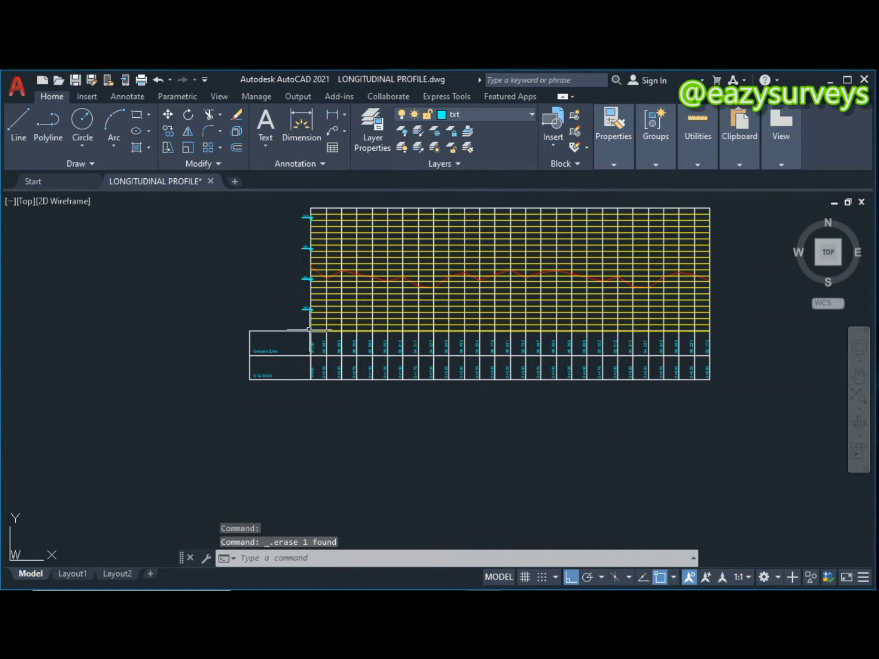
# Change the color of the STATION label and all station values from 0+00 to 0+650 to white, and clear the selection.
pyautogui.scroll(3, 311, 330)
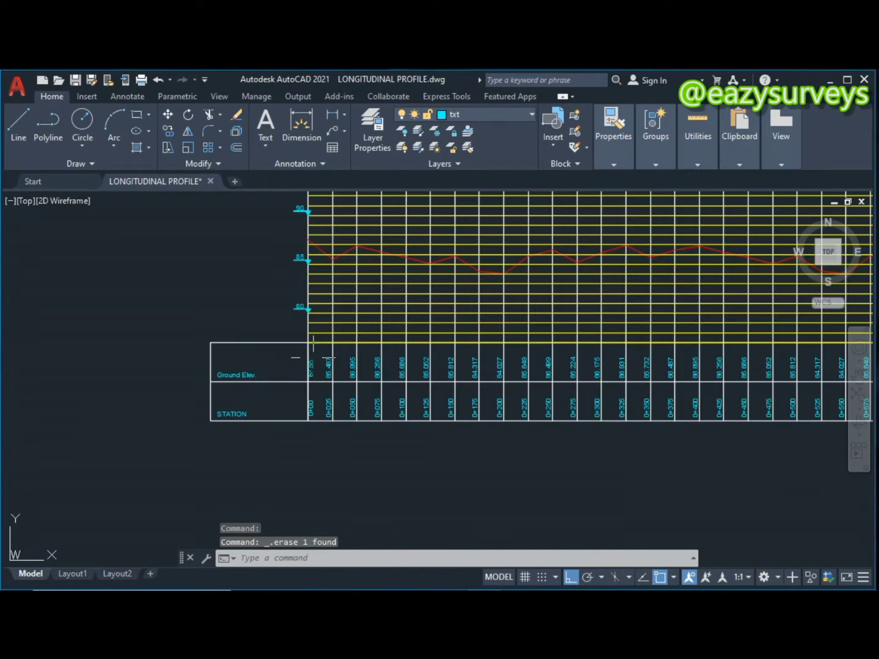
pyautogui.moveTo(321, 382); pyautogui.dragTo(297, 351, button='middle')
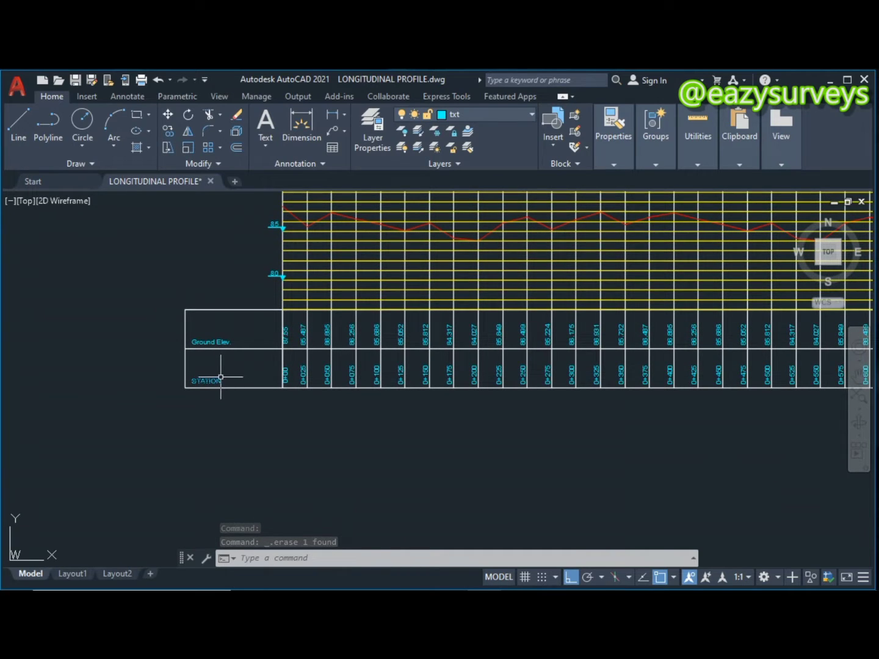
pyautogui.moveTo(217, 373); pyautogui.dragTo(166, 356, button='middle')
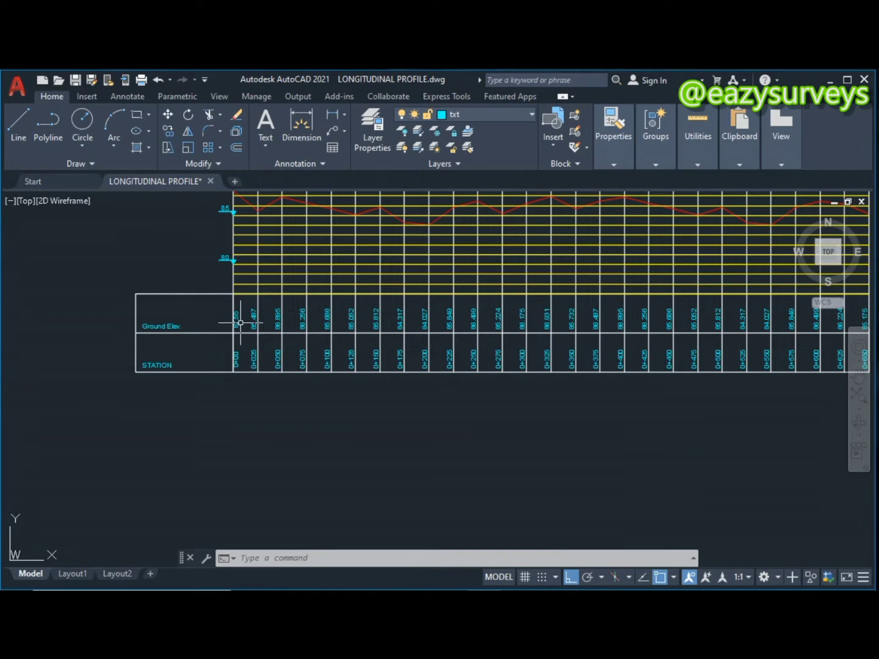
pyautogui.moveTo(250, 328); pyautogui.dragTo(297, 368, button='middle')
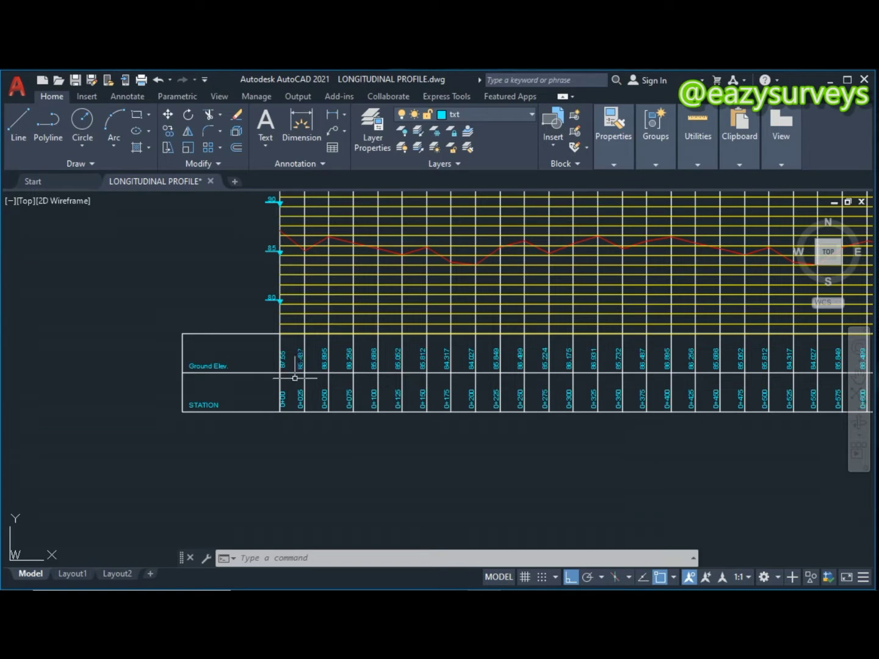
pyautogui.click(208, 403)
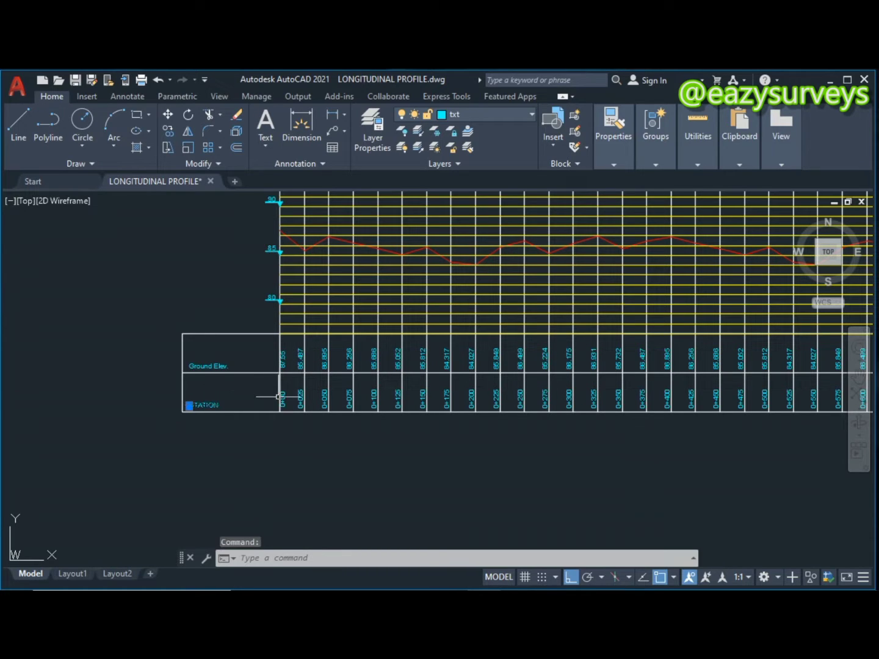
pyautogui.moveTo(285, 399); pyautogui.dragTo(243, 381, button='middle')
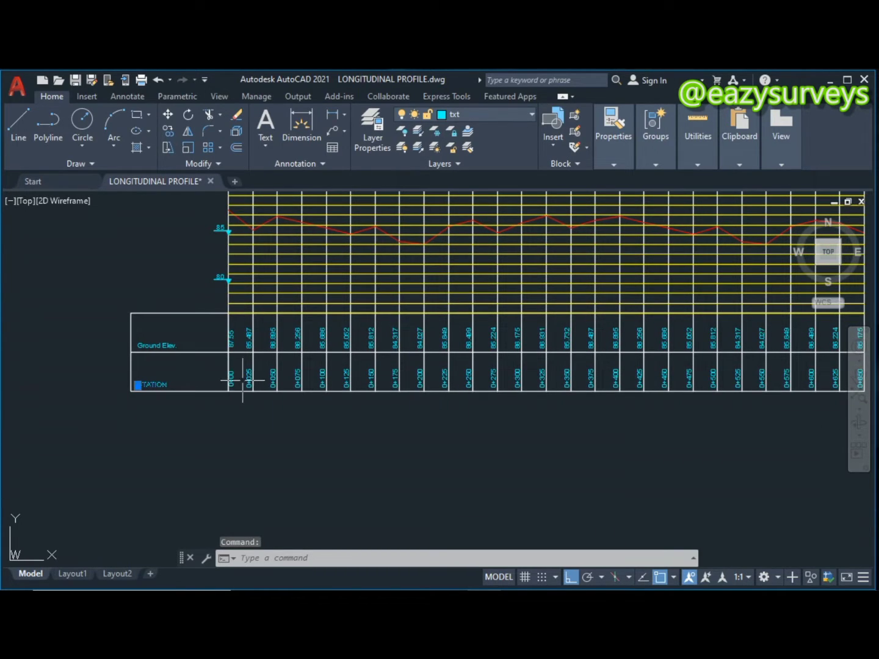
pyautogui.click(238, 374)
pyautogui.click(250, 374)
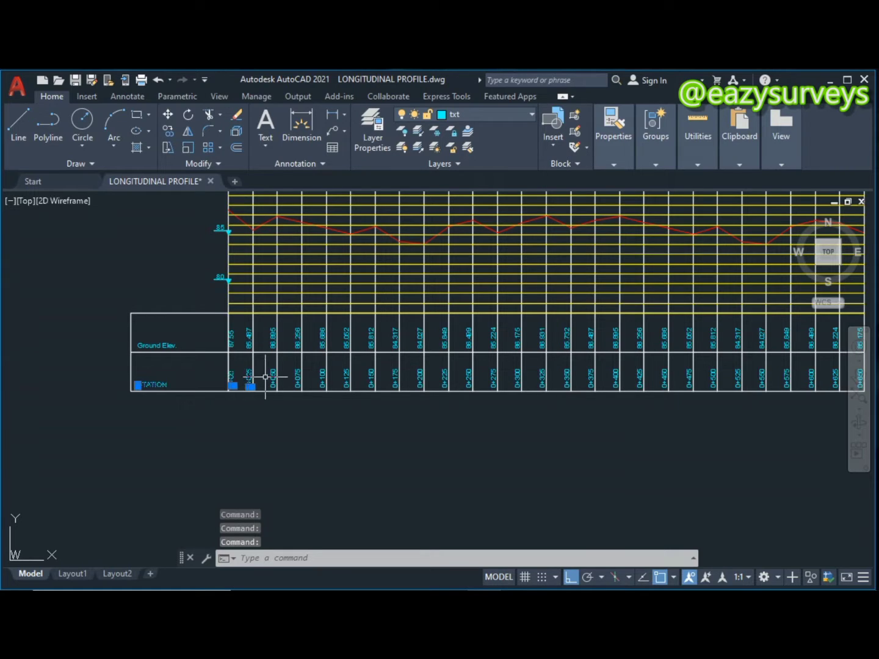
pyautogui.click(274, 375)
pyautogui.click(298, 377)
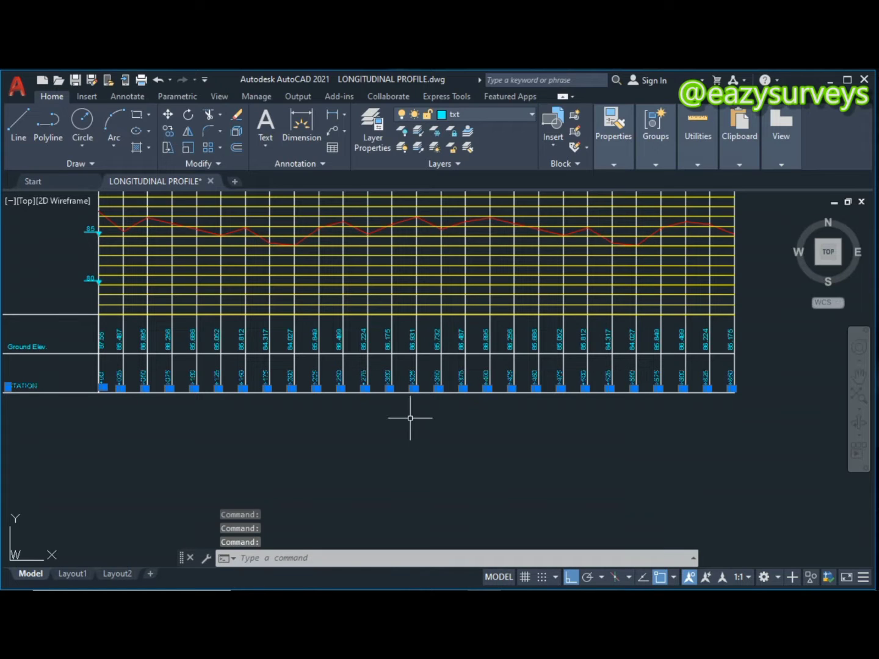
pyautogui.moveTo(299, 420); pyautogui.dragTo(315, 427, button='middle')
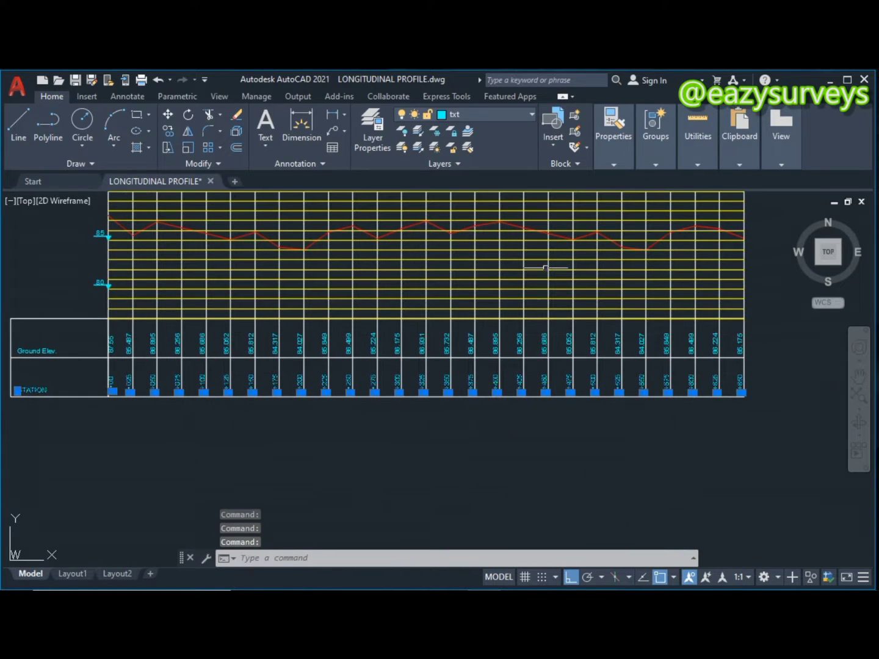
pyautogui.click(613, 157)
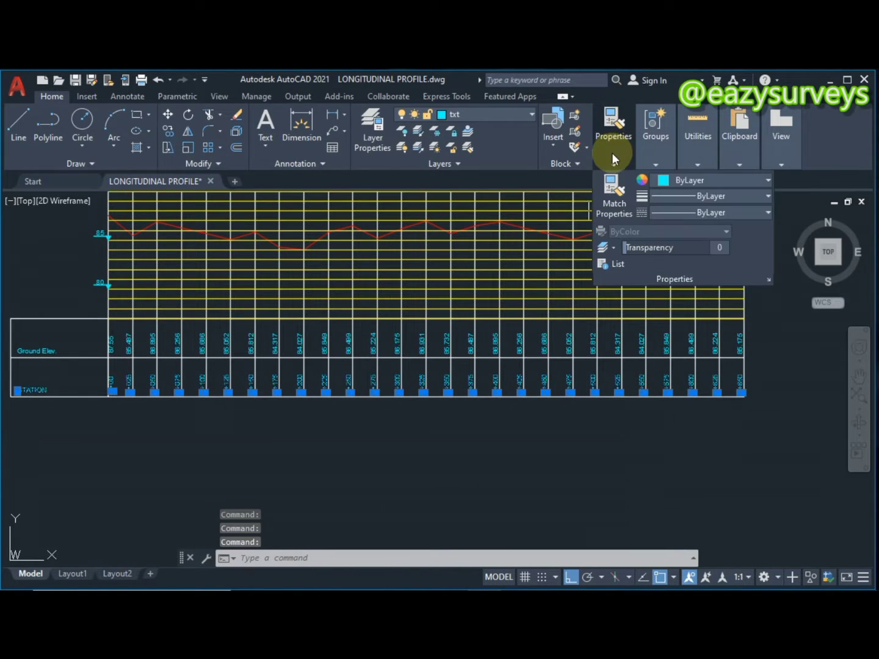
pyautogui.click(673, 179)
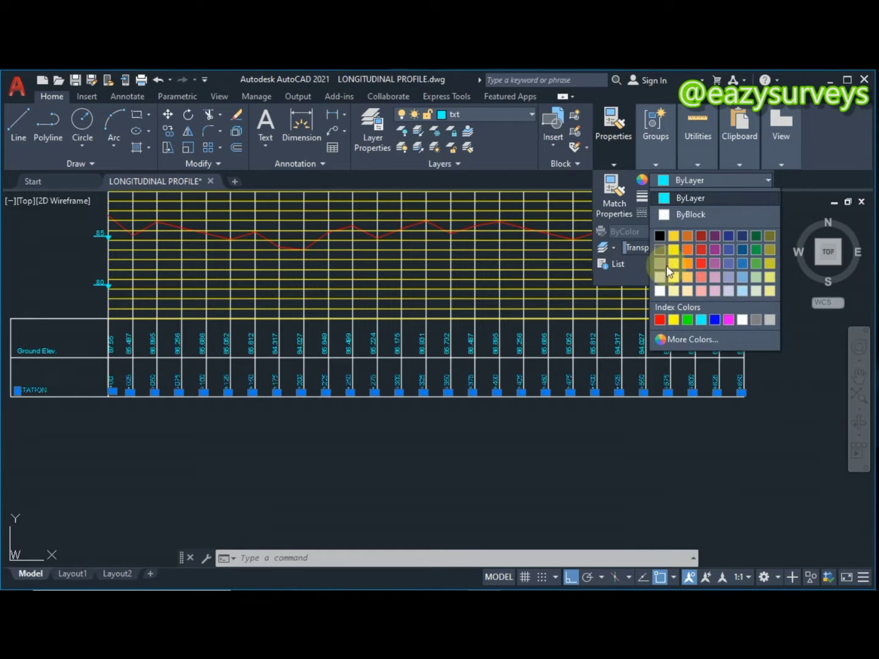
pyautogui.click(659, 291)
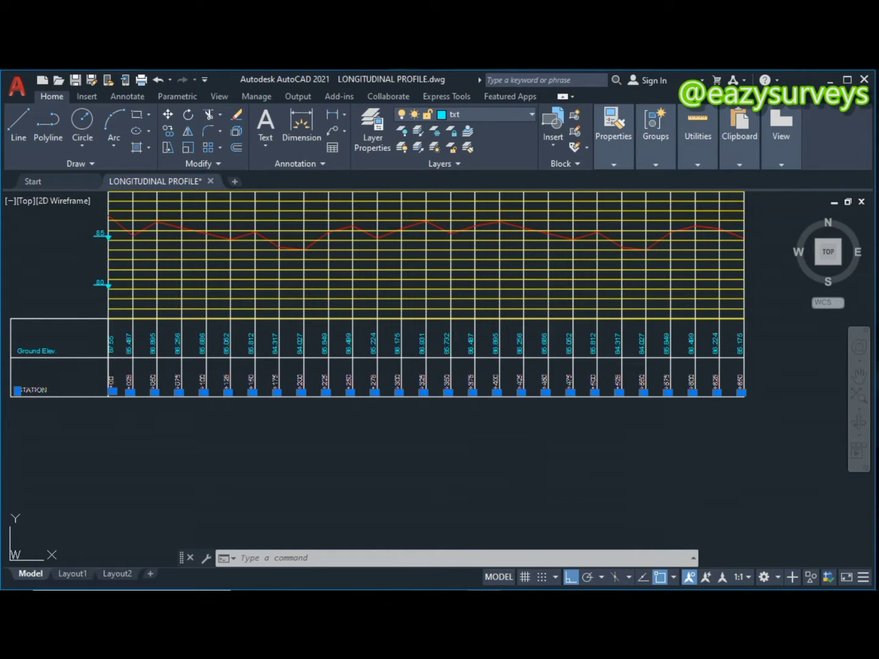
pyautogui.press('Escape')
# Trim the vertical grid lines in the band just above the red profile's peaks with a fence across the grid's full width.
pyautogui.scroll(2, 237, 398)
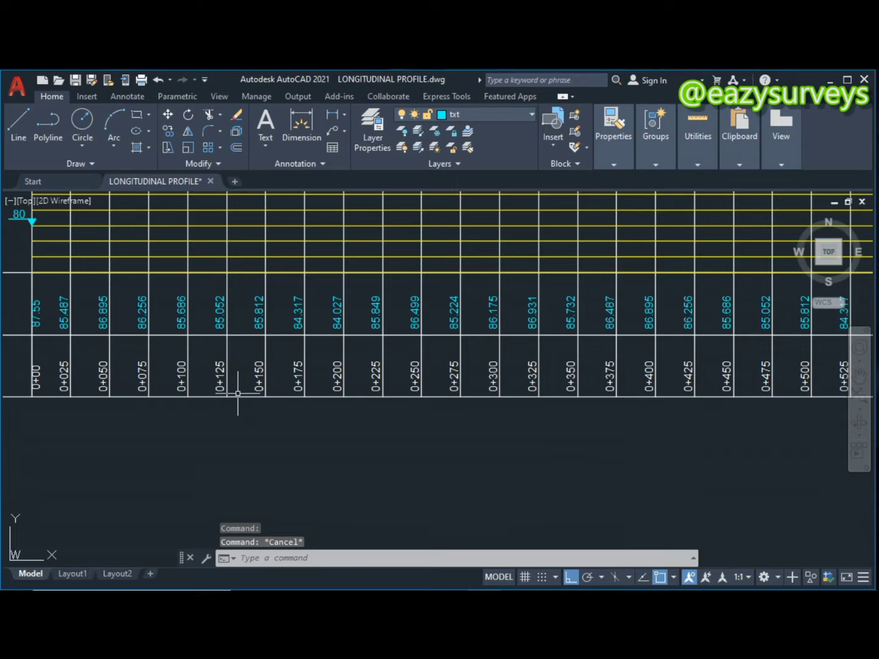
pyautogui.scroll(-4, 244, 399)
pyautogui.scroll(5, 244, 397)
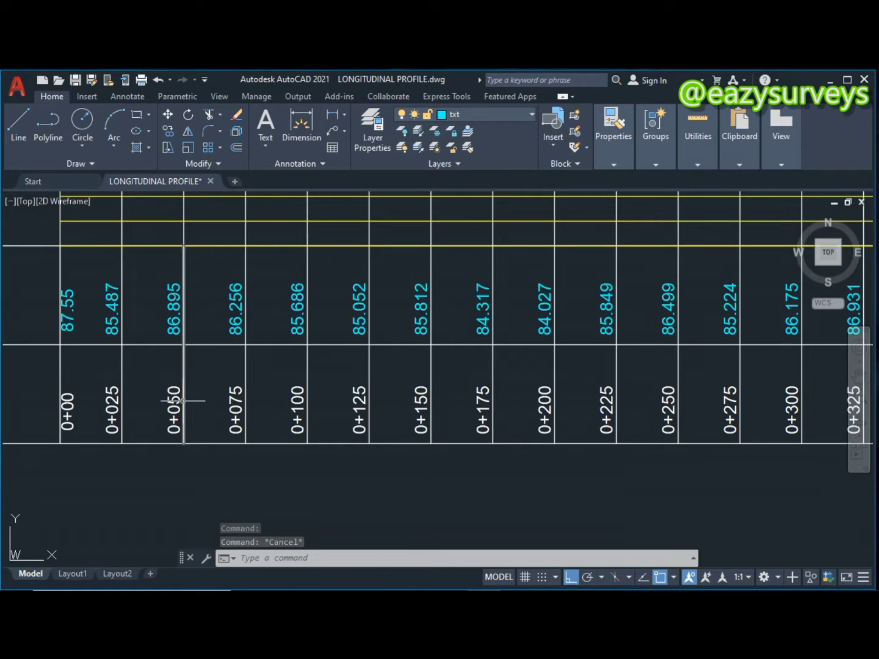
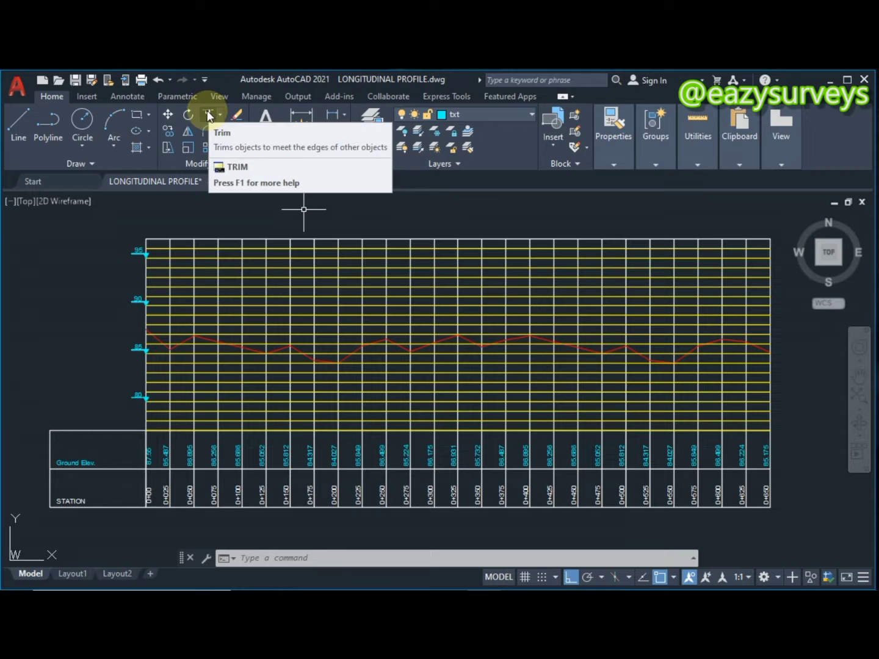
pyautogui.click(208, 114)
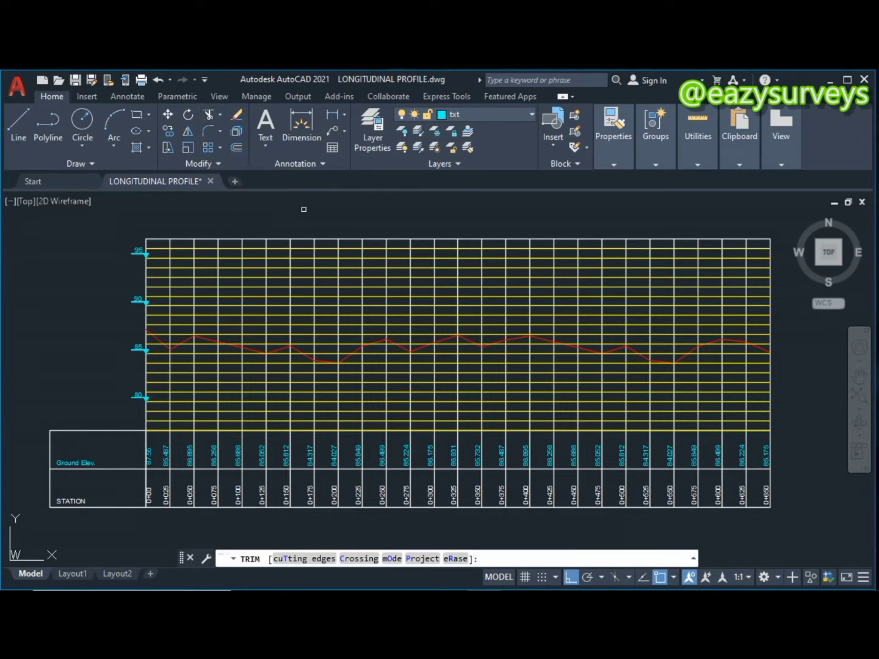
pyautogui.click(780, 334)
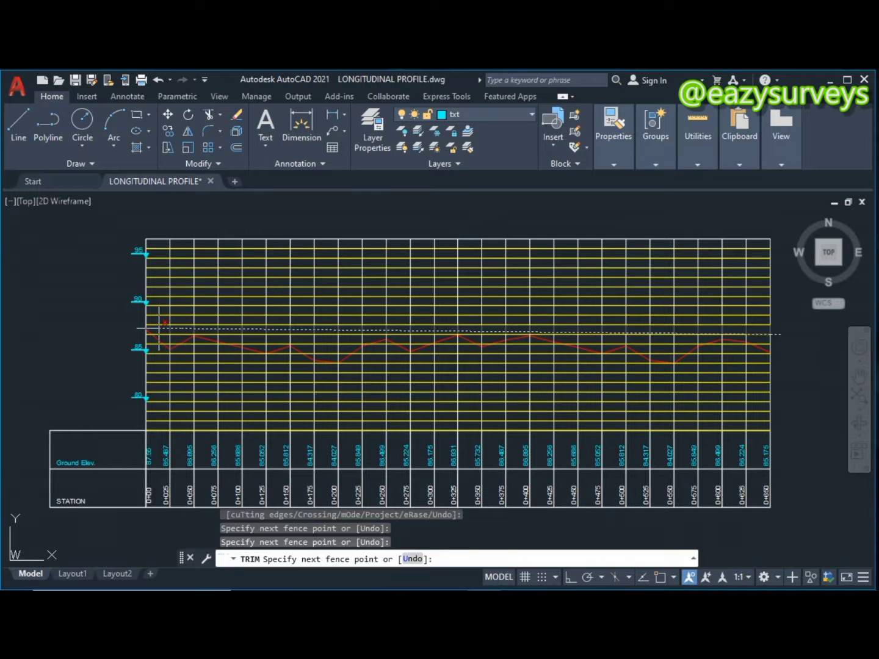
pyautogui.press('Return')
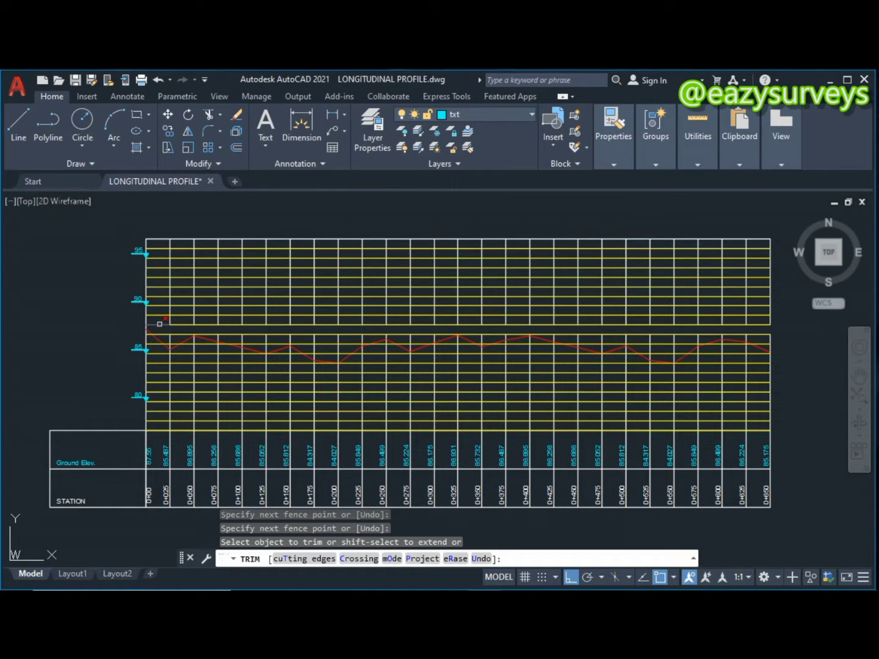
pyautogui.press('Escape')
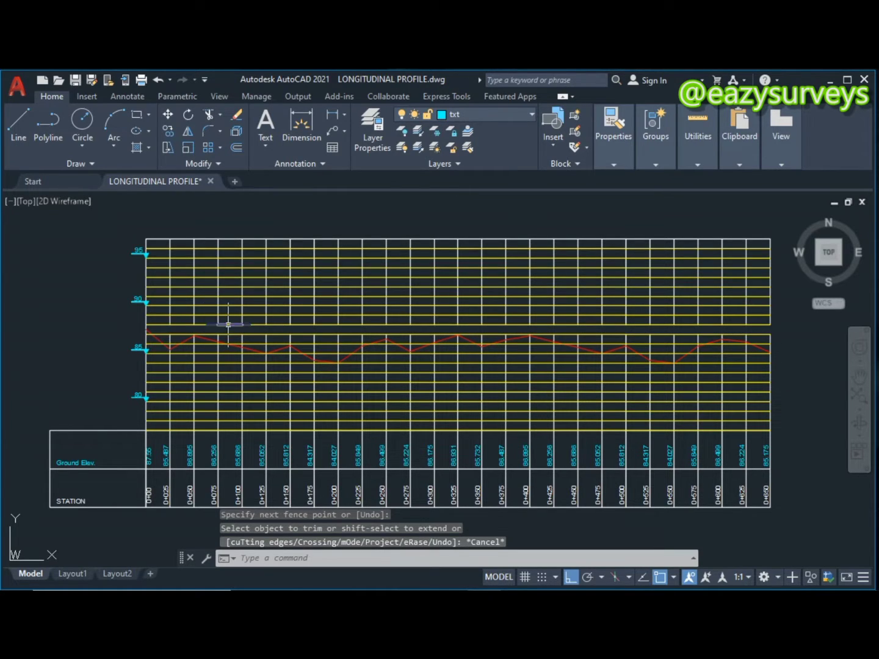
# Erase the grid lines between the trimmed band above the red profile and the grid's top edge with a crossing window.
pyautogui.click(777, 325)
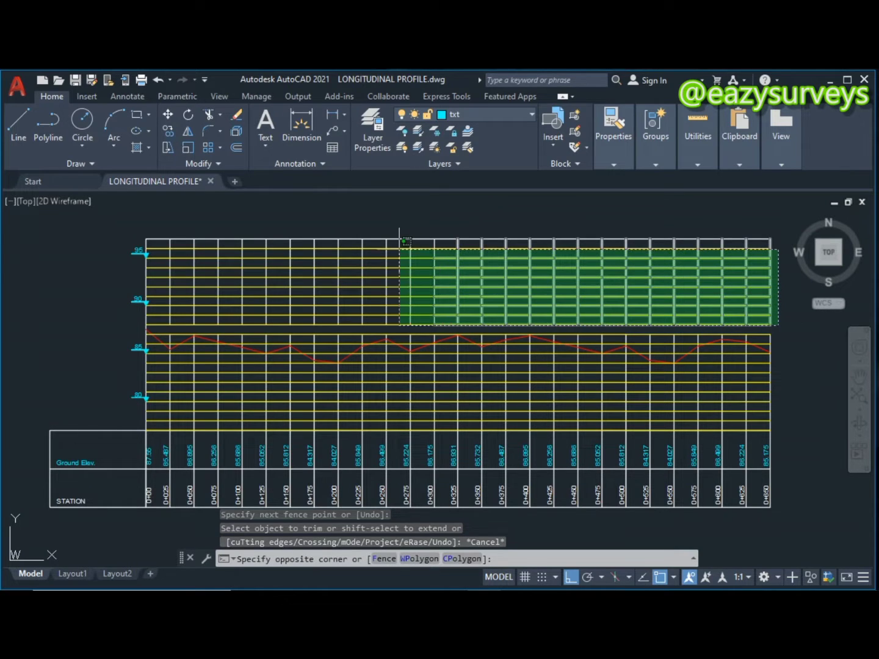
pyautogui.click(159, 235)
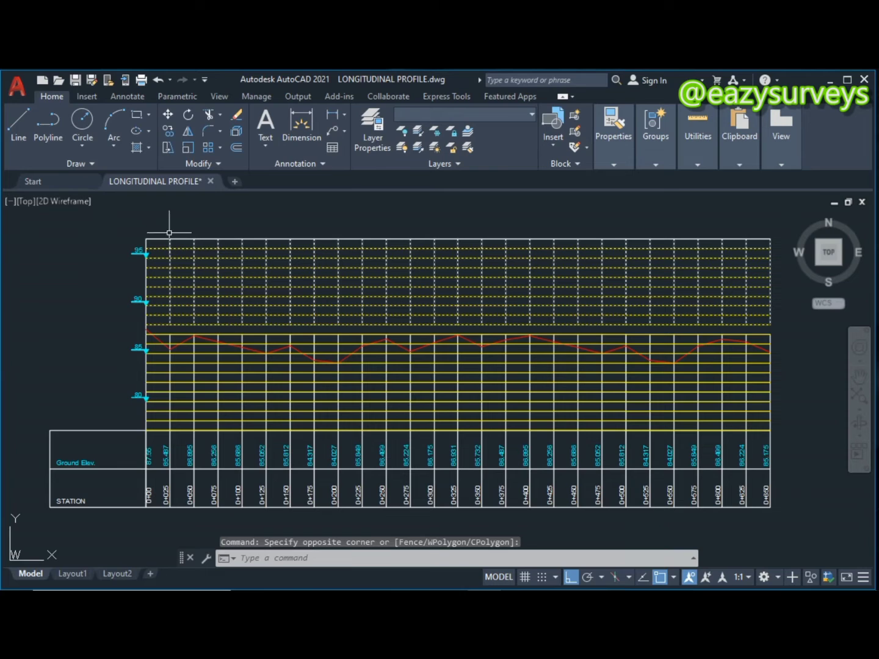
pyautogui.press('Delete')
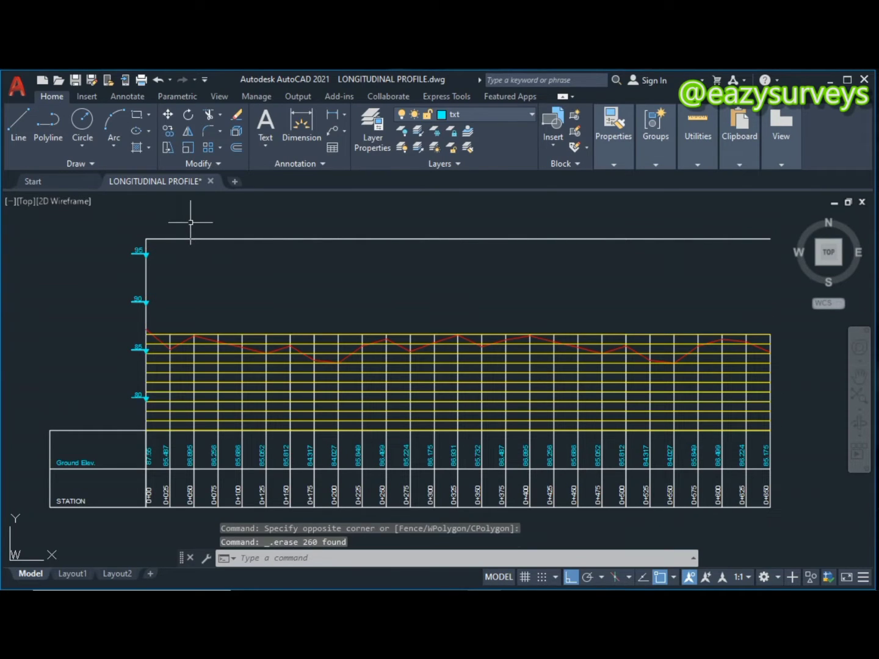
# Erase the remaining white segments of the grid's top edge, keeping the vertical elevation axis.
pyautogui.click(473, 278)
pyautogui.click(446, 230)
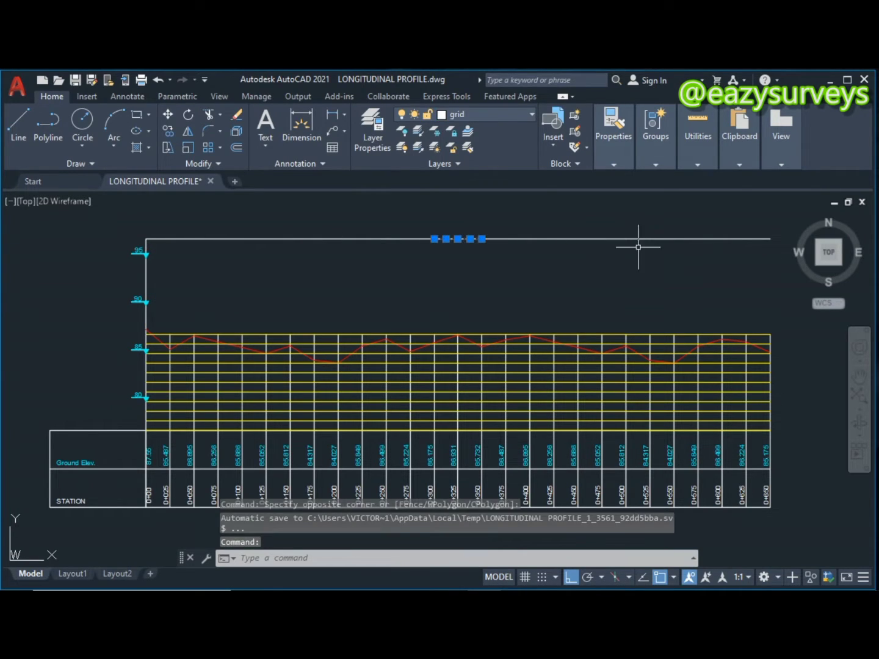
pyautogui.scroll(-4, 587, 231)
pyautogui.click(666, 238)
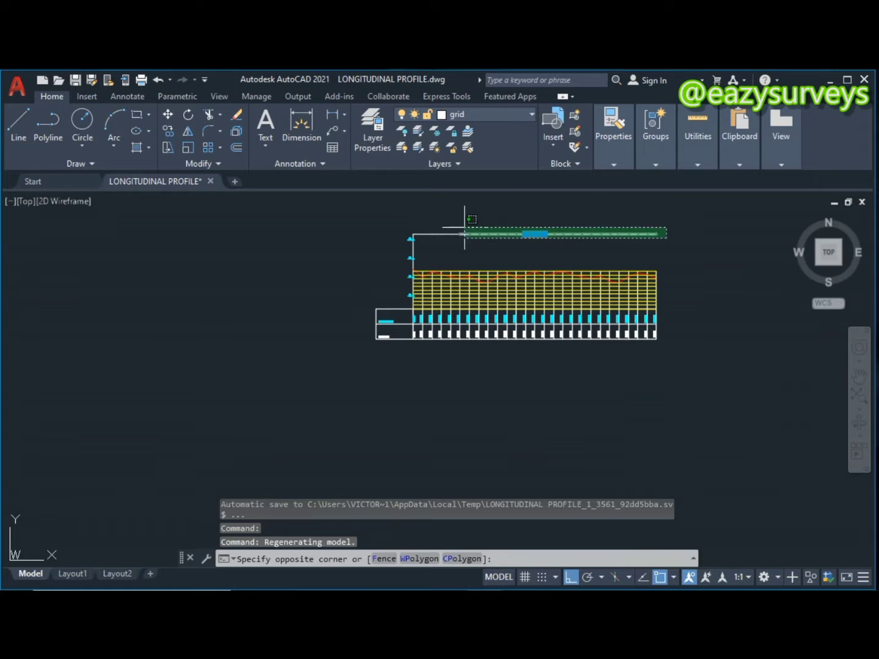
pyautogui.click(417, 218)
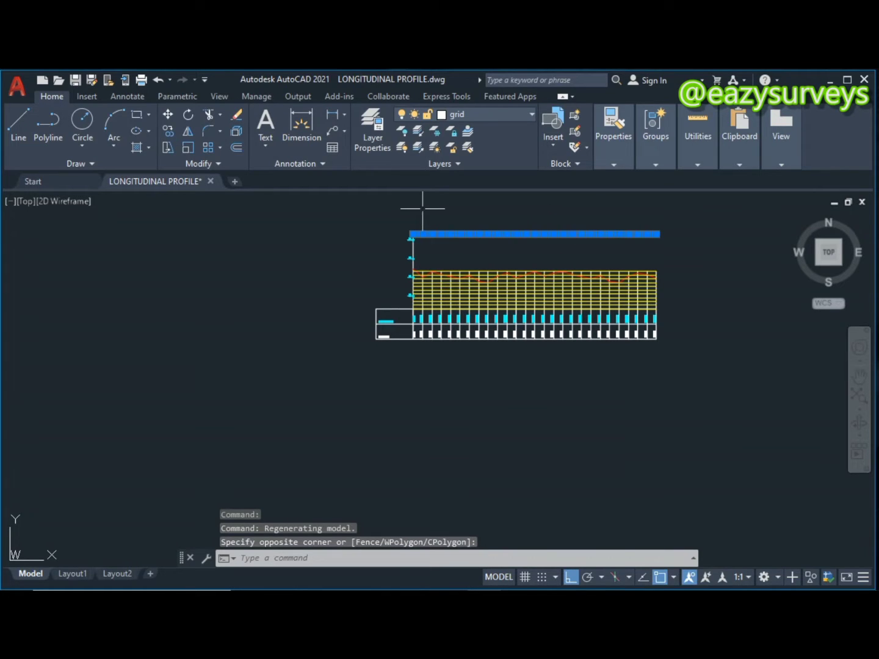
pyautogui.press('Delete')
# Trim the horizontal and vertical grid lines above the red profile around the dip at 0+025 with a fence.
pyautogui.scroll(3, 431, 250)
pyautogui.moveTo(421, 268); pyautogui.dragTo(408, 253, button='middle')
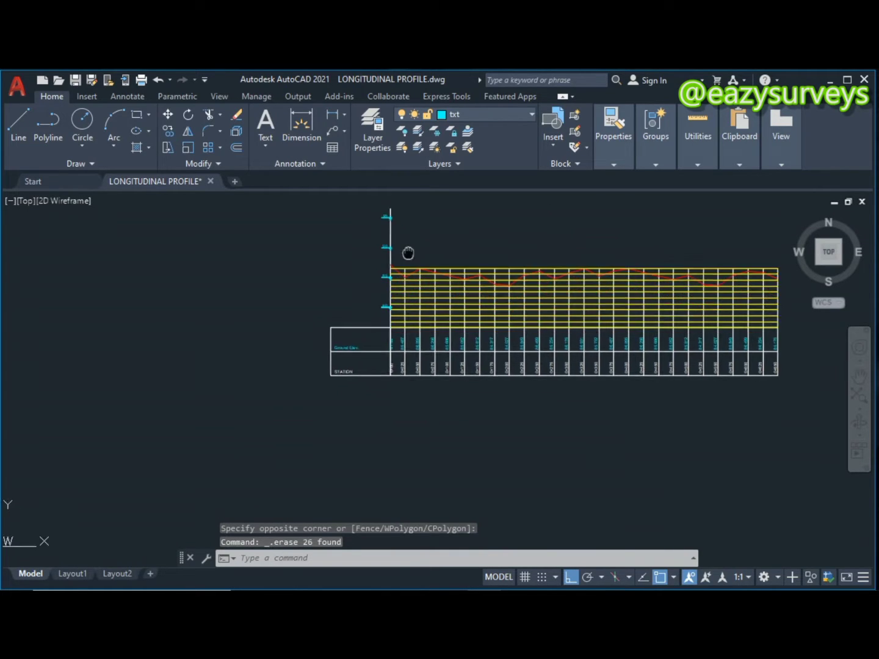
pyautogui.scroll(2, 408, 253)
pyautogui.scroll(4, 378, 266)
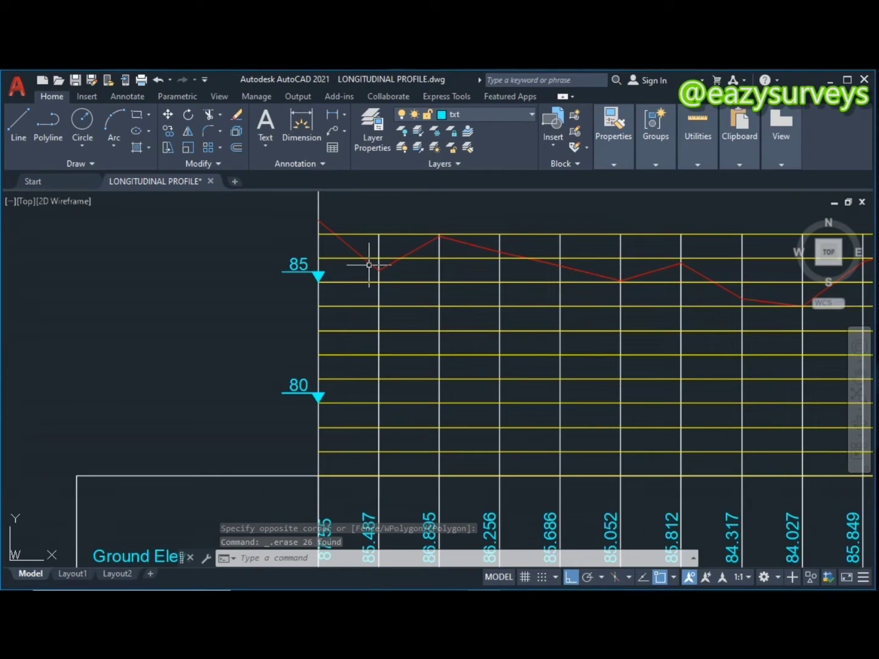
pyautogui.click(208, 115)
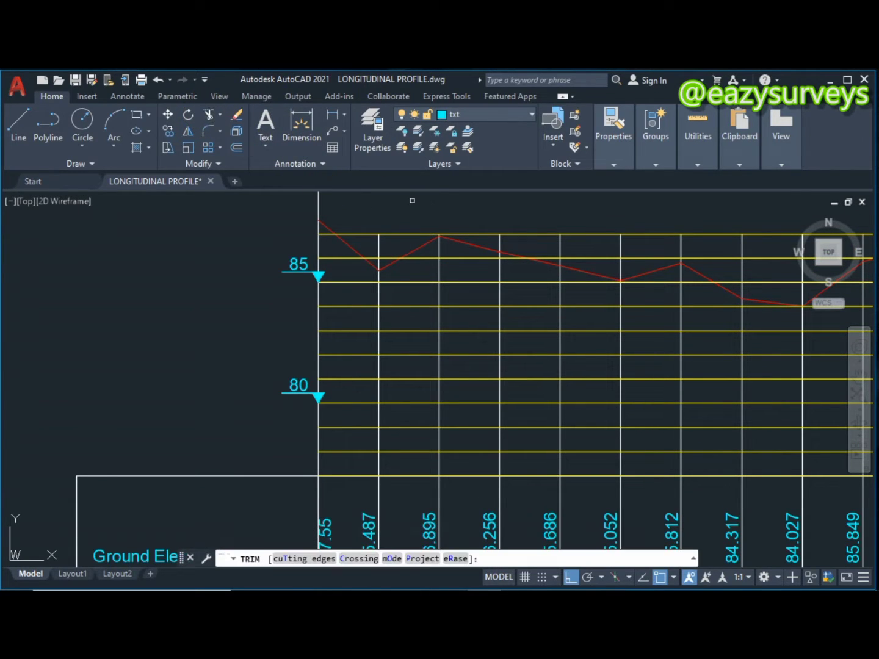
pyautogui.click(347, 224)
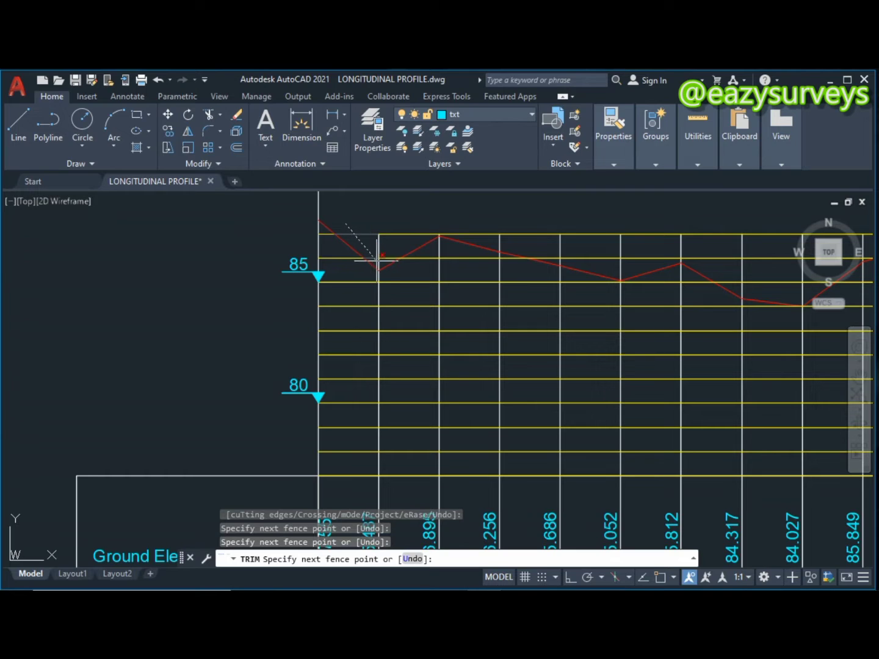
pyautogui.press('Return')
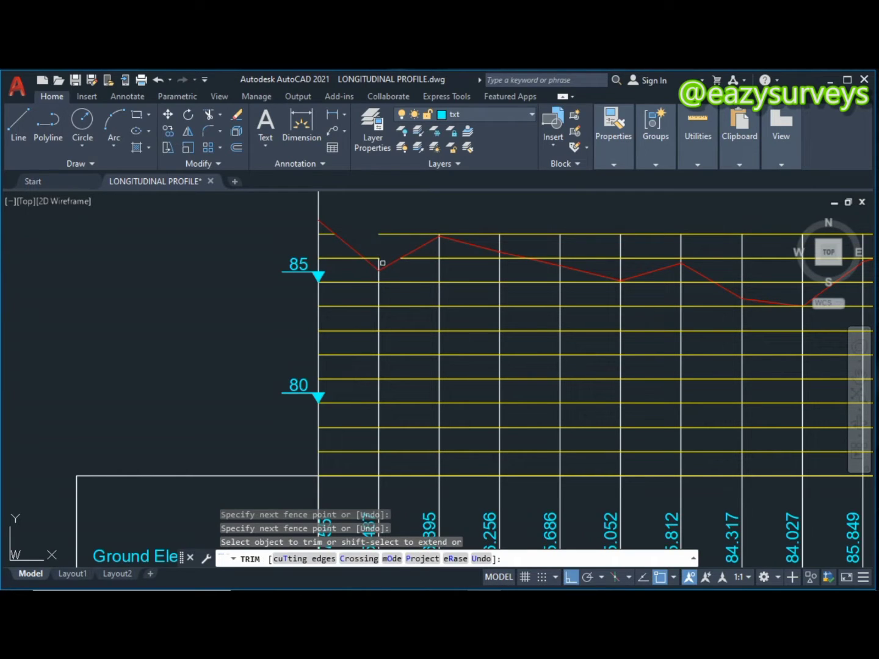
# Trim the leftover vertical stub above the red profile at 0+025 and the uppermost grid line between 0+025 and 0+050.
pyautogui.click(382, 263)
pyautogui.press('Return')
pyautogui.click(379, 261)
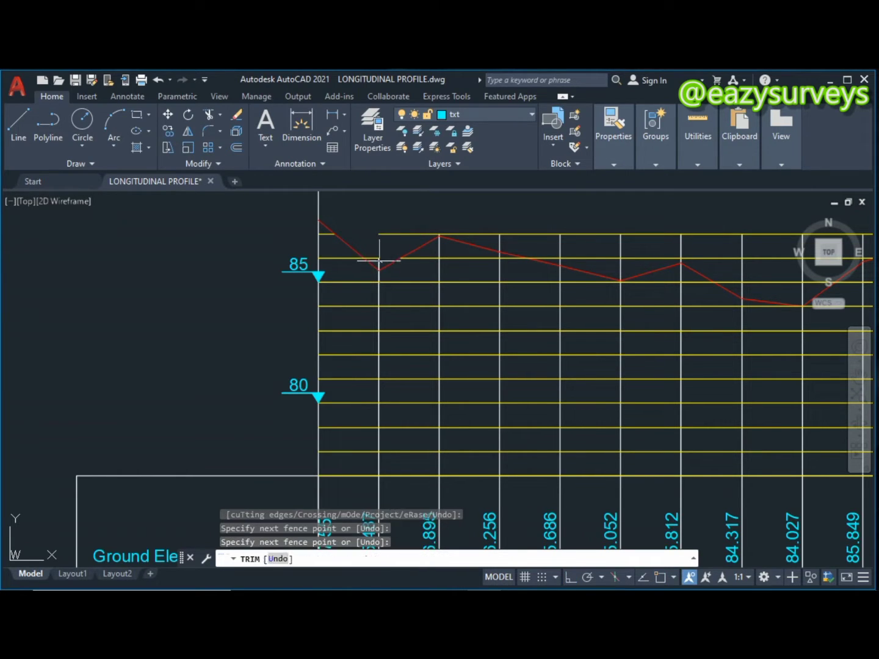
pyautogui.press('Return')
pyautogui.click(406, 211)
pyautogui.press('Return')
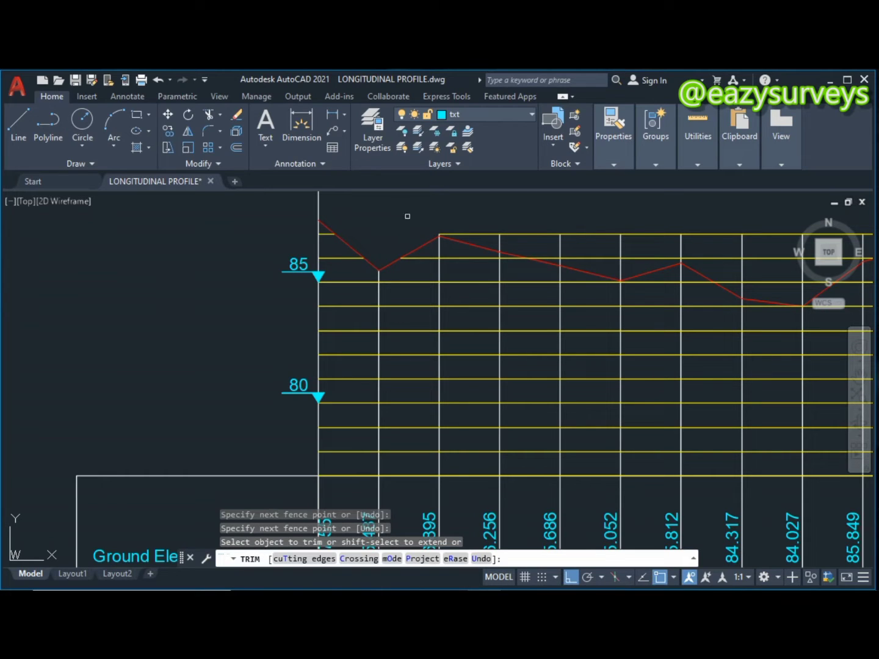
# Trim the uppermost grid line from 0+050 to 0+100 and the vertical stubs above the red profile at 0+050 and 0+075.
pyautogui.click(484, 241)
pyautogui.press('Return')
pyautogui.click(514, 241)
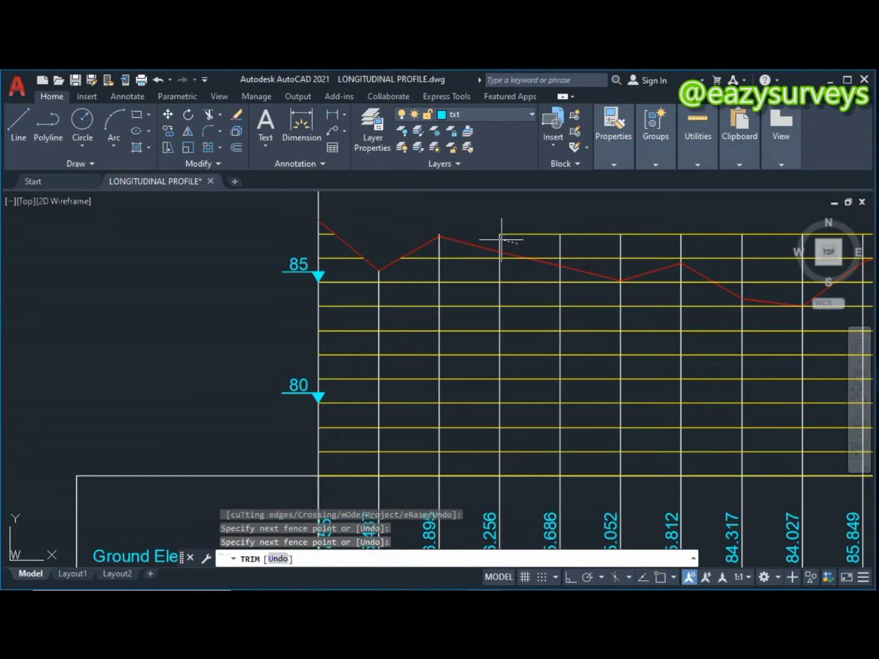
pyautogui.press('Return')
pyautogui.click(507, 238)
pyautogui.press('Return')
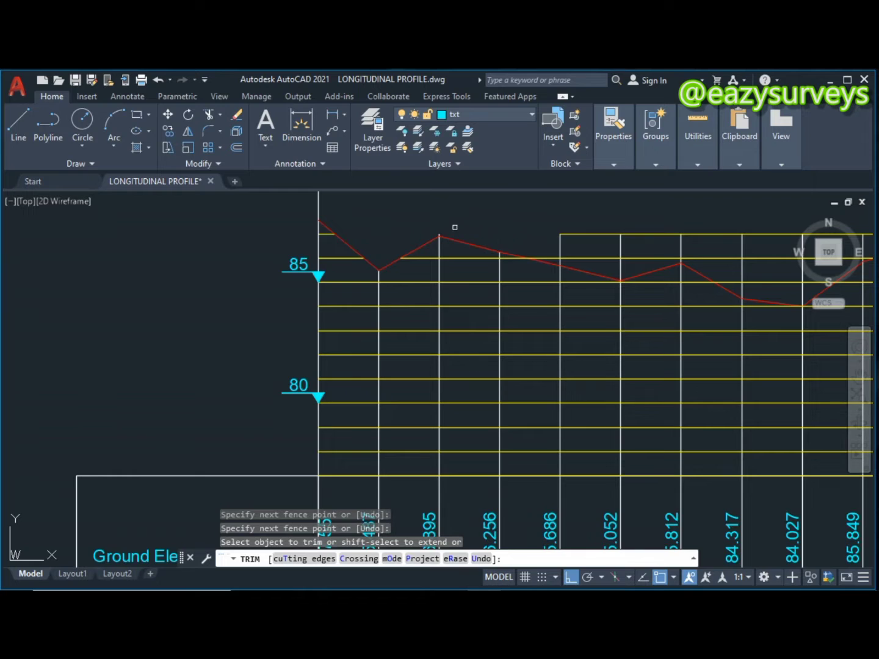
pyautogui.scroll(3, 436, 230)
pyautogui.scroll(2, 451, 235)
pyautogui.click(452, 236)
pyautogui.press('Return')
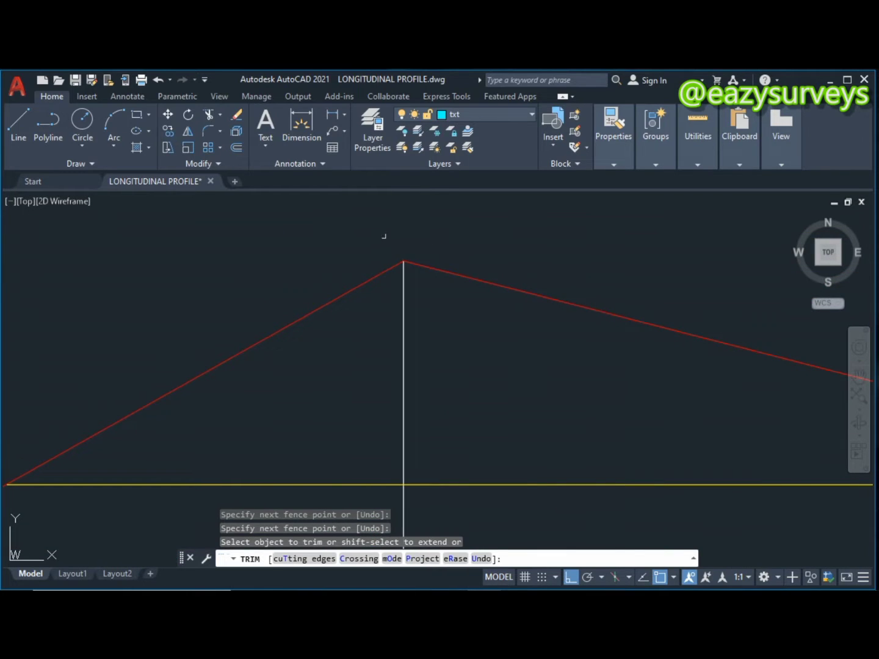
# Trim the remaining grid line pieces above the red profile from 0+100 to 0+650 and end the Trim command.
pyautogui.scroll(-4, 384, 235)
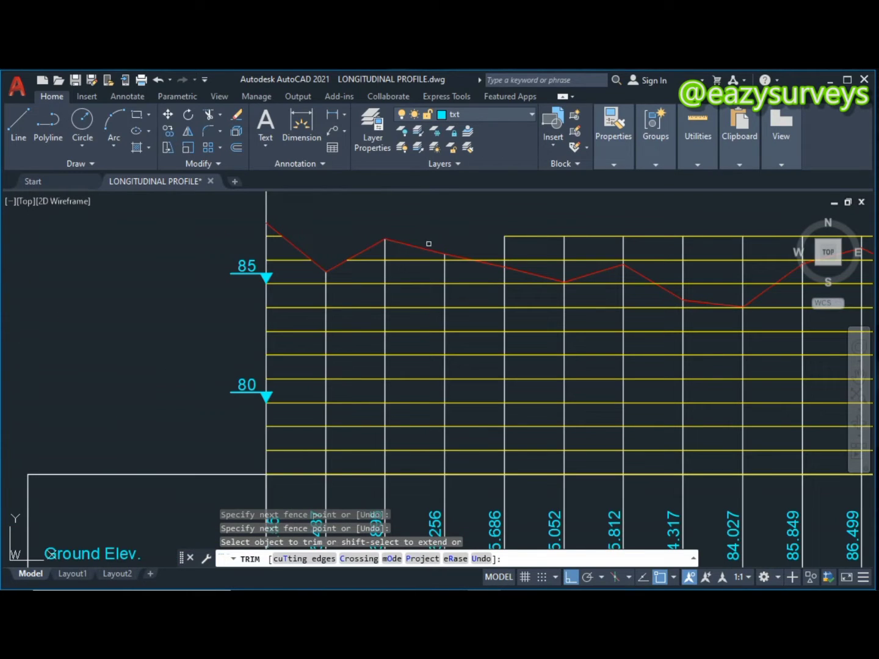
pyautogui.click(476, 238)
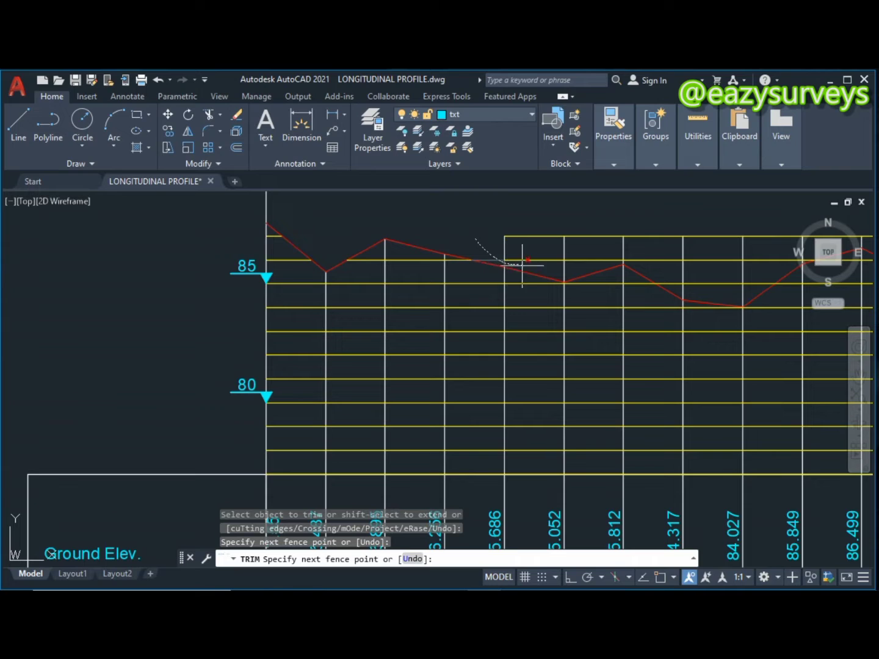
pyautogui.moveTo(550, 267)
pyautogui.mouseDown()
pyautogui.moveTo(632, 260)
pyautogui.moveTo(520, 233)
pyautogui.mouseUp()
pyautogui.scroll(-4, 523, 245)
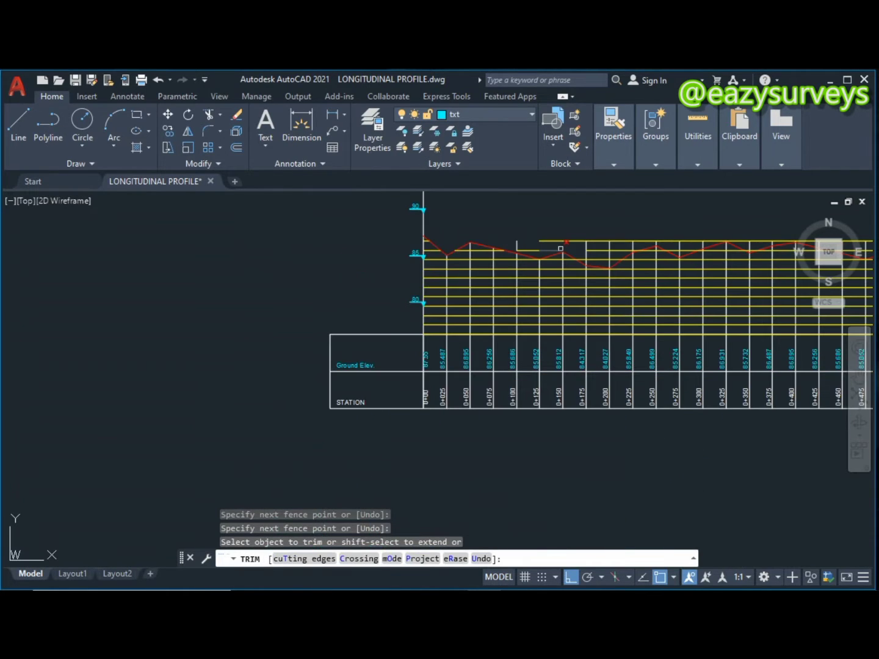
pyautogui.moveTo(516, 244); pyautogui.dragTo(512, 251, button='middle')
pyautogui.scroll(-2, 511, 251)
pyautogui.scroll(6, 489, 250)
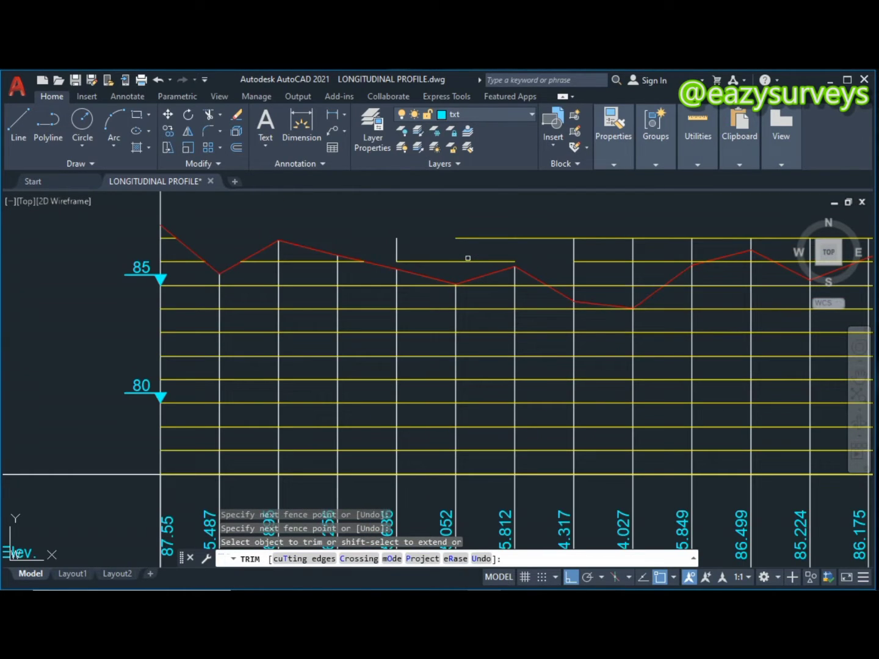
pyautogui.moveTo(458, 258); pyautogui.dragTo(450, 260, button='middle')
pyautogui.click(451, 267)
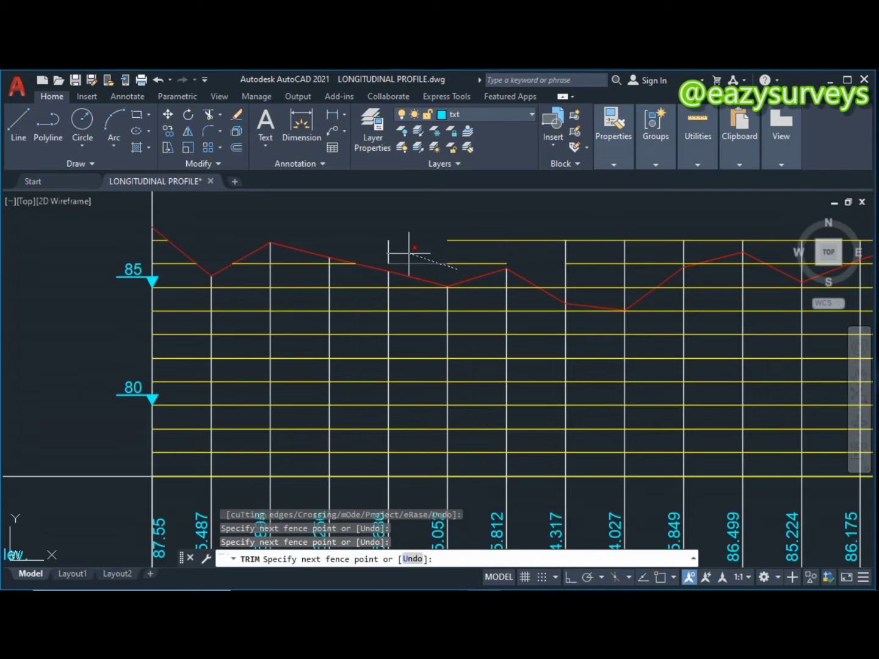
pyautogui.click(377, 245)
pyautogui.moveTo(418, 245); pyautogui.dragTo(395, 252, button='middle')
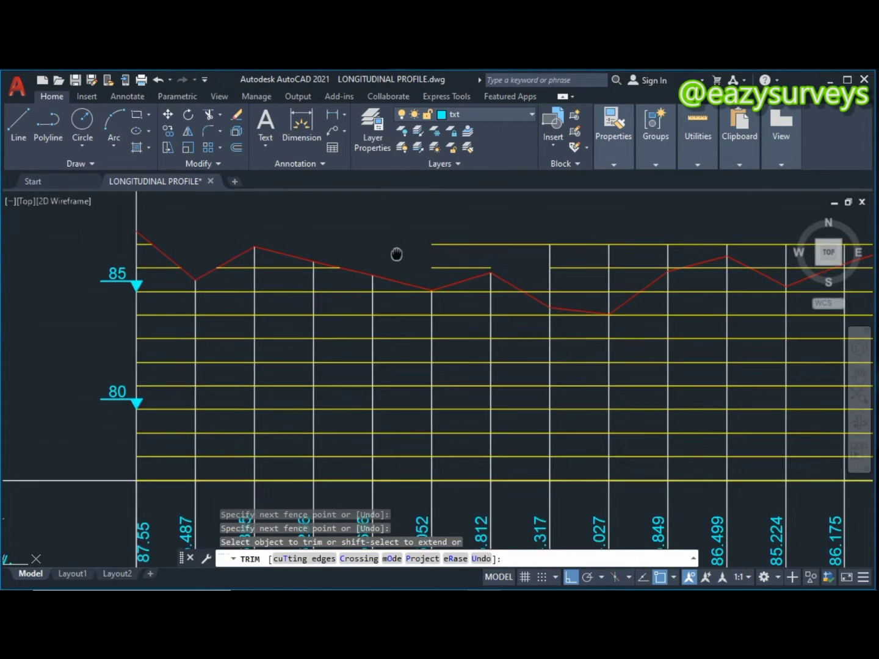
pyautogui.press('Escape')
# Examine the trimmed grid along the red profile for leftover line pieces from 0+00 to 0+650.
pyautogui.scroll(-4, 261, 296)
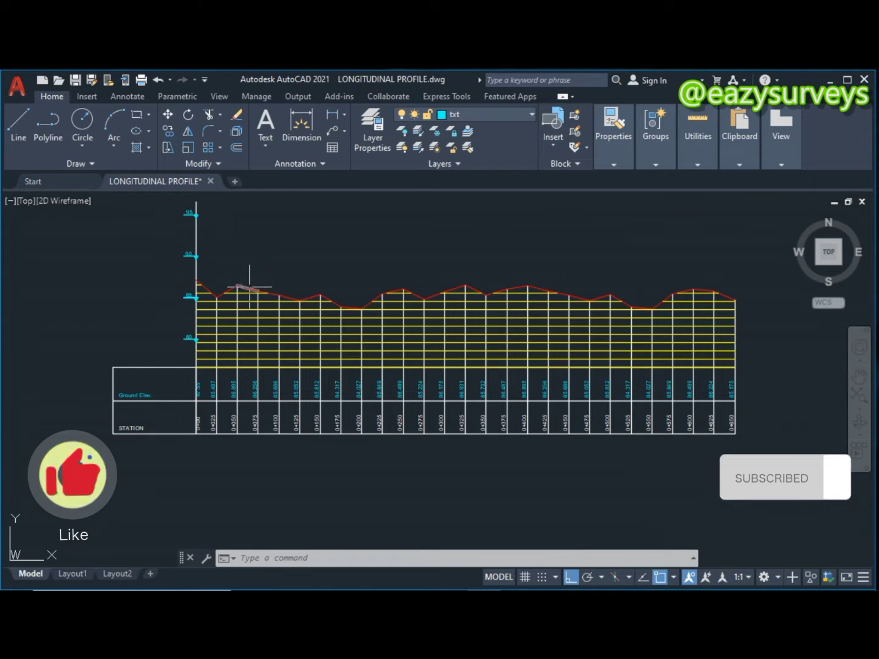
pyautogui.scroll(5, 247, 286)
pyautogui.scroll(1, 199, 299)
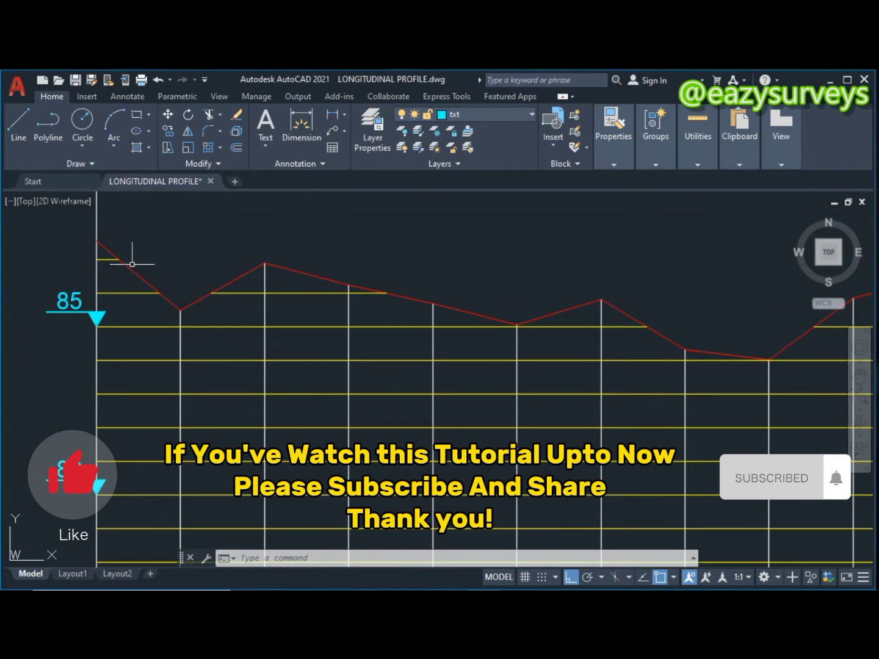
pyautogui.scroll(-5, 128, 256)
pyautogui.scroll(-3, 324, 357)
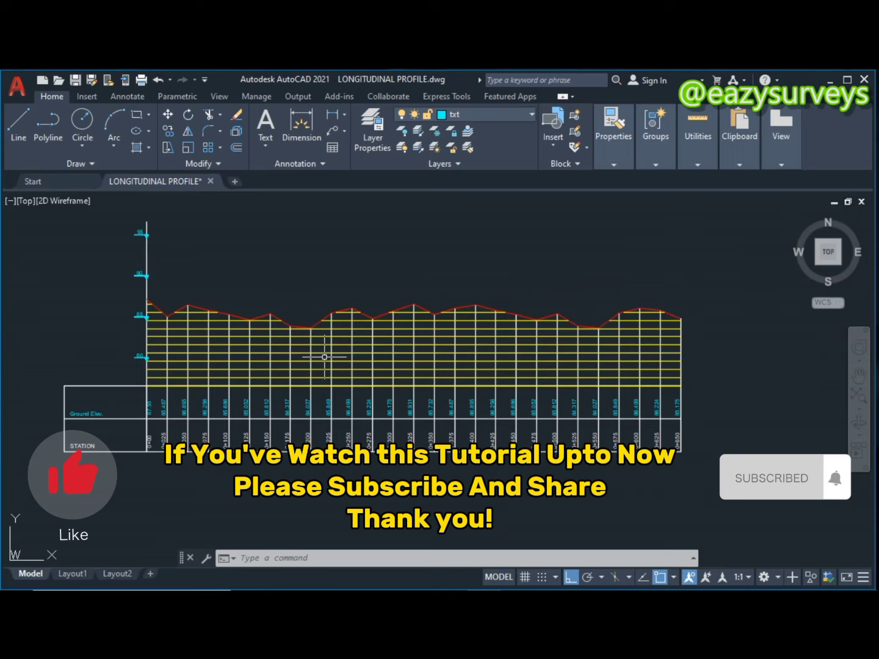
pyautogui.scroll(3, 318, 367)
pyautogui.scroll(-4, 422, 308)
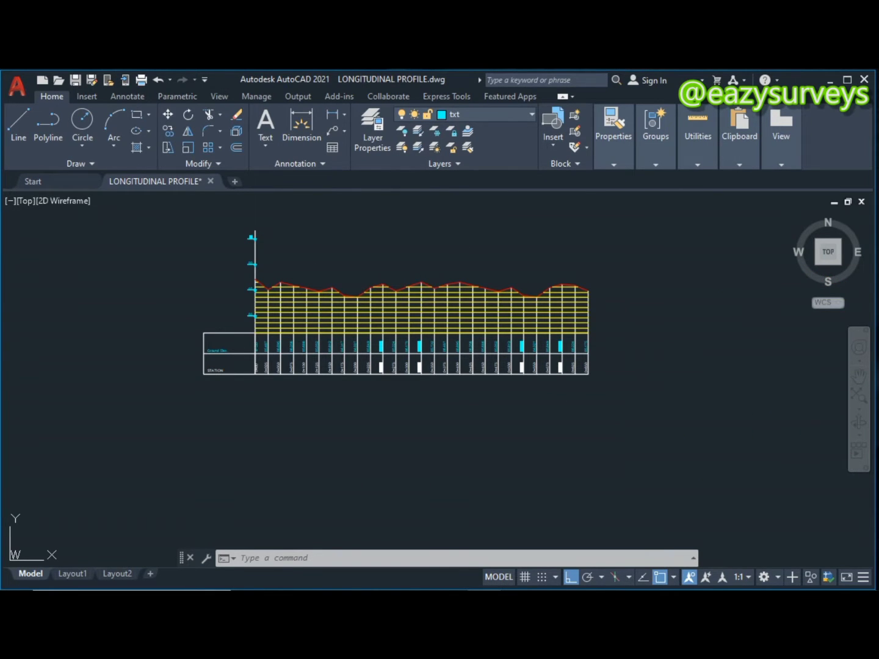
pyautogui.scroll(4, 243, 285)
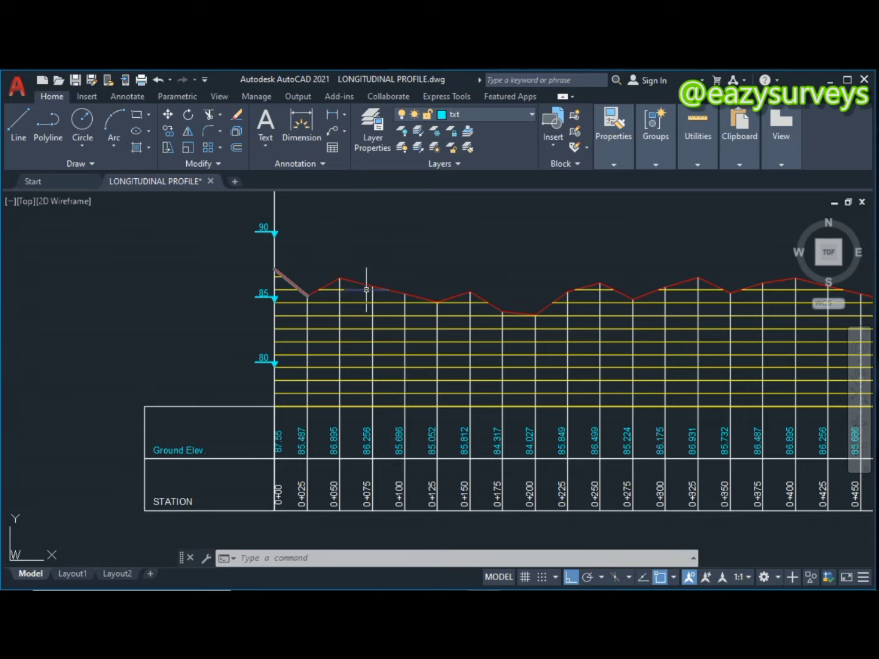
pyautogui.scroll(-5, 345, 310)
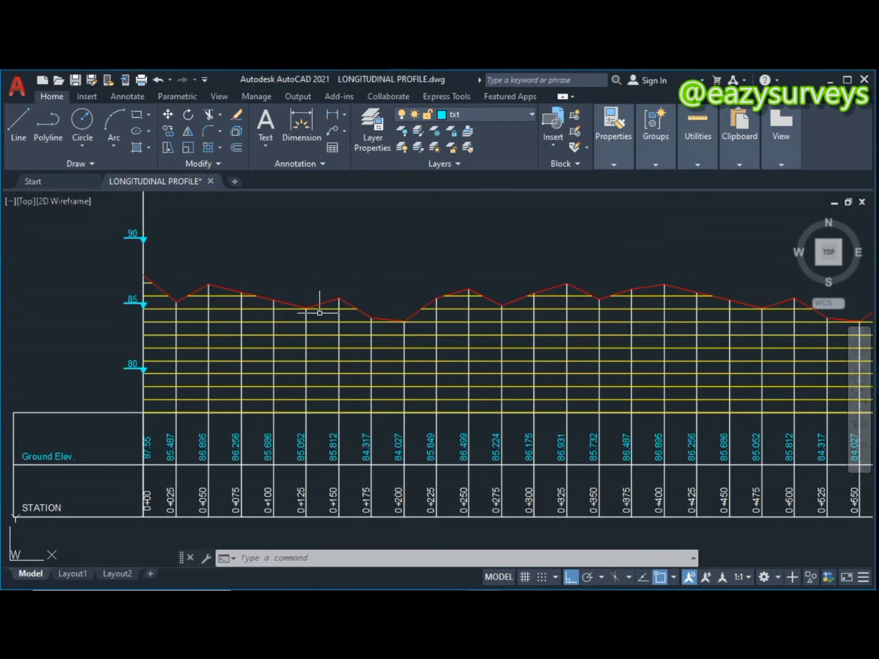
pyautogui.scroll(6, 360, 309)
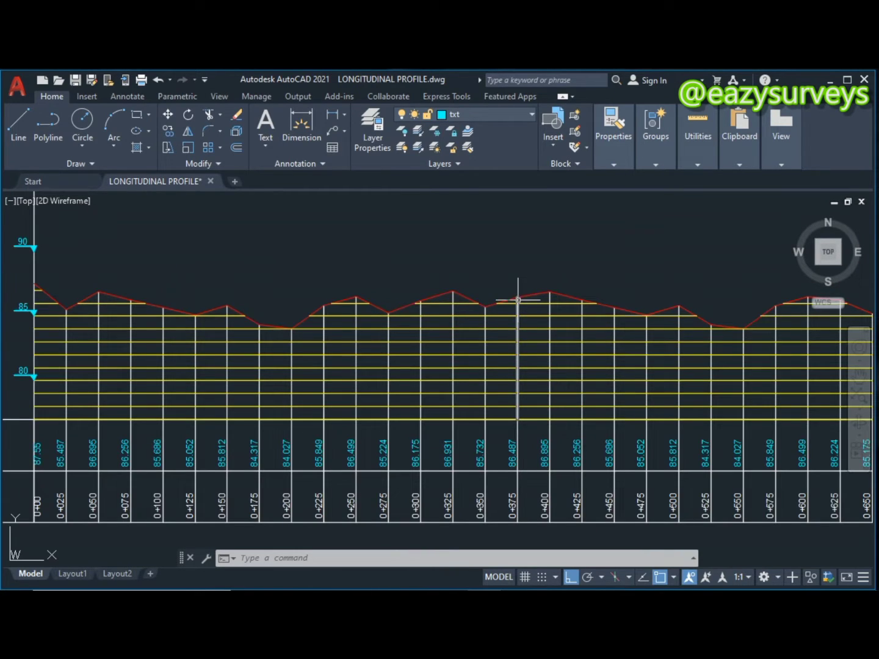
pyautogui.scroll(-2, 507, 299)
pyautogui.moveTo(398, 351); pyautogui.dragTo(410, 327, button='middle')
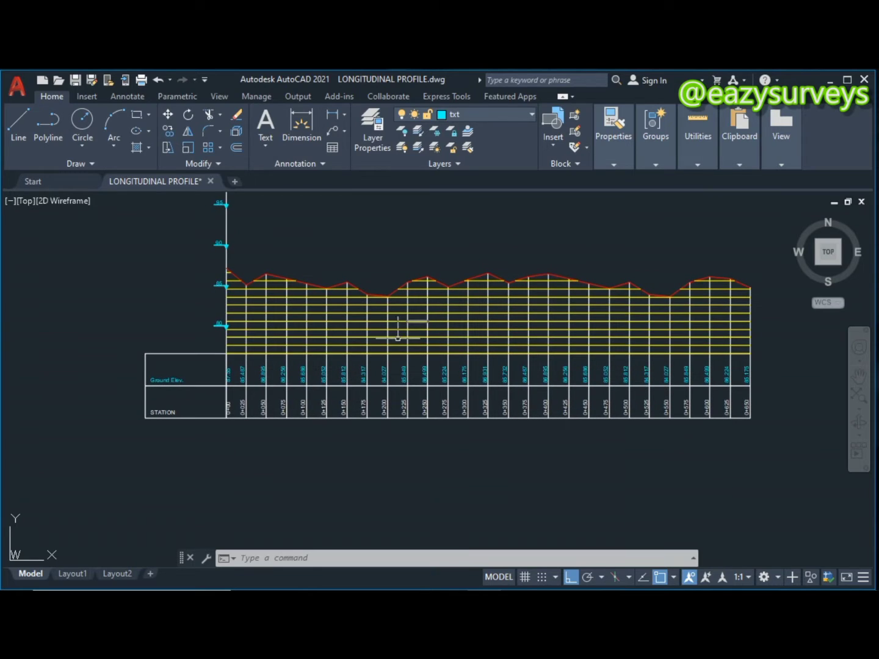
# Recolor the Ground Elev. label and all ground elevation values from 0+00 to 0+650 to Red.
pyautogui.scroll(2, 238, 379)
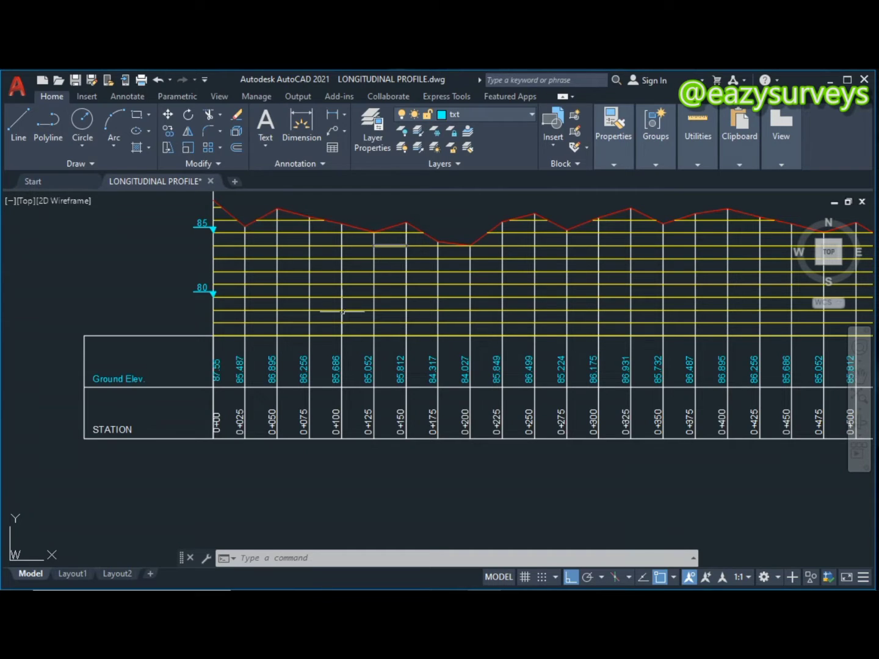
pyautogui.click(204, 370)
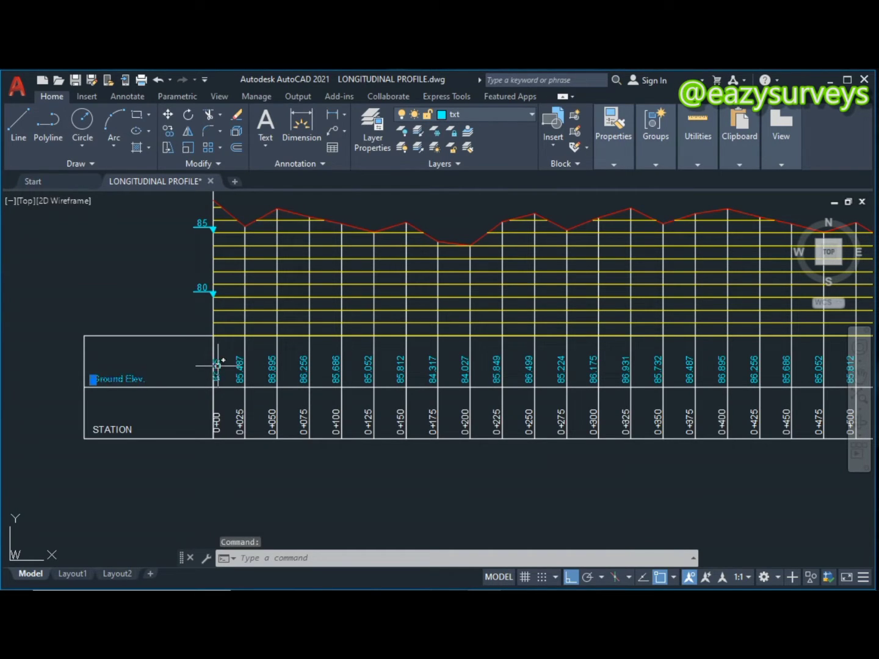
pyautogui.click(221, 369)
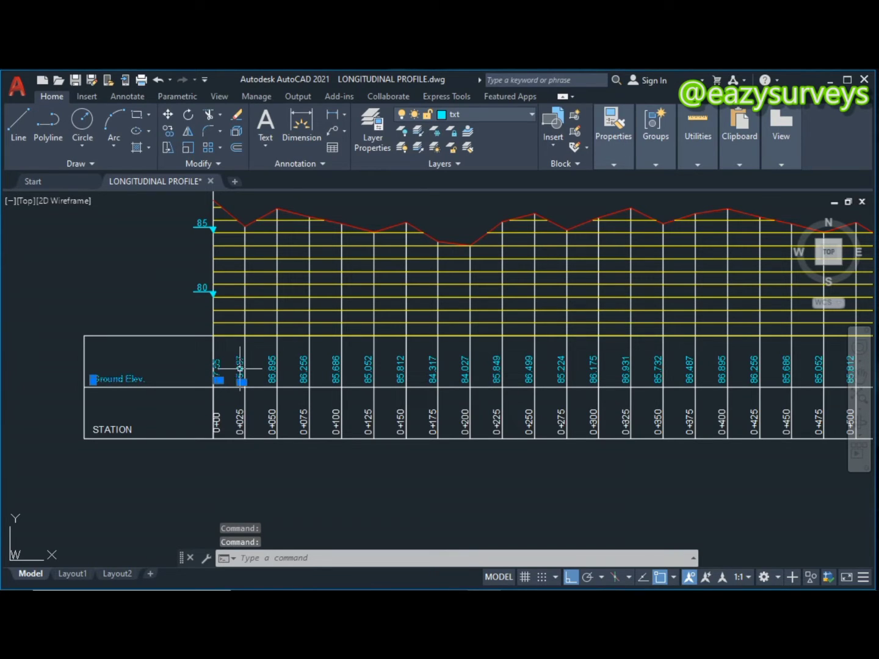
pyautogui.click(304, 364)
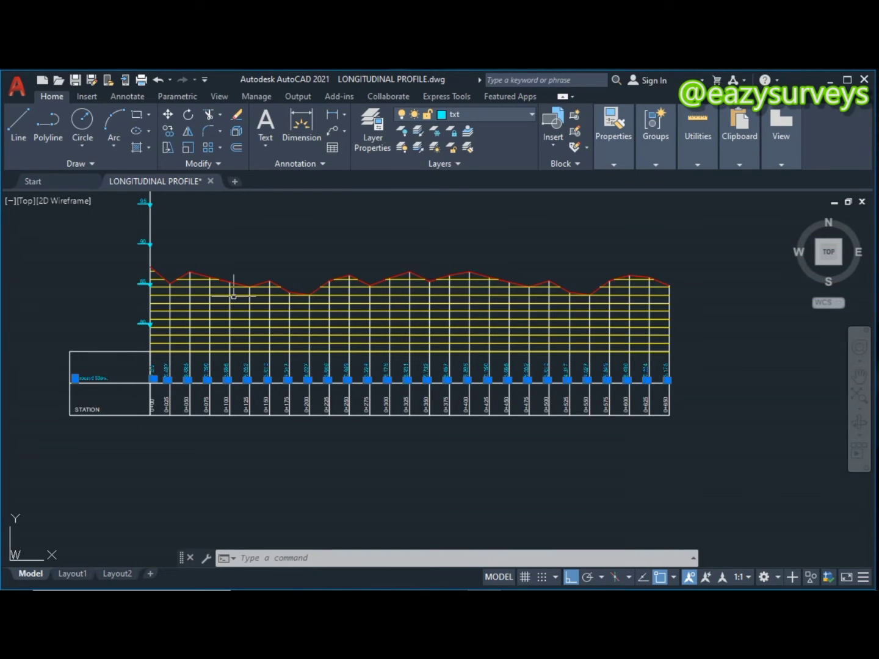
pyautogui.click(616, 161)
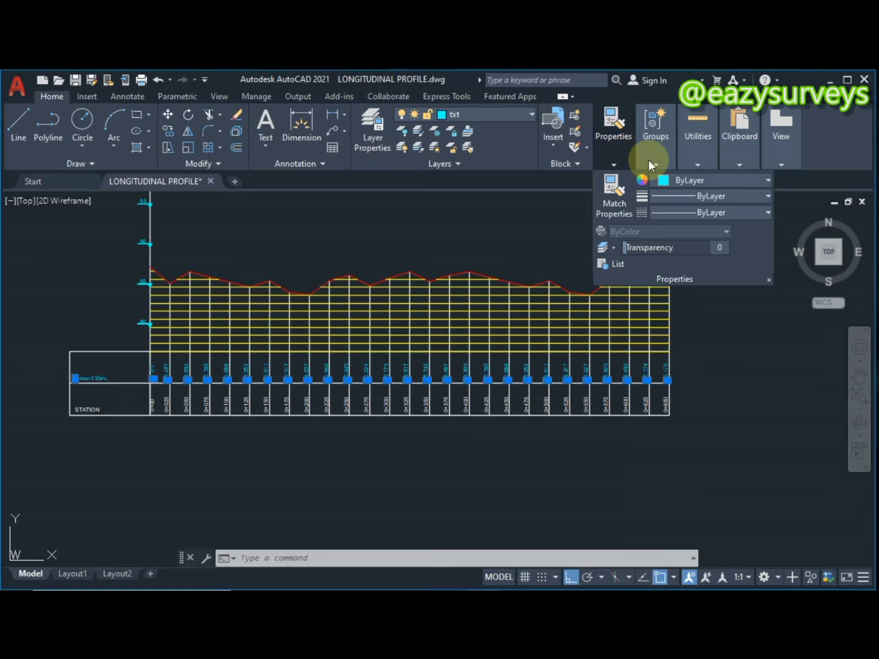
pyautogui.click(677, 184)
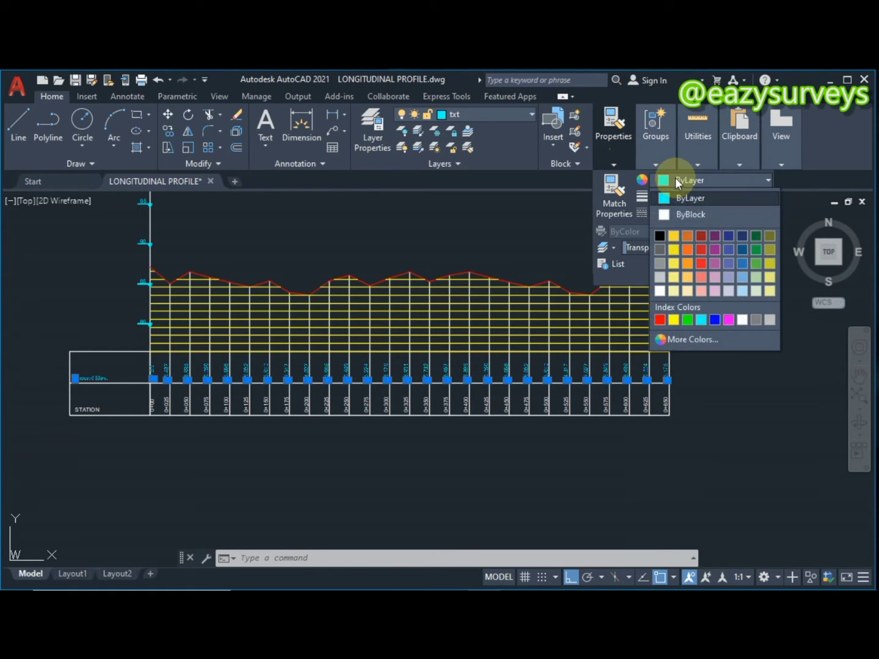
pyautogui.click(659, 321)
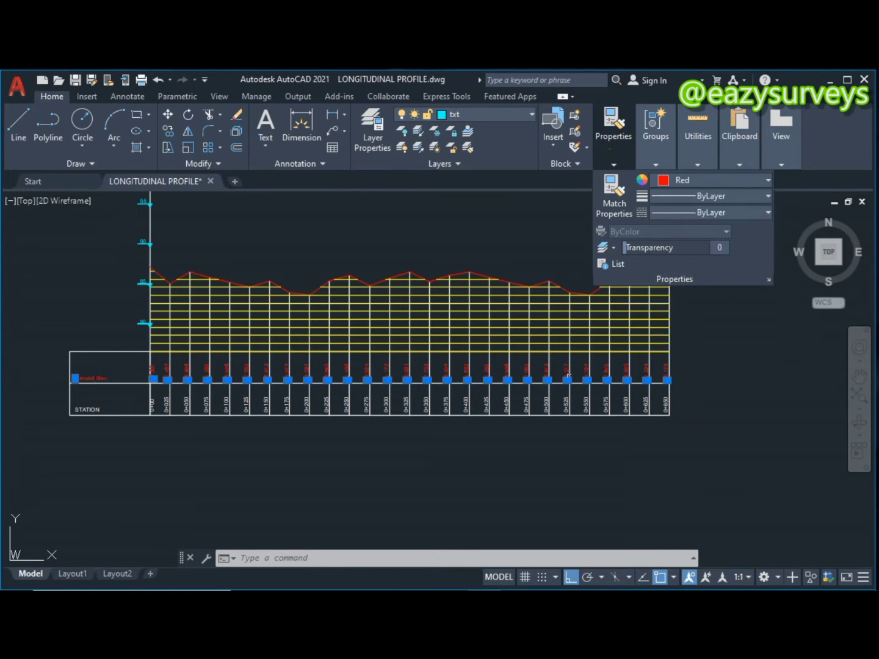
# Examine the profile's low point near 0+200 and the recolored elevation values below it, and clear the text selection.
pyautogui.moveTo(306, 399); pyautogui.dragTo(345, 414, button='middle')
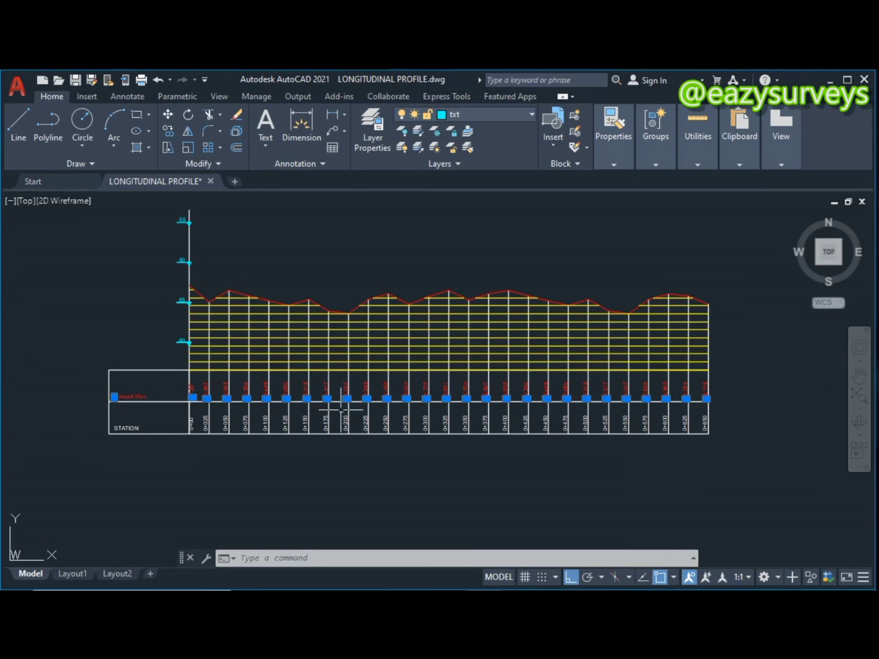
pyautogui.scroll(5, 341, 399)
pyautogui.scroll(-4, 349, 386)
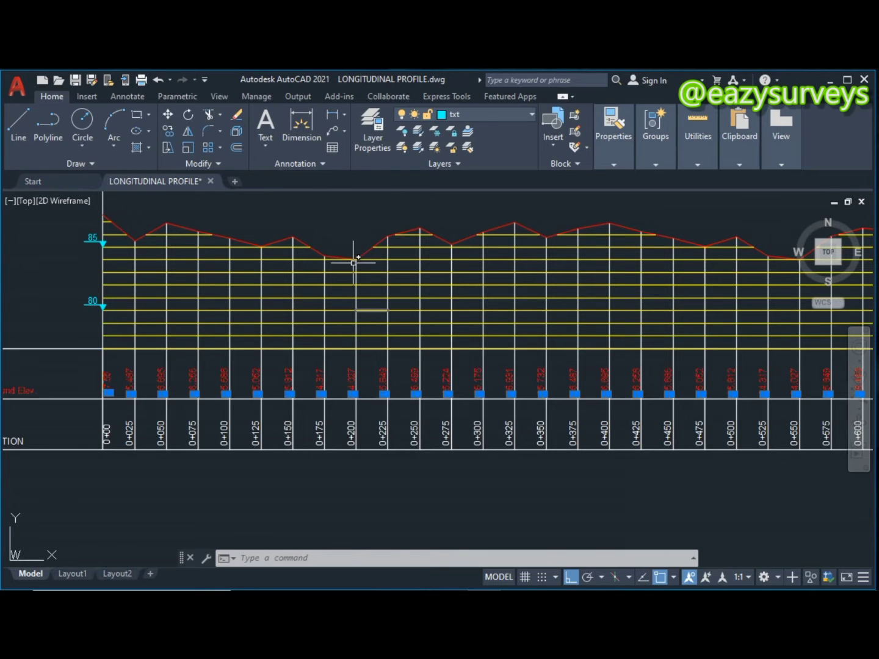
pyautogui.scroll(6, 355, 256)
pyautogui.scroll(-3, 361, 256)
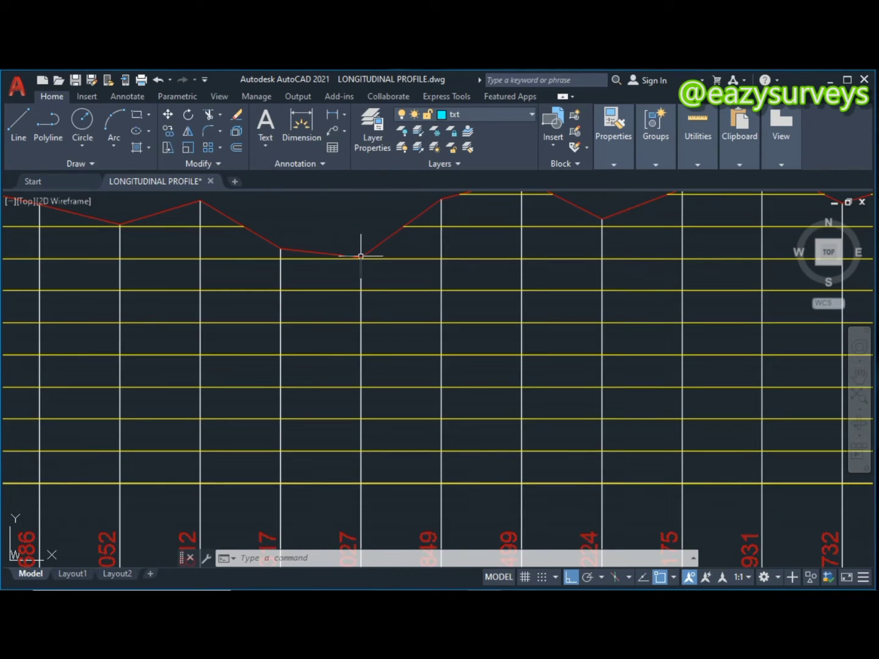
pyautogui.scroll(-5, 298, 422)
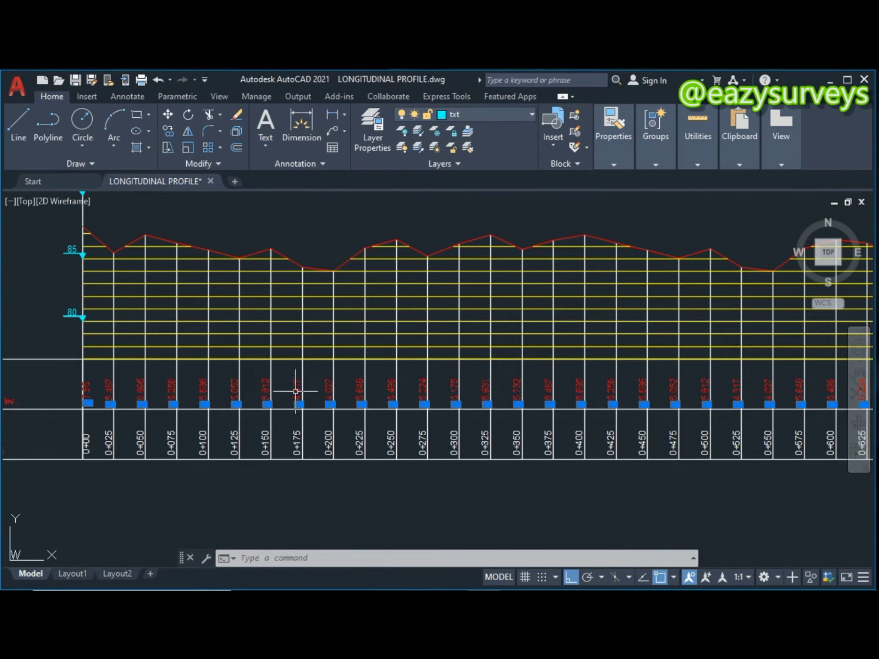
pyautogui.scroll(5, 297, 391)
pyautogui.scroll(-8, 291, 392)
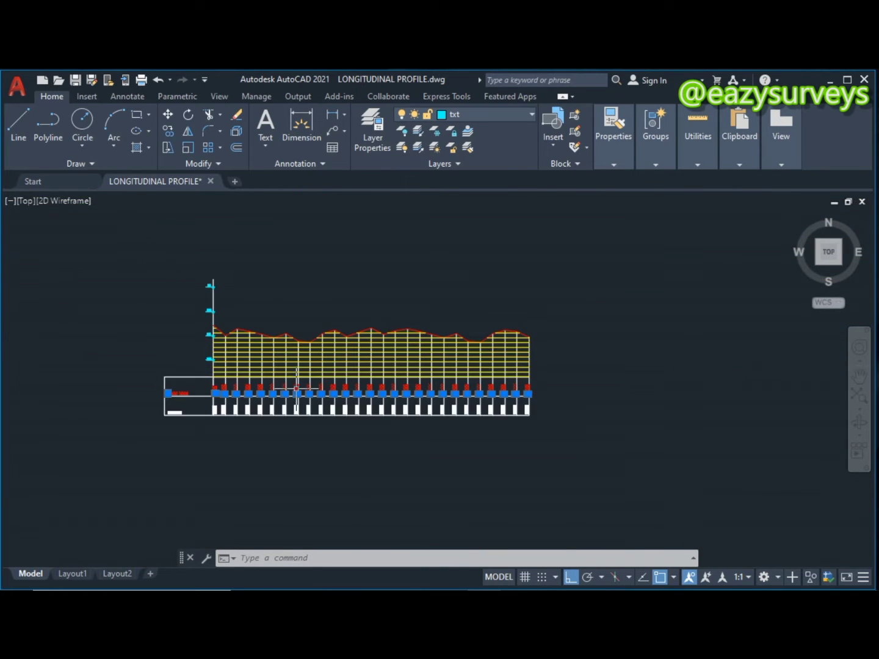
pyautogui.scroll(5, 293, 387)
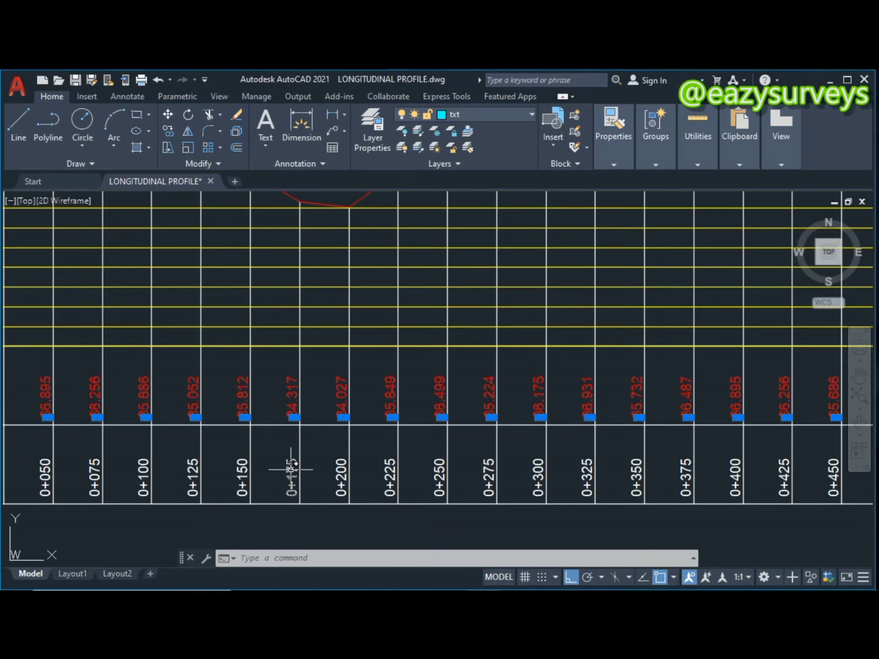
pyautogui.moveTo(291, 470); pyautogui.dragTo(292, 482, button='middle')
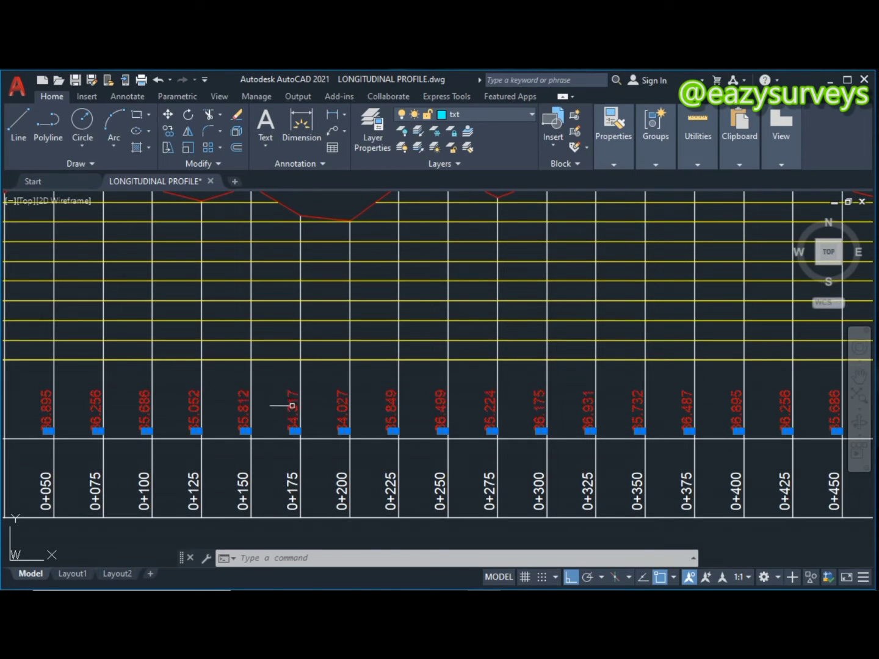
pyautogui.scroll(4, 292, 409)
pyautogui.press('Escape')
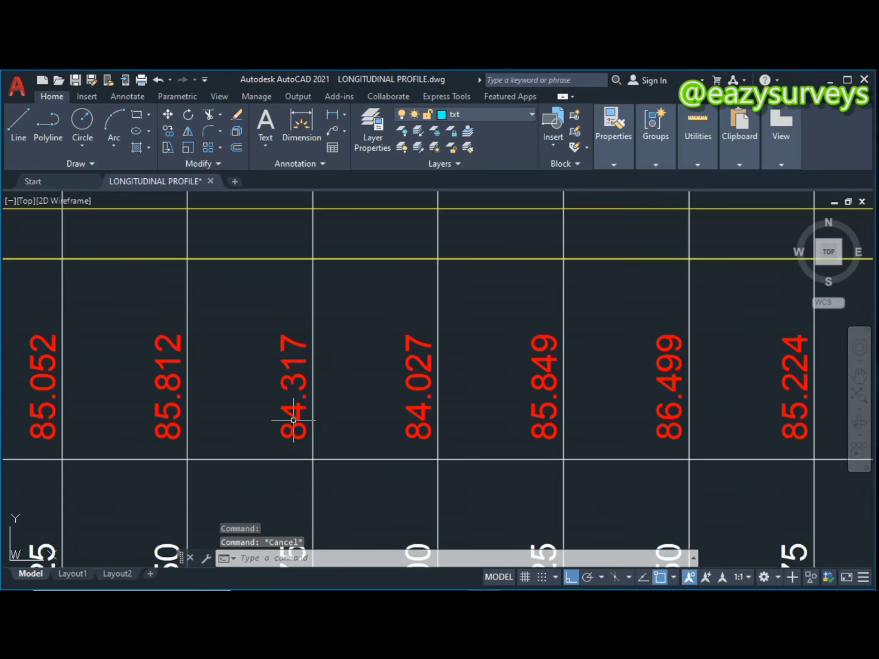
# Compare the elevation text at 0+175 with its profile vertex and inspect the level marks on the vertical elevation axis.
pyautogui.scroll(2, 295, 412)
pyautogui.scroll(-6, 294, 411)
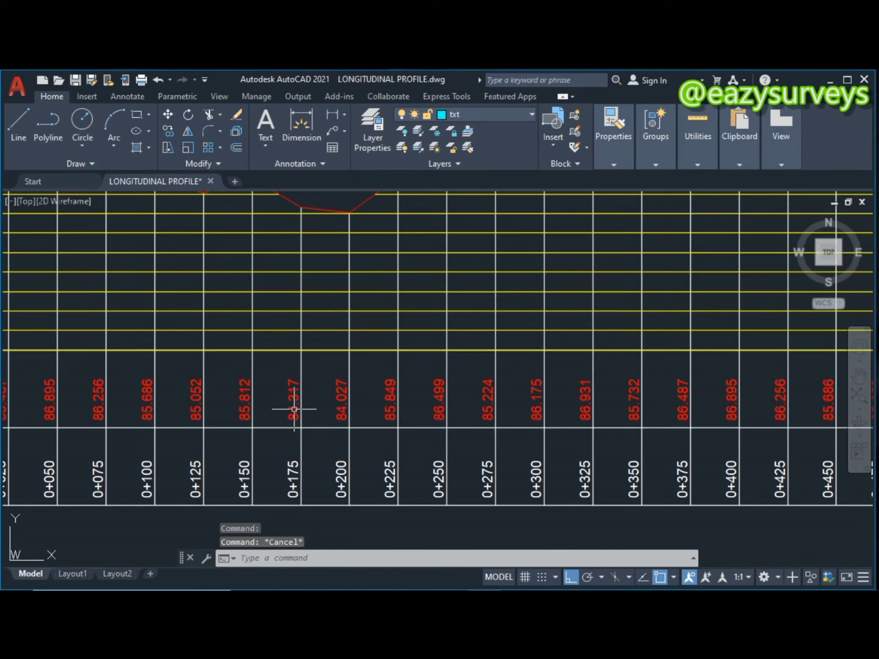
pyautogui.scroll(6, 294, 280)
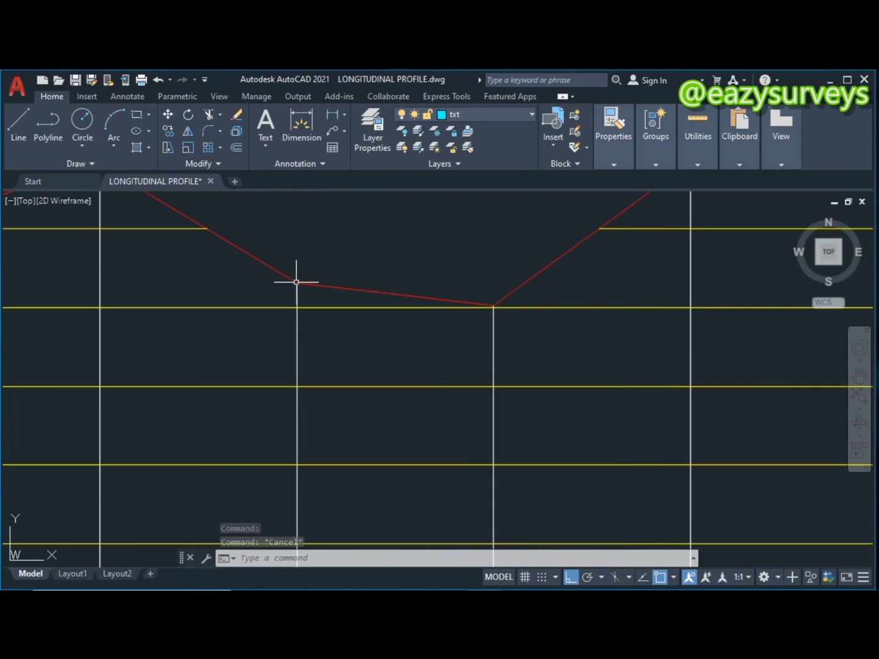
pyautogui.scroll(-6, 294, 281)
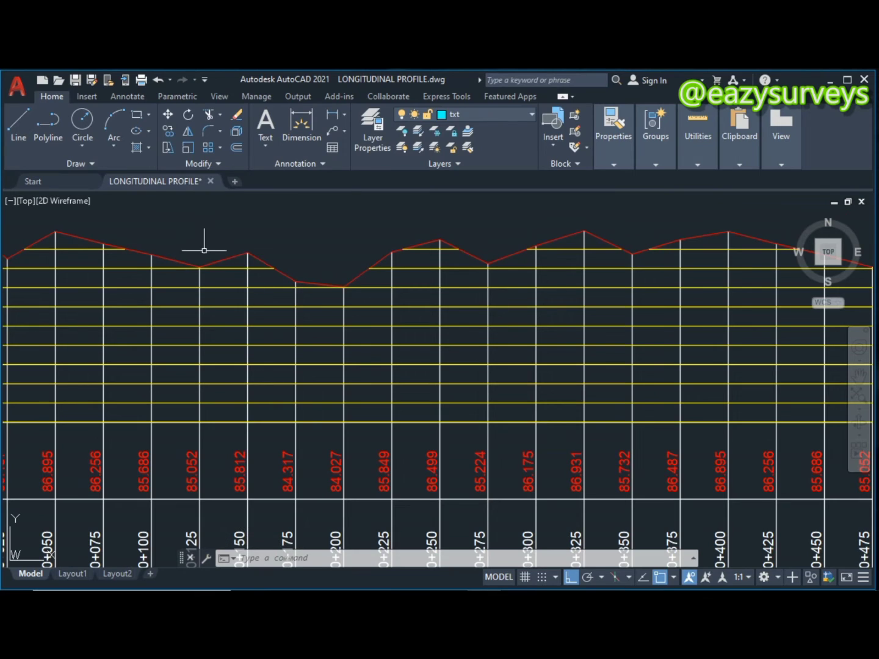
pyautogui.scroll(-6, 483, 259)
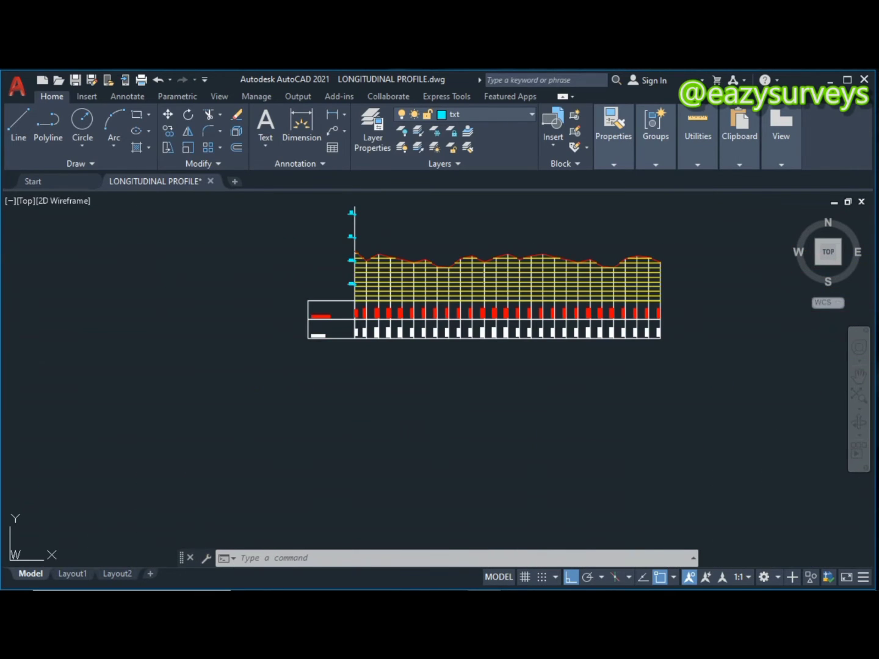
pyautogui.scroll(4, 484, 283)
pyautogui.scroll(-2, 349, 345)
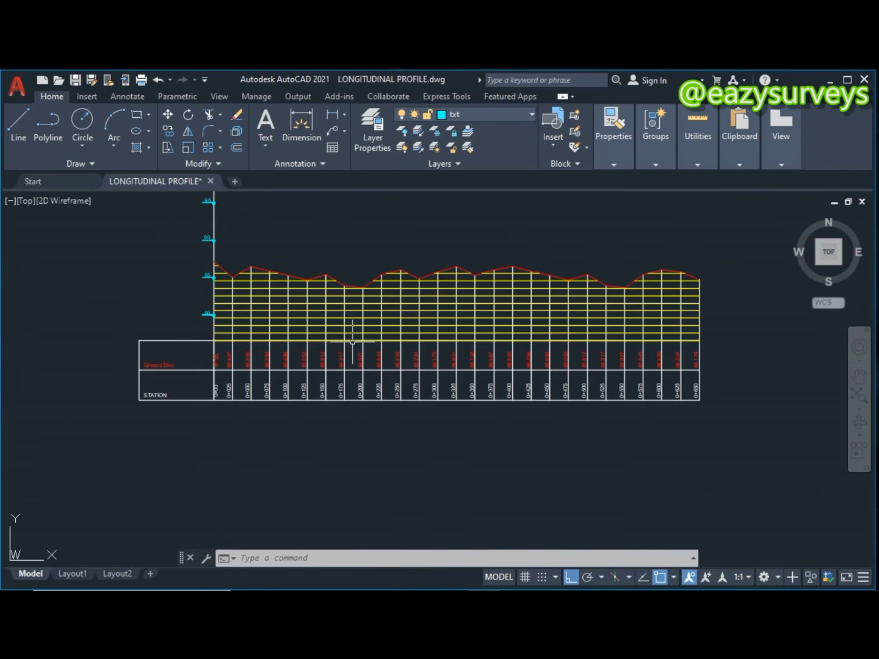
pyautogui.moveTo(349, 346); pyautogui.dragTo(346, 354, button='middle')
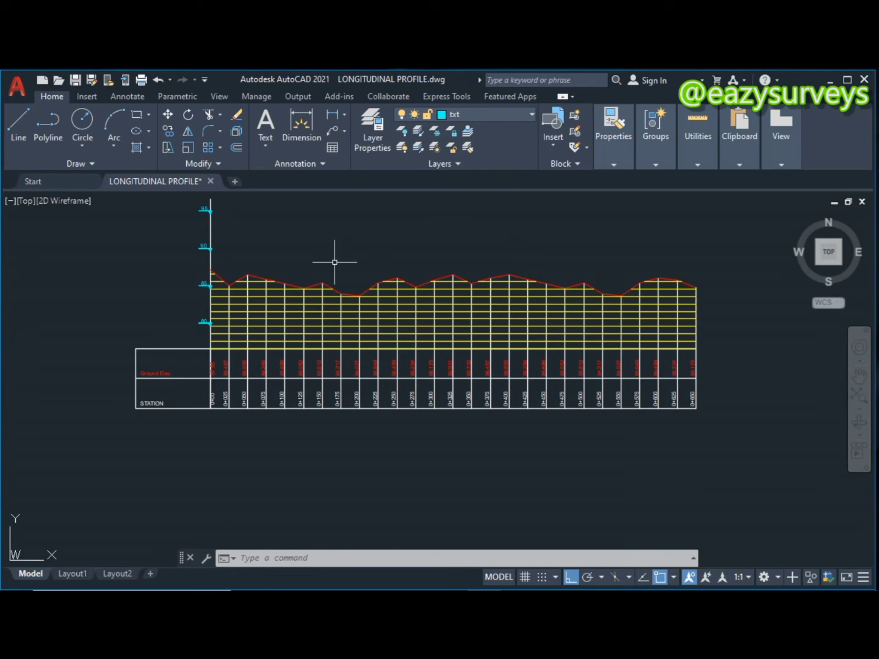
pyautogui.moveTo(342, 318); pyautogui.dragTo(365, 329, button='middle')
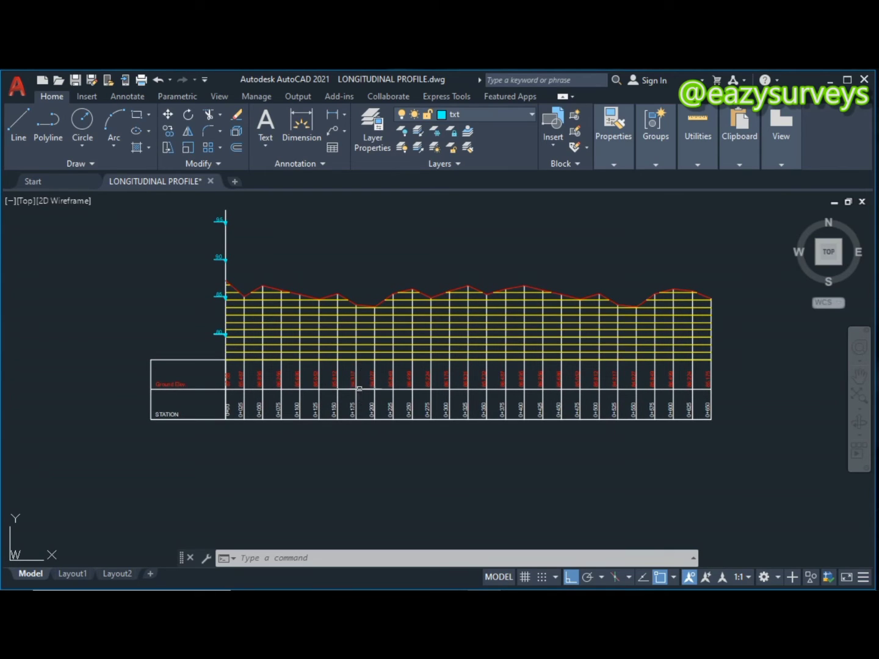
pyautogui.moveTo(388, 388); pyautogui.dragTo(370, 400, button='middle')
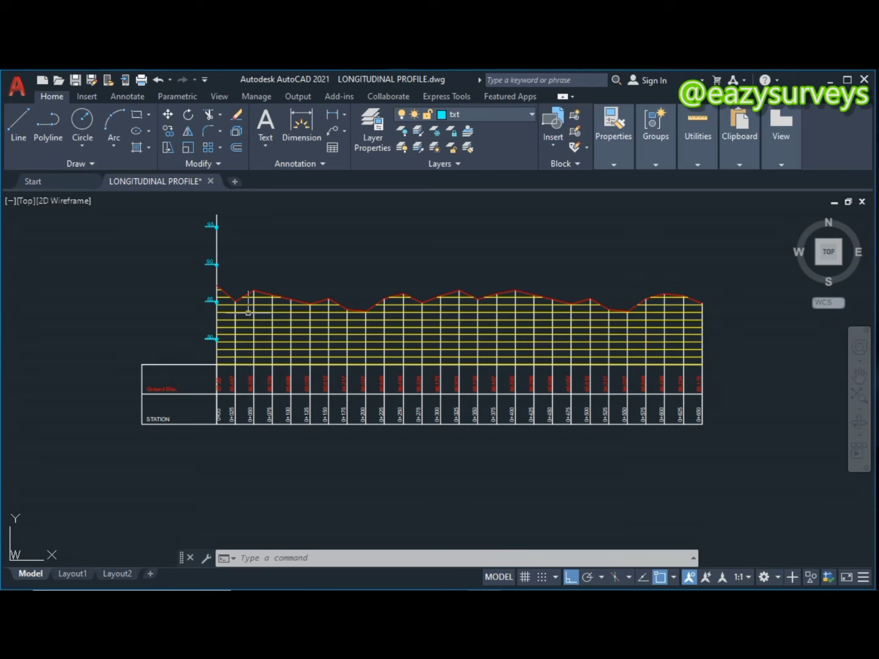
pyautogui.scroll(4, 209, 305)
pyautogui.scroll(-2, 211, 299)
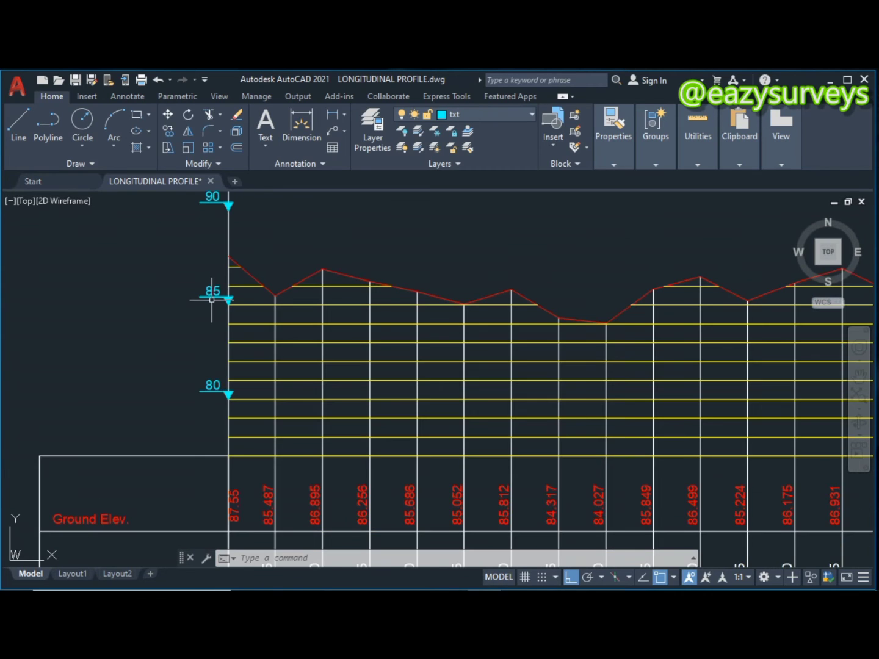
pyautogui.scroll(-4, 213, 314)
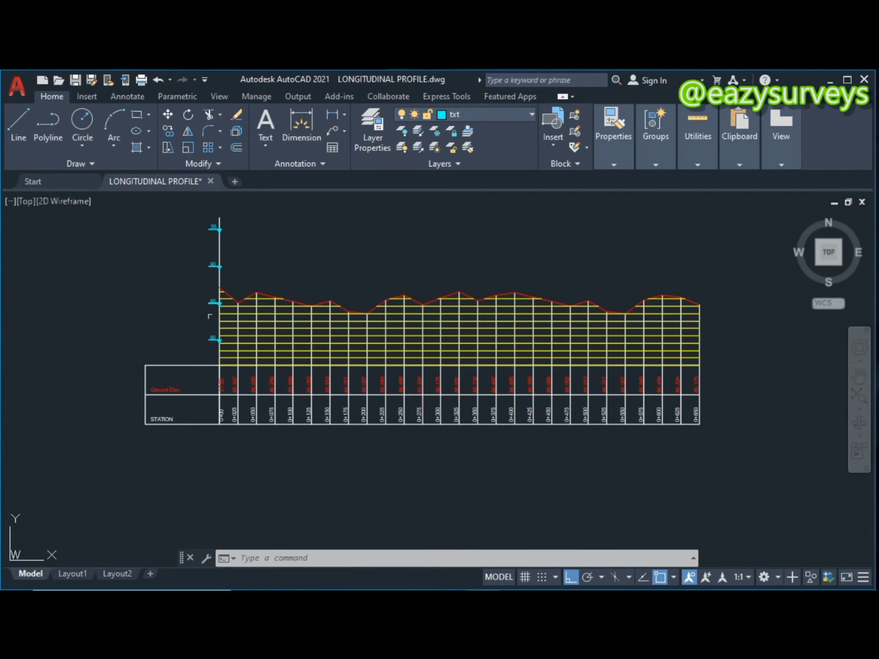
pyautogui.moveTo(209, 316); pyautogui.dragTo(198, 317, button='middle')
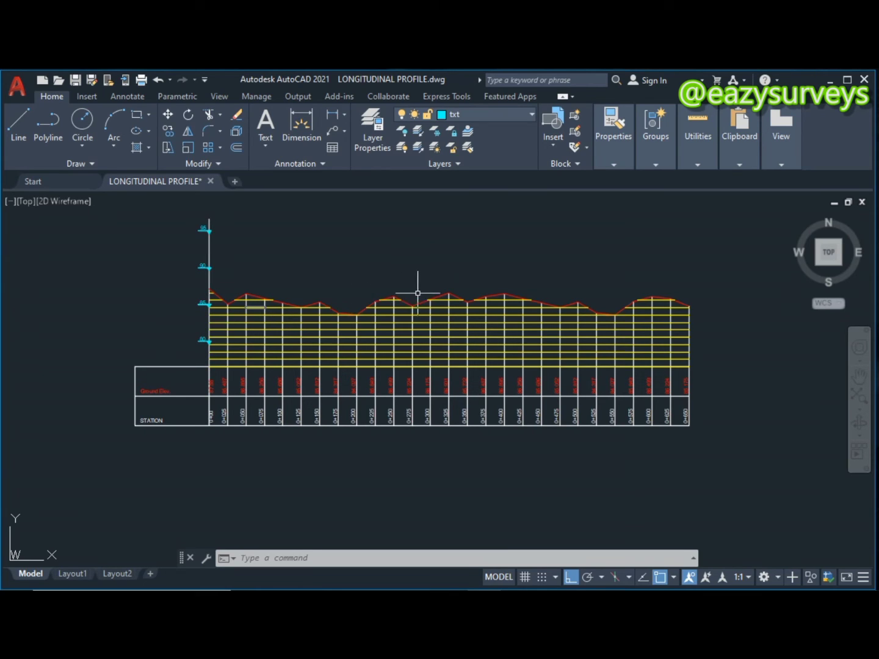
pyautogui.moveTo(434, 337)
pyautogui.mouseDown(button='middle')
pyautogui.moveTo(409, 329)
pyautogui.moveTo(422, 360)
pyautogui.mouseUp(button='middle')
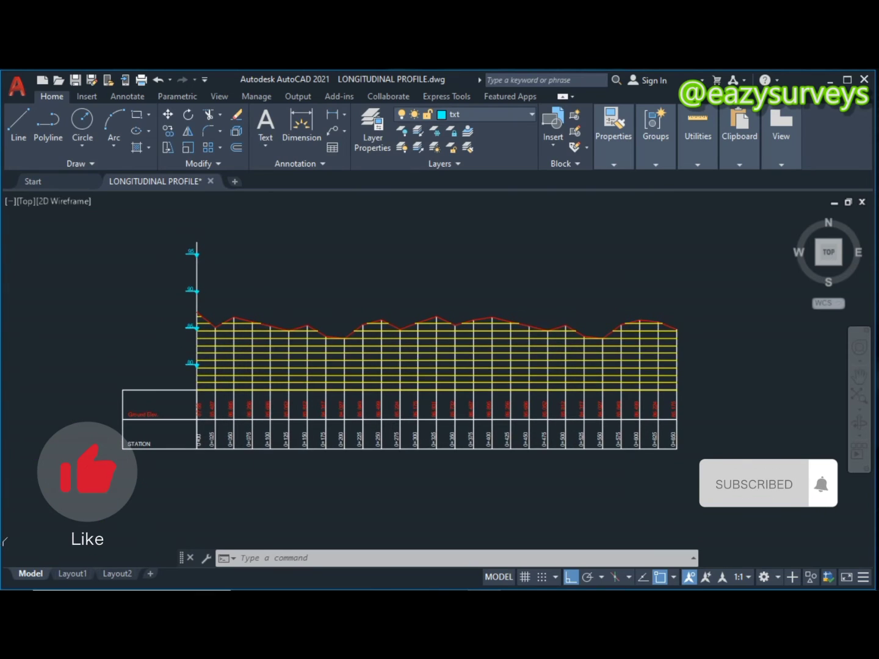
pyautogui.scroll(2, 422, 382)
pyautogui.scroll(-2, 422, 369)
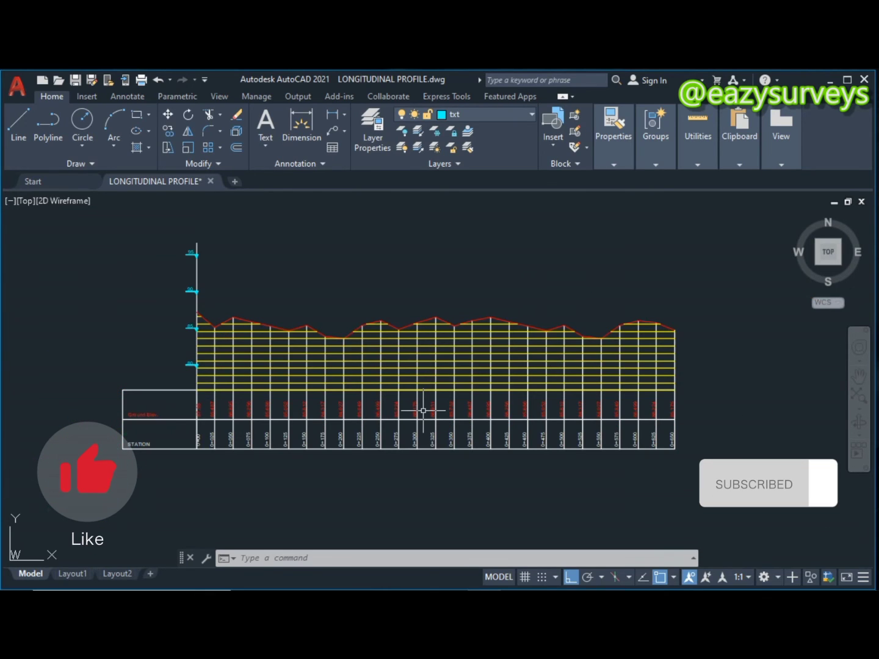
pyautogui.moveTo(423, 411); pyautogui.dragTo(429, 379, button='middle')
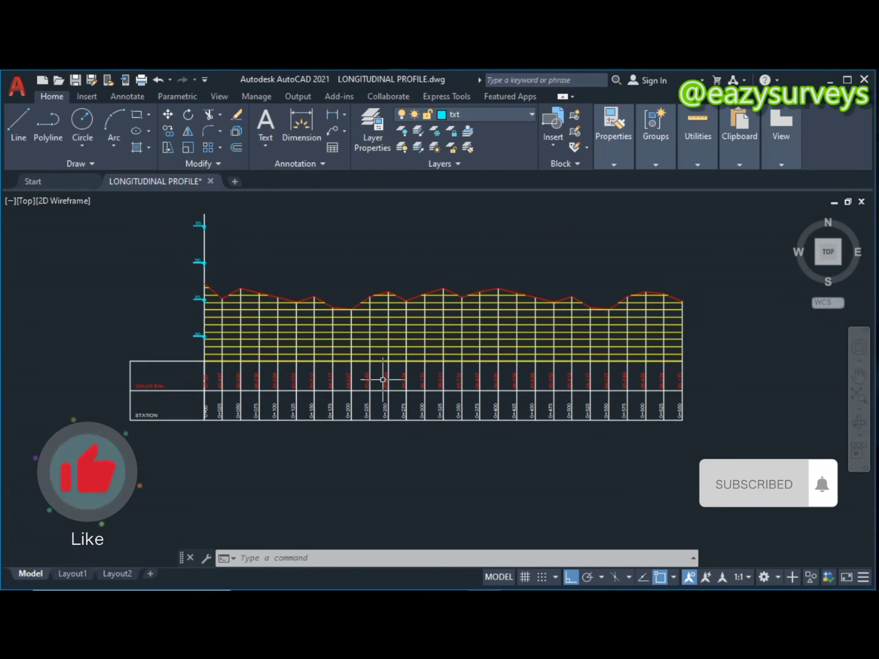
pyautogui.scroll(2, 383, 379)
pyautogui.scroll(-2, 384, 379)
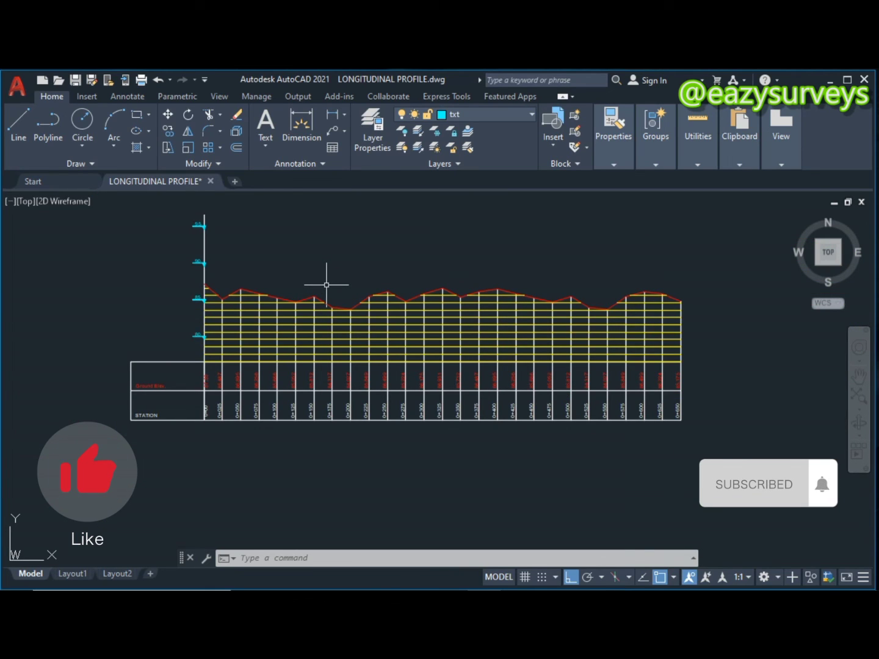
pyautogui.moveTo(323, 298); pyautogui.dragTo(317, 299, button='middle')
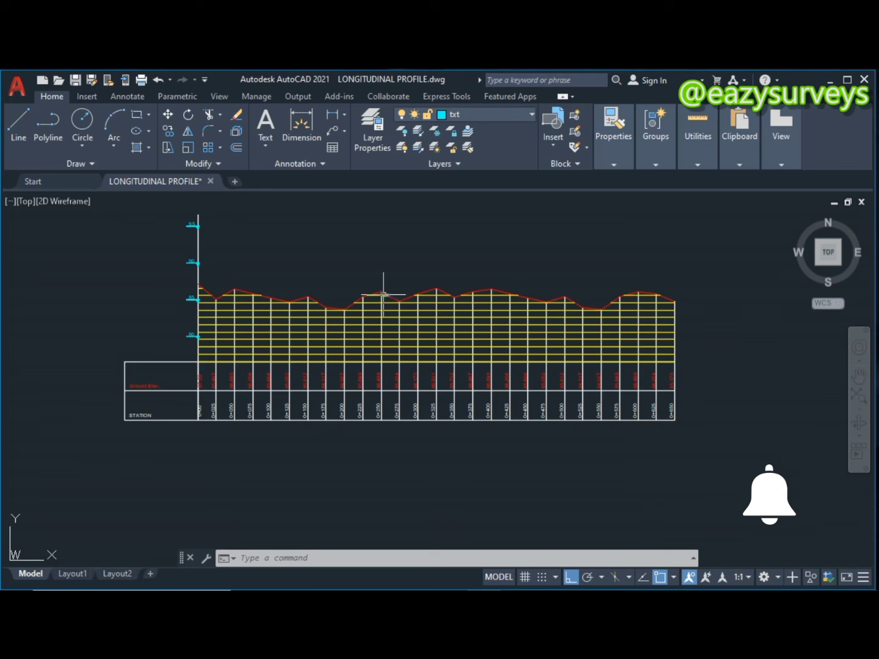
pyautogui.scroll(5, 400, 299)
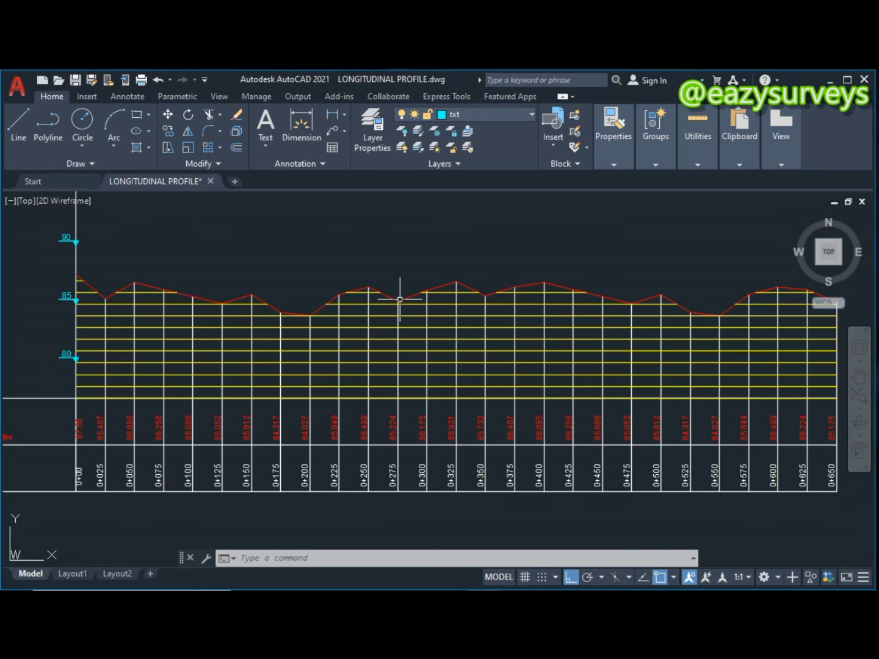